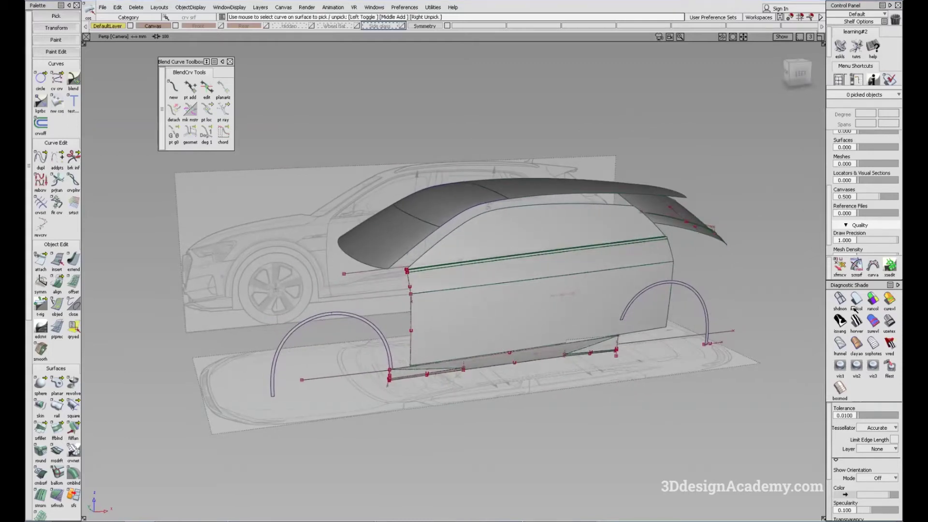
Examine the front wheel arch, fender flare and door edge in the side reference photo.
left_click_drag(902, 110, 487, 110)
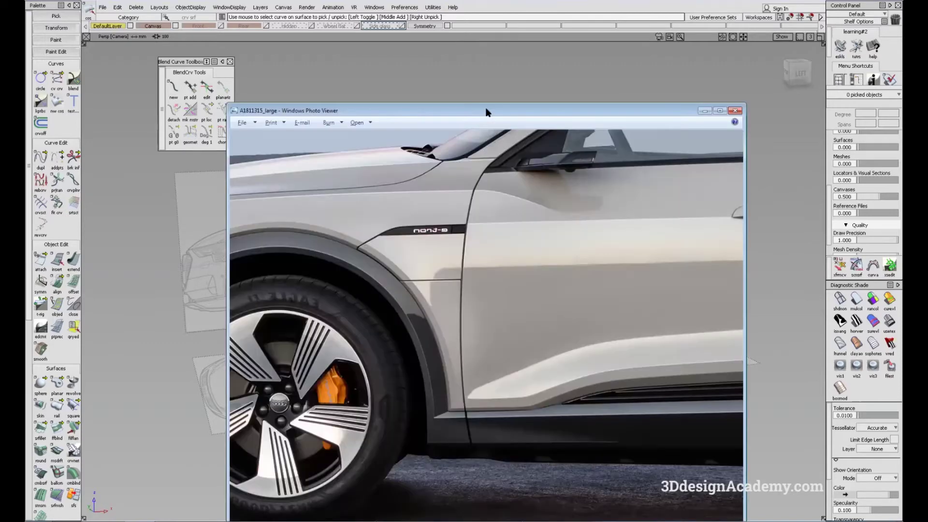
double_click(487, 109)
left_click_drag(164, 270, 483, 317)
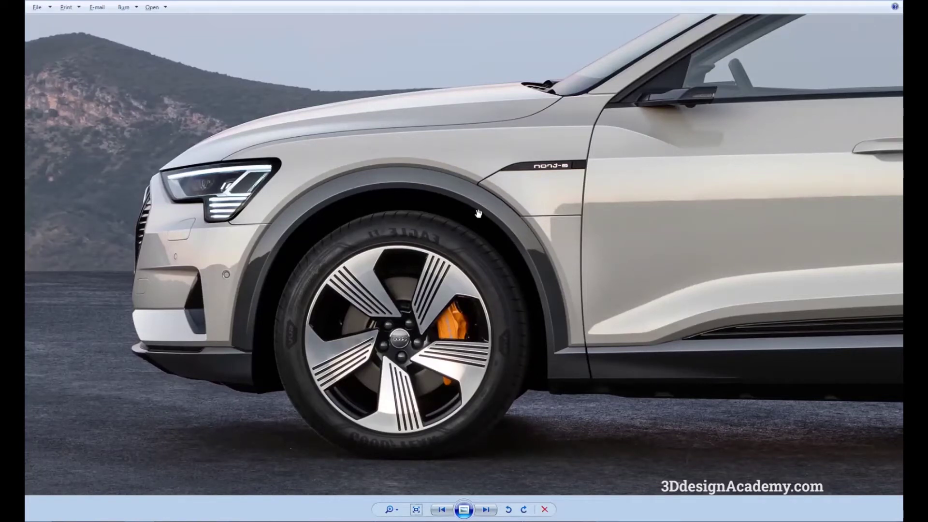
left_click_drag(426, 0, 902, 2)
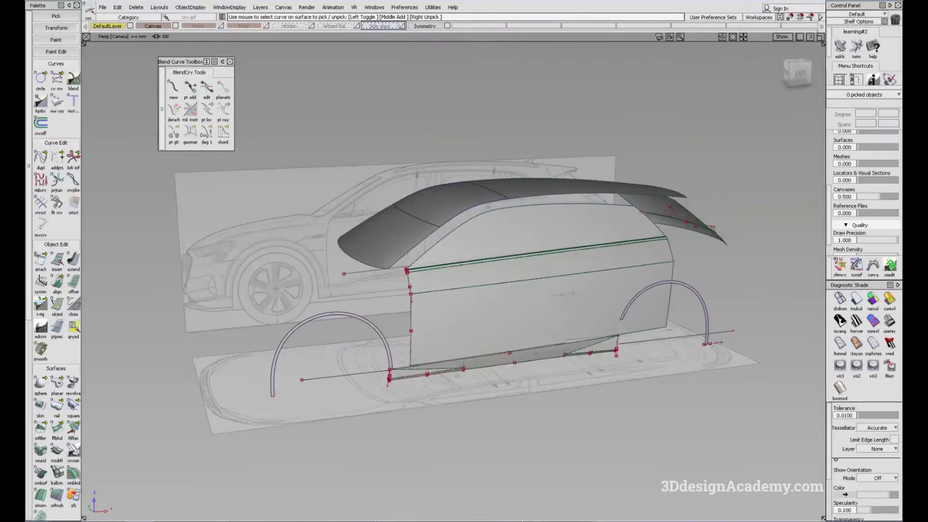
left_click_drag(903, 44, 390, 44)
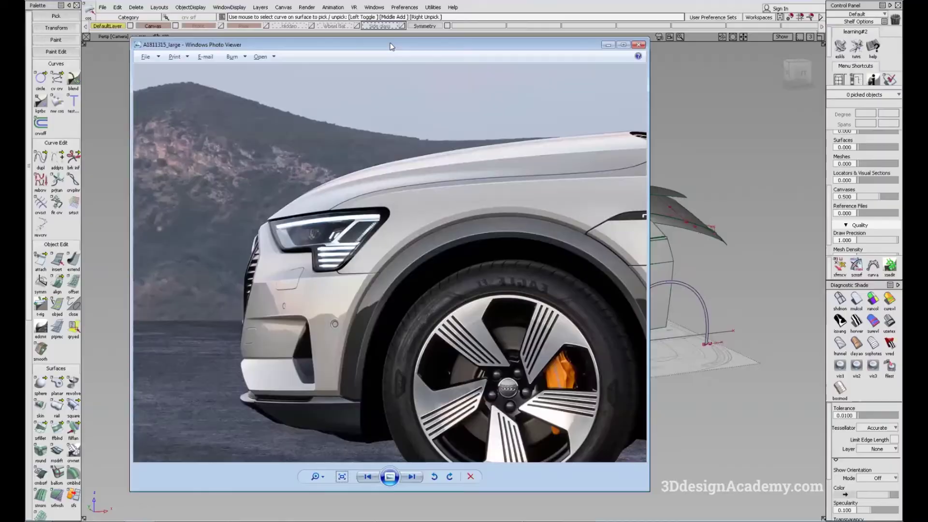
double_click(391, 44)
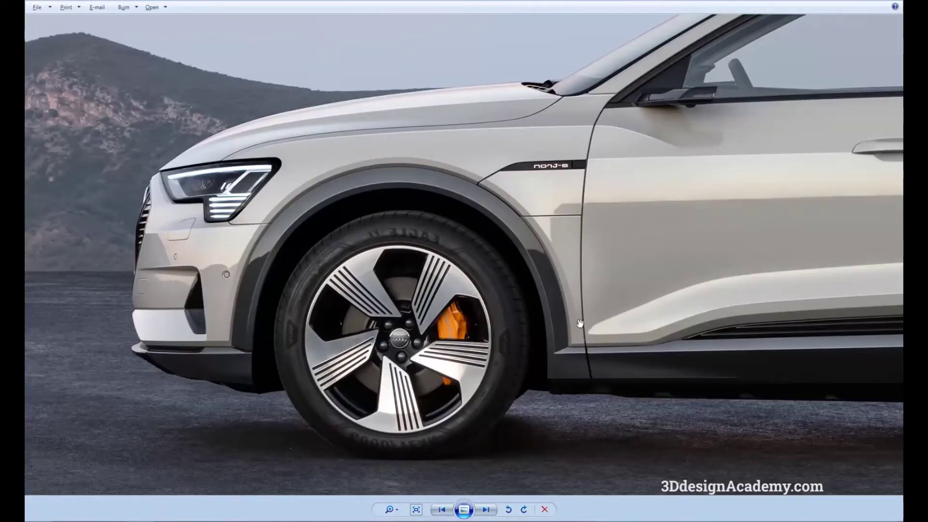
left_click_drag(436, 1, 436, 2)
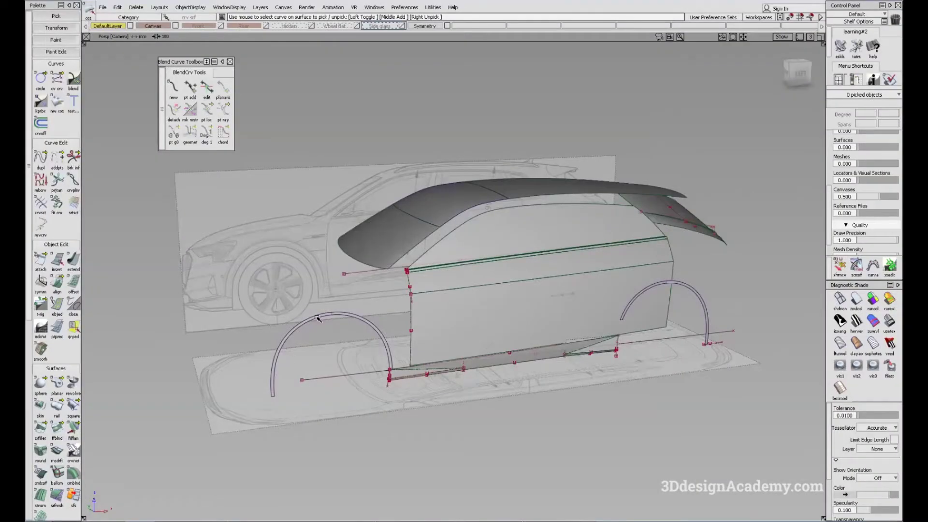
Switch to the left side view of the front wheel and show the Wheel flat layer.
scroll(443, 344, "up", 5, "alt+shift")
middle_click_drag(438, 346, 526, 339, "alt+shift")
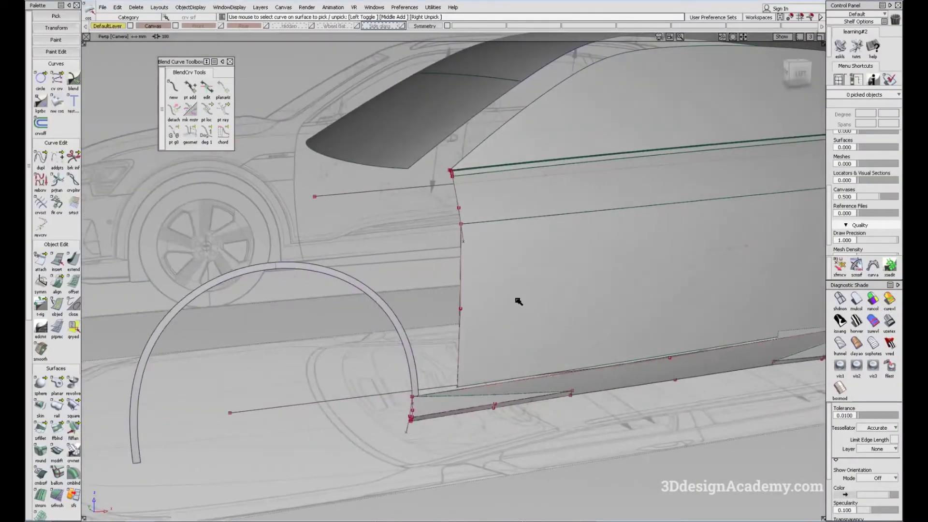
key("F6")
middle_click_drag(576, 316, 591, 319, "alt+shift")
right_click_drag(592, 319, 150, 241, "alt+shift")
middle_click_drag(150, 241, 694, 298, "alt+shift")
left_click_drag(536, 379, 475, 287, "ctrl+shift")
middle_click_drag(507, 290, 449, 308, "alt+shift")
left_click_drag(470, 330, 410, 90, "ctrl+shift")
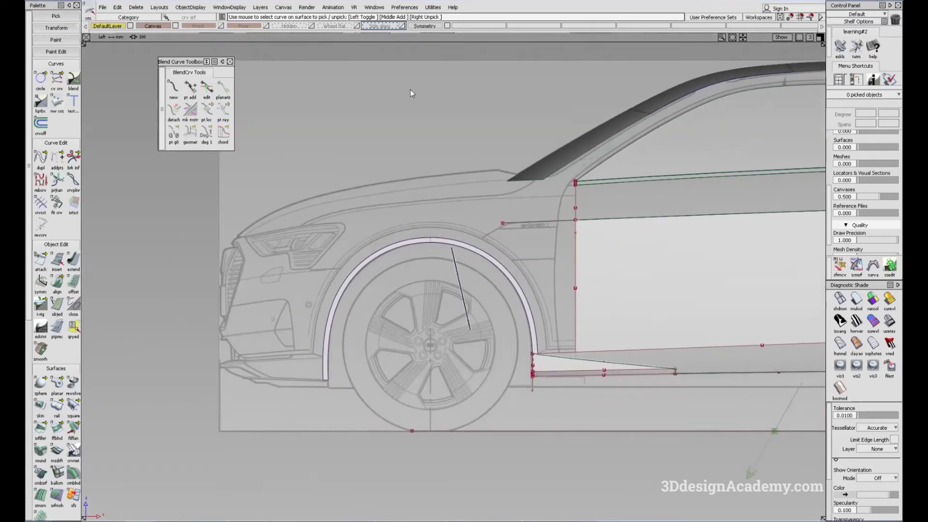
left_click(356, 25)
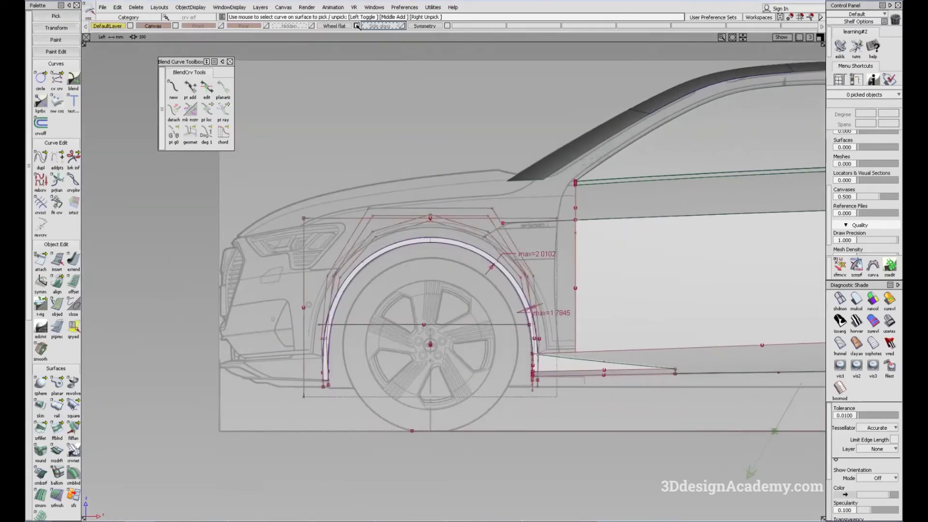
Duplicate the front wheel arch's outer construction curve and set the copy's pivot at the wheel centre.
right_click_drag(483, 280, 595, 246, "alt+shift")
left_click_drag(468, 226, 467, 224, "ctrl+shift")
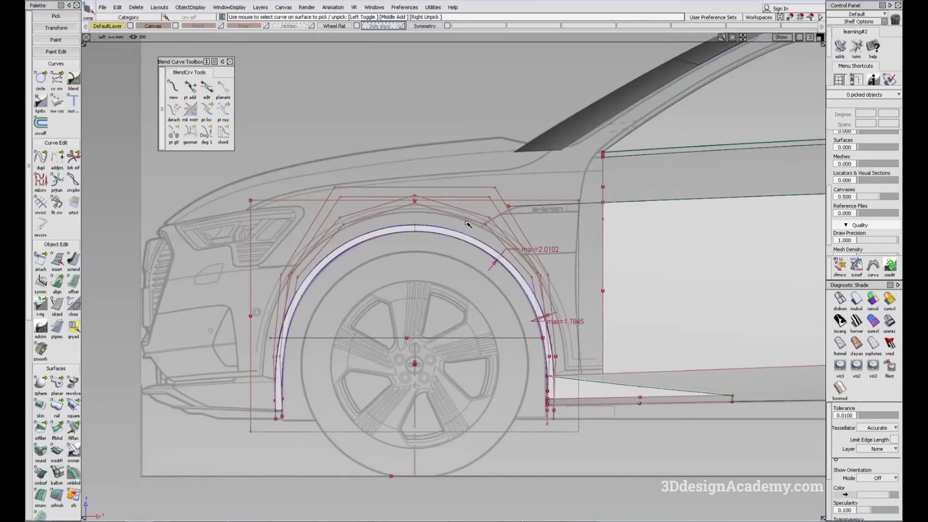
left_click(546, 274)
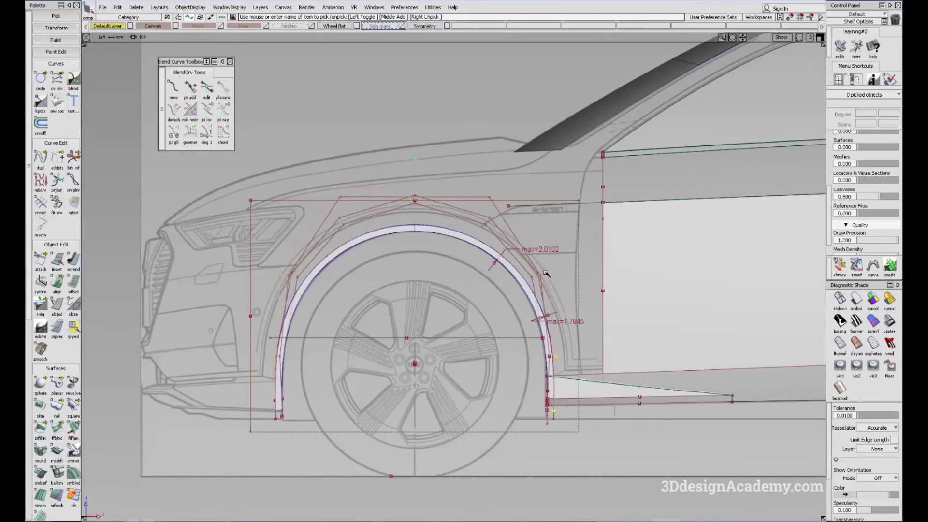
middle_click_drag(448, 365, 454, 327, "alt+shift")
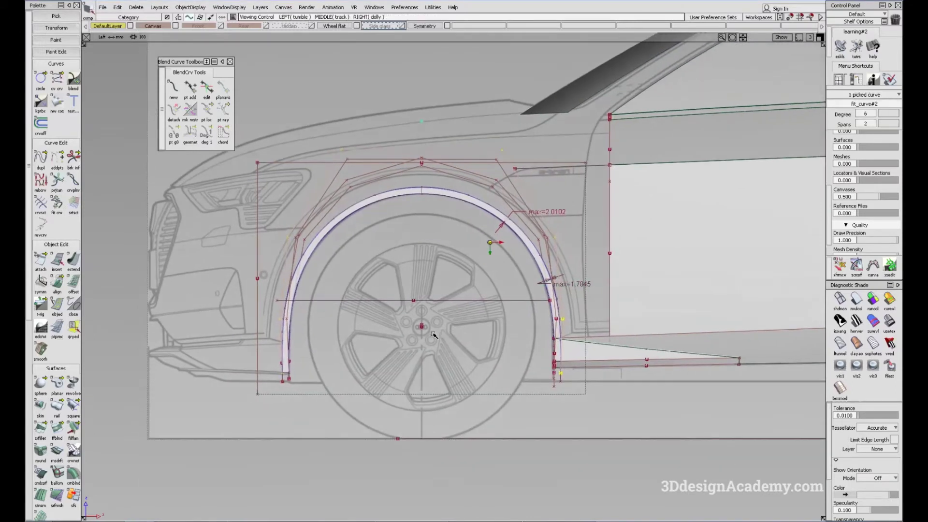
scroll(422, 327, "up", 6)
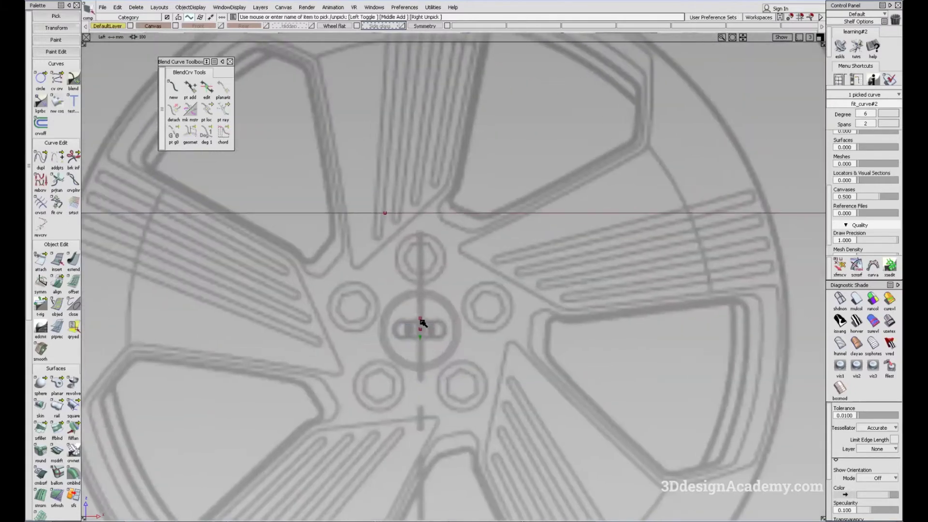
scroll(415, 321, "down", 6)
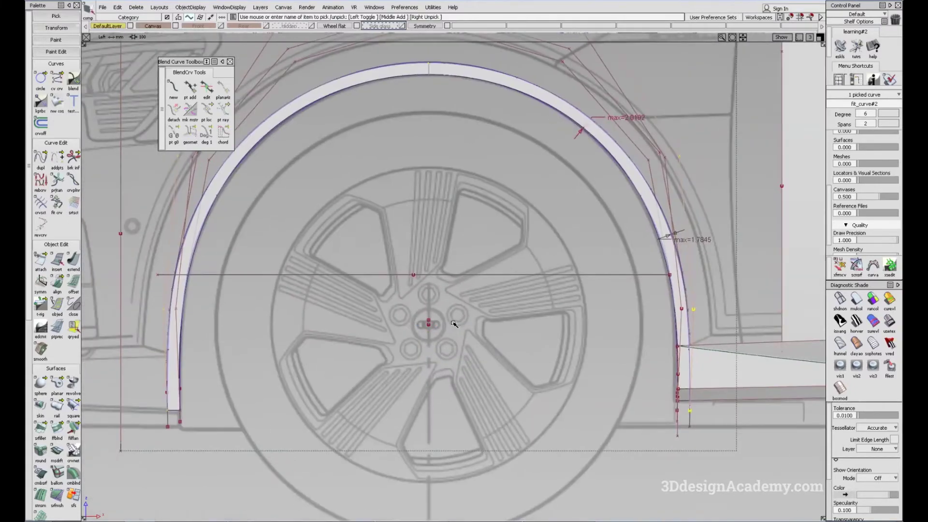
key("ctrl+c")
key("ctrl+v")
right_click_drag(405, 327, 437, 315, "ctrl+shift")
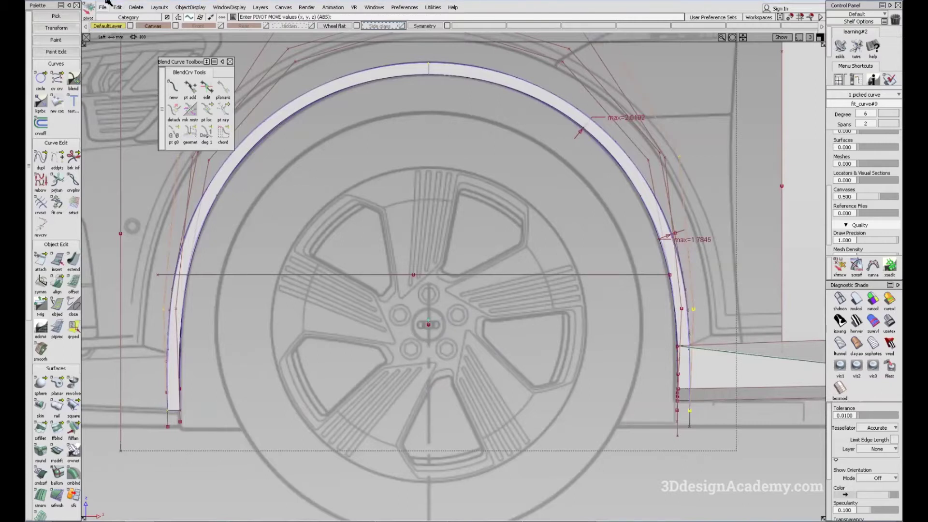
Assign the copied arch curve to DefaultLayer and hide the Wheel flat layer.
left_click_drag(114, 26, 115, 34)
left_click(113, 26)
left_click(359, 26)
Scale the copied arch curve uniformly by about 1.09 to follow the outer flare line of the side sketch.
right_click_drag(686, 325, 551, 333, "alt+shift")
left_click_drag(538, 198, 588, 243, "ctrl+shift")
left_click(556, 240)
middle_click_drag(400, 298, 424, 295, "ctrl+shift")
left_click_drag(424, 296, 459, 280)
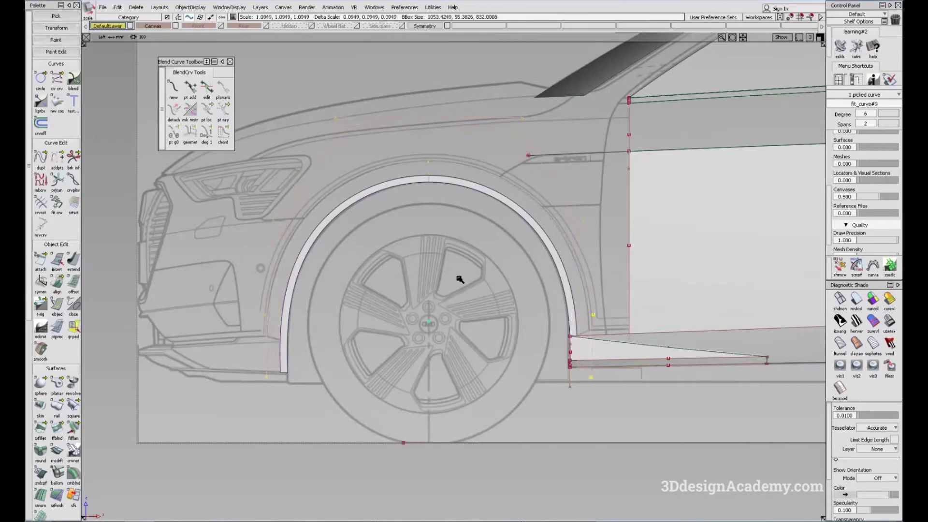
Compare the lower rear end of the scaled arch curve with the side sketch and the reference photo.
mouse_move(592, 323)
right_mouse_down("alt+shift")
mouse_move(650, 311)
mouse_move(529, 323)
mouse_move(599, 330)
mouse_move(594, 322)
right_mouse_up("alt+shift")
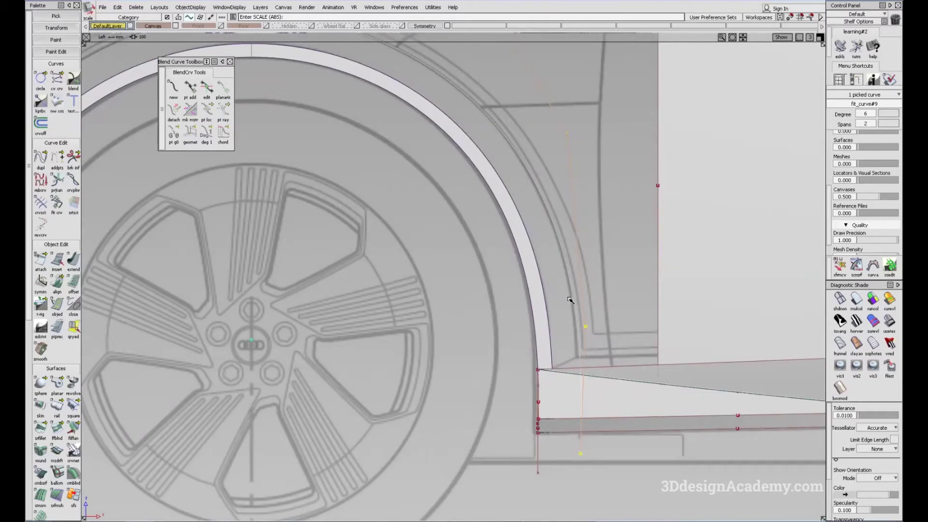
middle_click_drag(577, 364, 564, 343, "alt+shift")
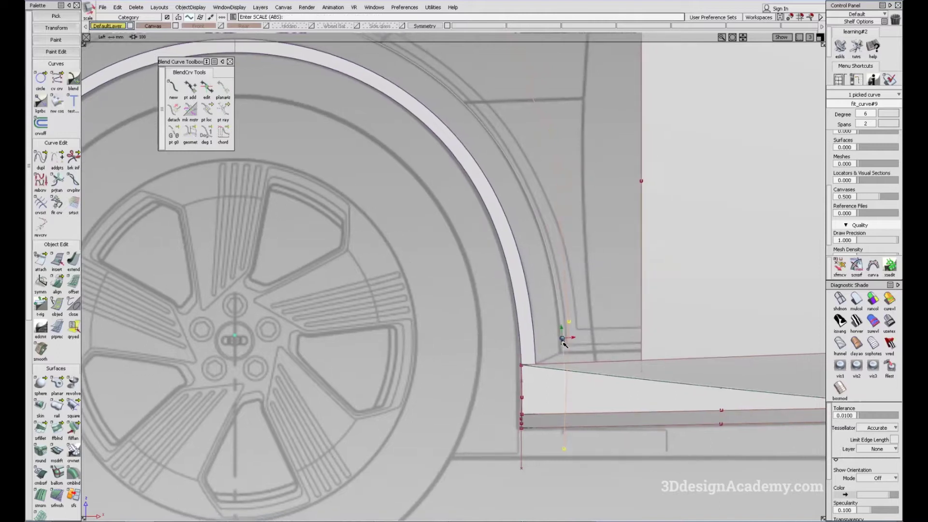
right_click_drag(558, 347, 561, 345, "alt+shift")
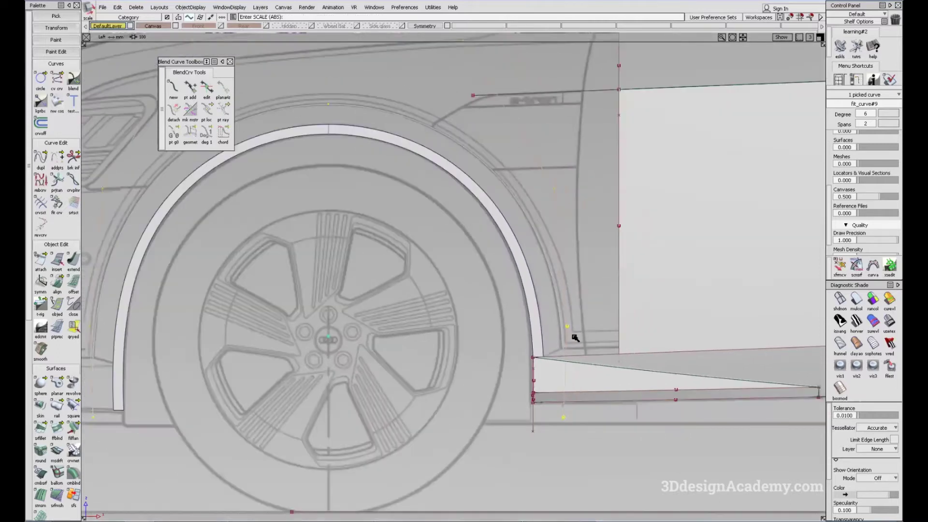
middle_click_drag(567, 333, 560, 320, "alt+shift")
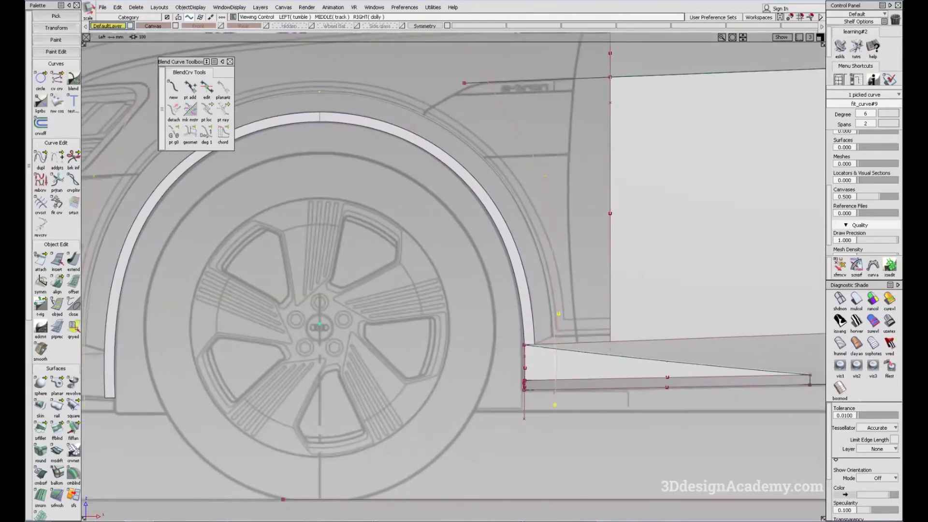
key("alt+Tab")
double_click(382, 92)
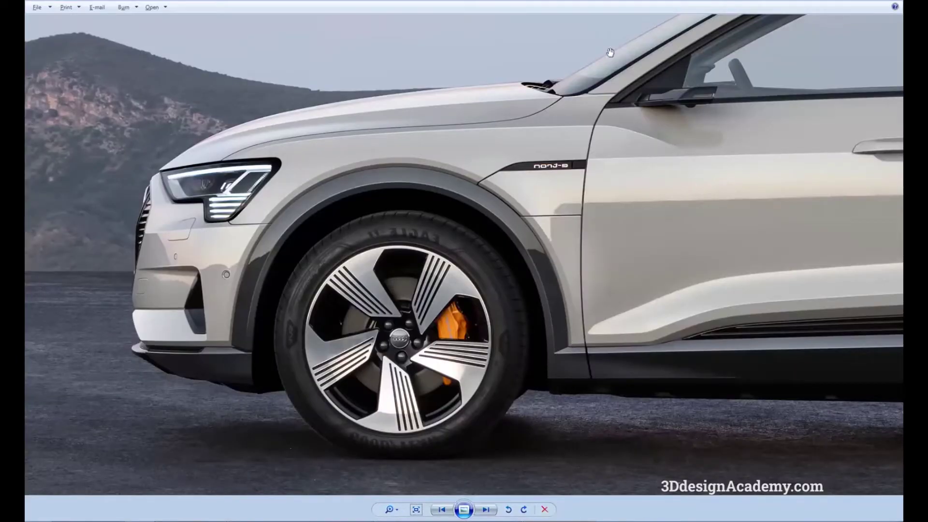
key("alt+Tab")
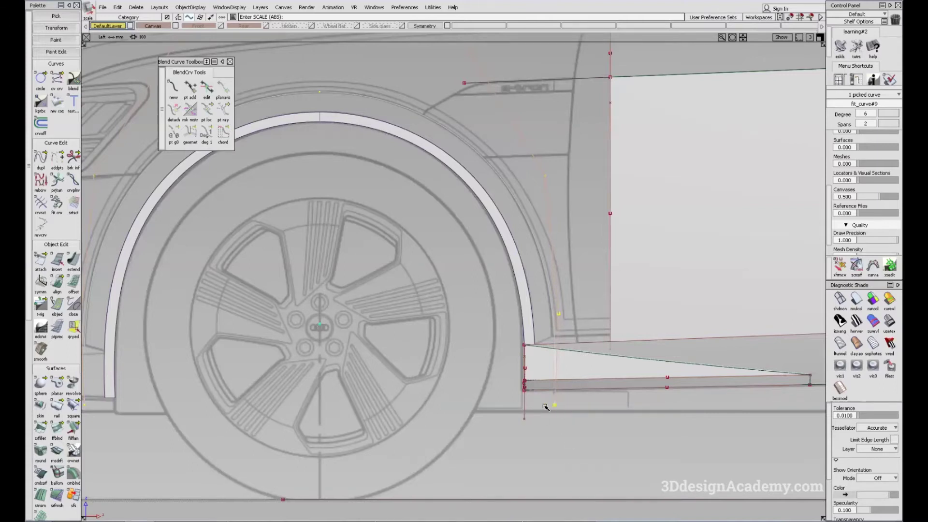
Start a proportional Transform CV on the copied arch curve's lower rear end CV and adjust the mouse sensitivity.
left_click_drag(546, 408, 517, 406, "ctrl+shift")
middle_click_drag(749, 369, 727, 350, "alt+shift")
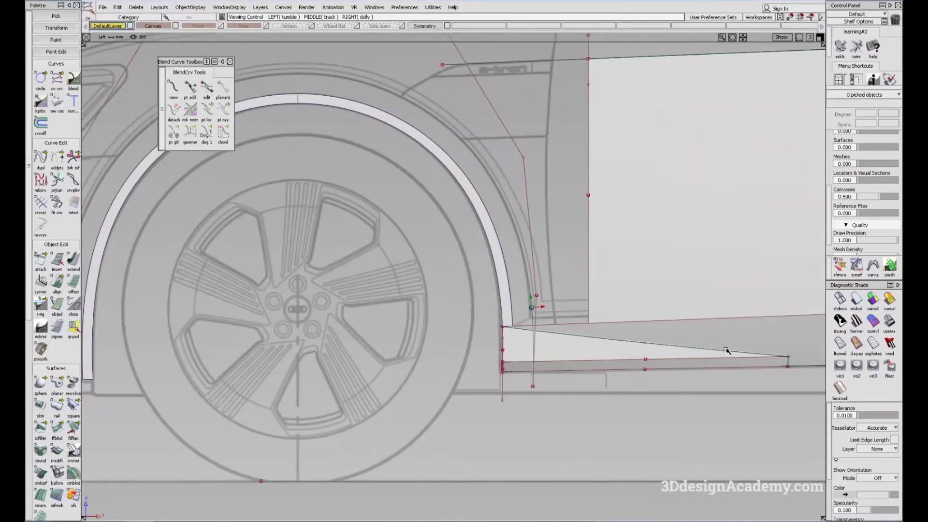
key("t")
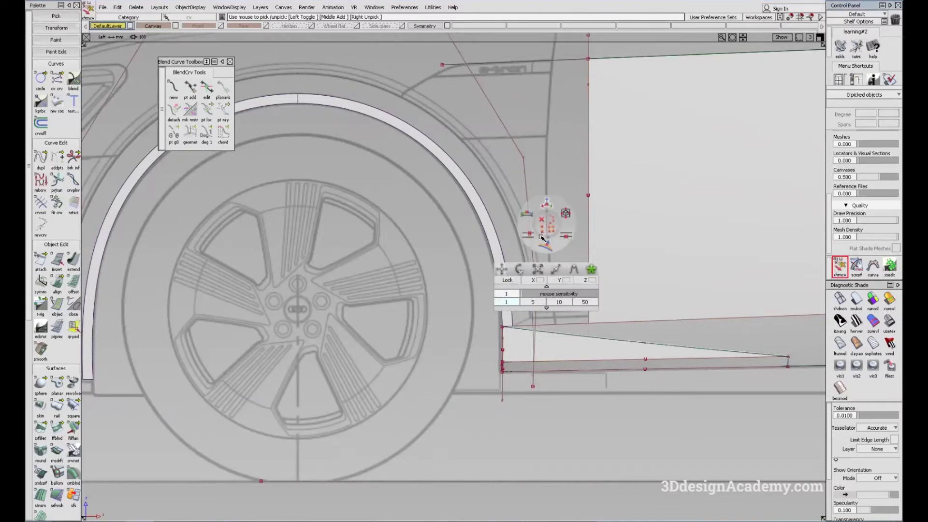
left_click(574, 270)
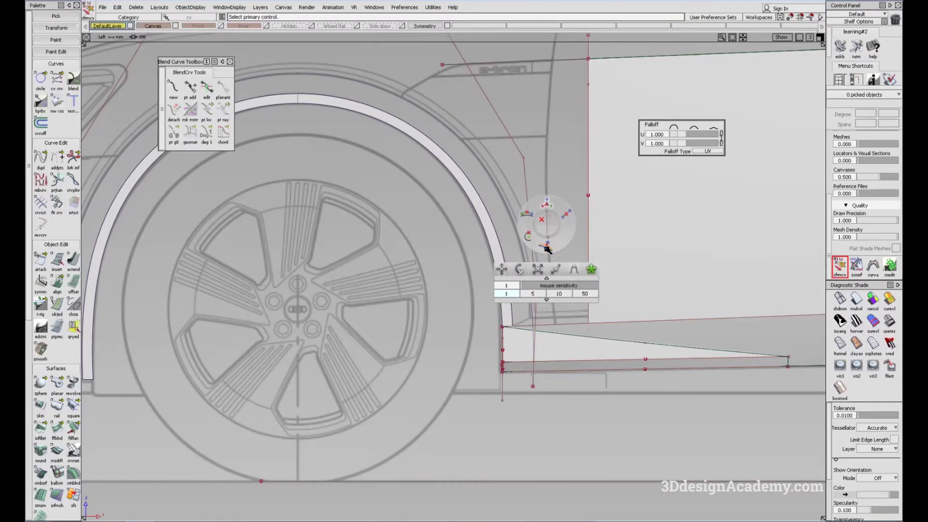
left_click(532, 386)
left_click(540, 358)
left_click(531, 386)
left_click(541, 386)
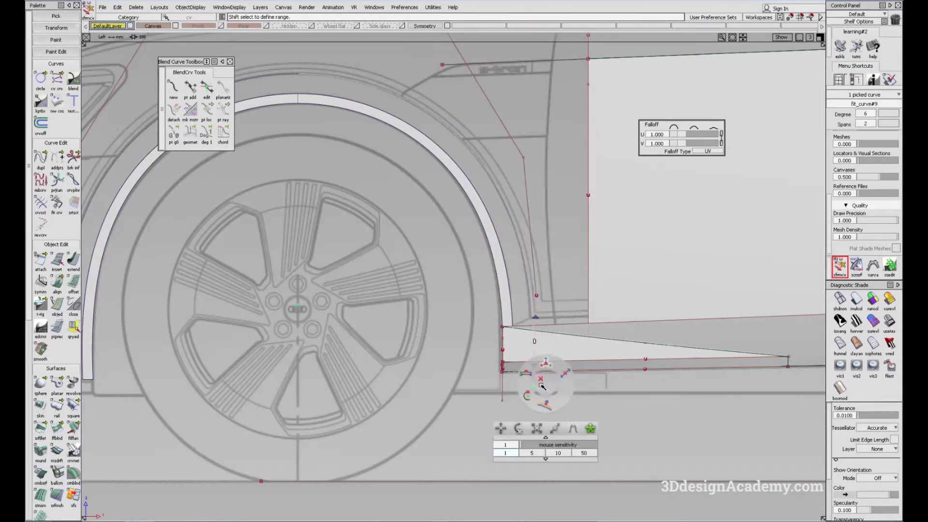
left_click(576, 453)
left_click(531, 393)
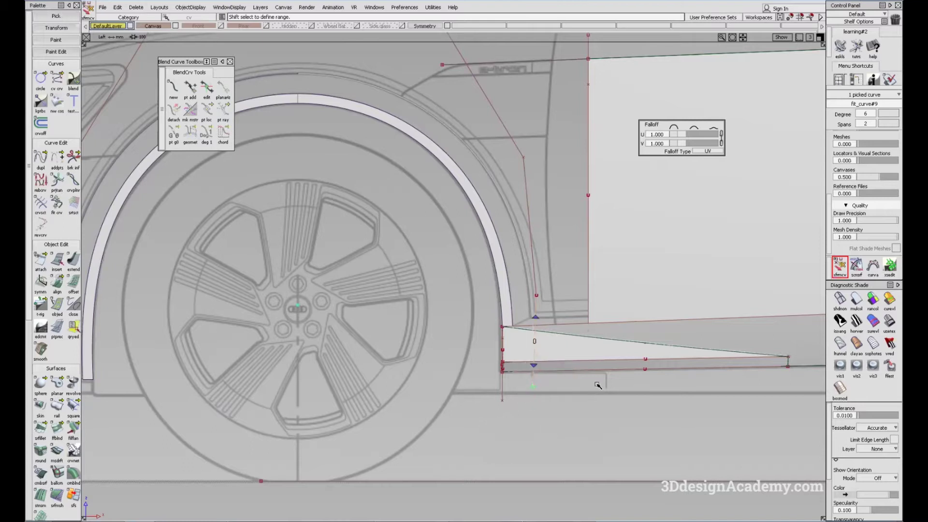
Limit the modification range to the curve's end and move its lower rear end CV slightly toward the wheel along X.
middle_click_drag(621, 388, 503, 385)
key("ctrl+z")
left_click(536, 318)
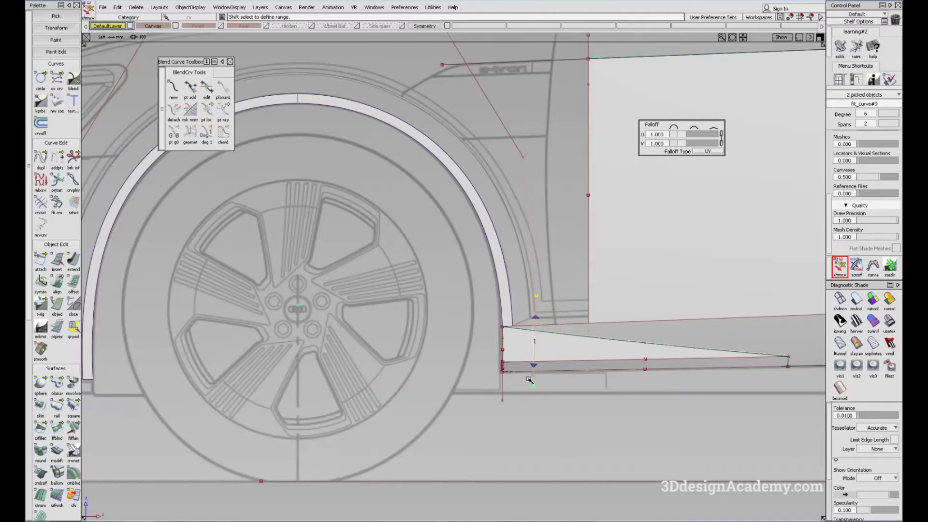
left_click(535, 365)
middle_click_drag(640, 398, 413, 405)
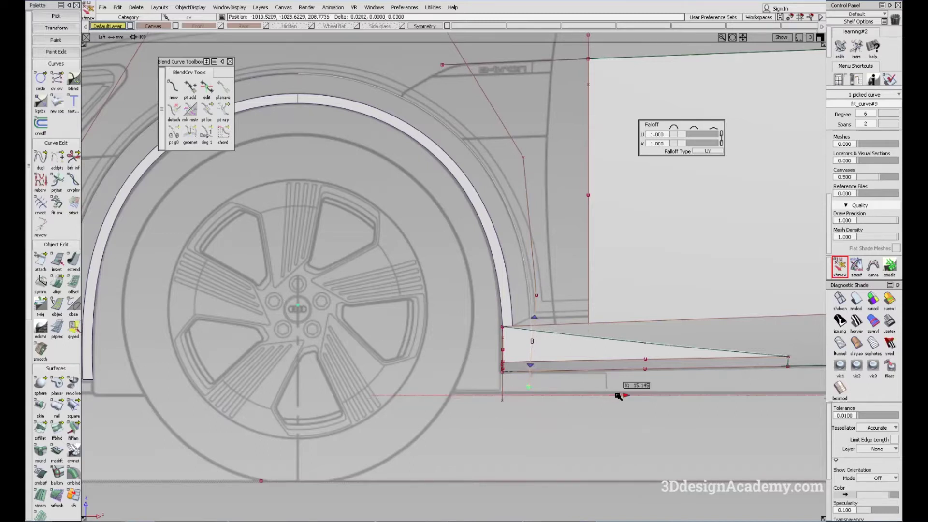
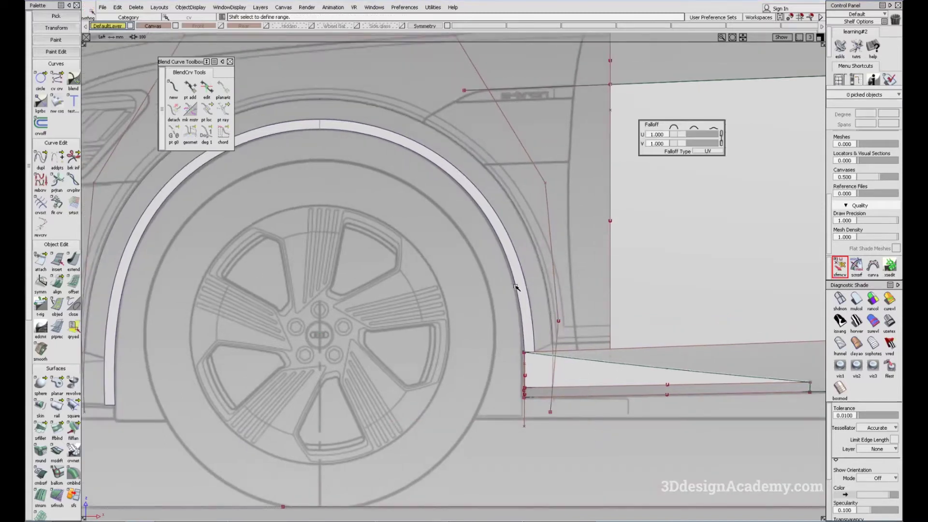
Move the whole copied arch curve inboard toward the car body in the top view.
key("F8")
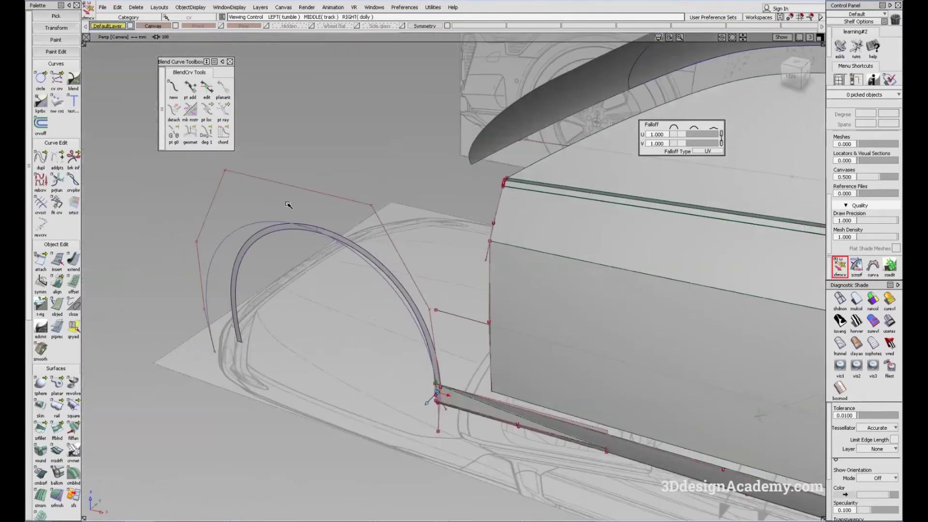
left_click(257, 226)
key("F5")
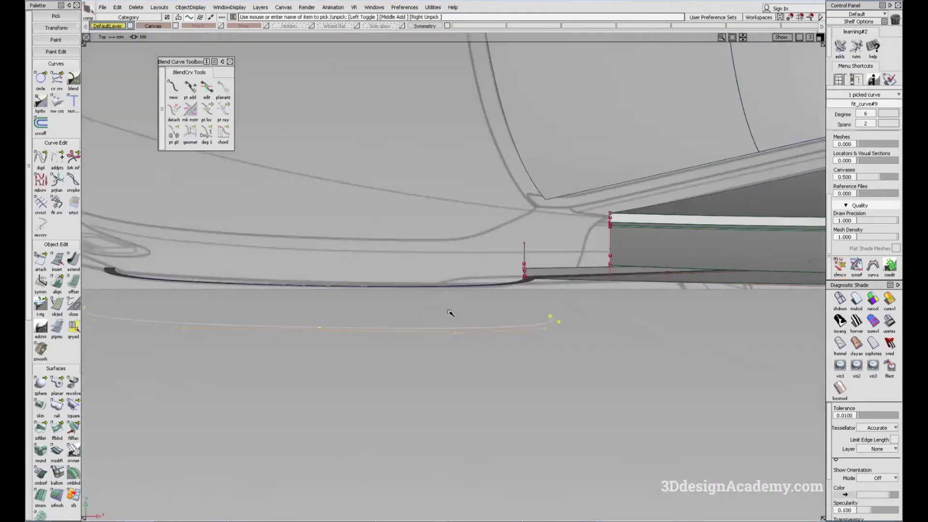
middle_click_drag(393, 396, 441, 407, "alt+shift")
right_click_drag(440, 409, 441, 371)
Check the copied arch curve in the side view, deselect it and apply Multi Color shading in the perspective view.
key("F6")
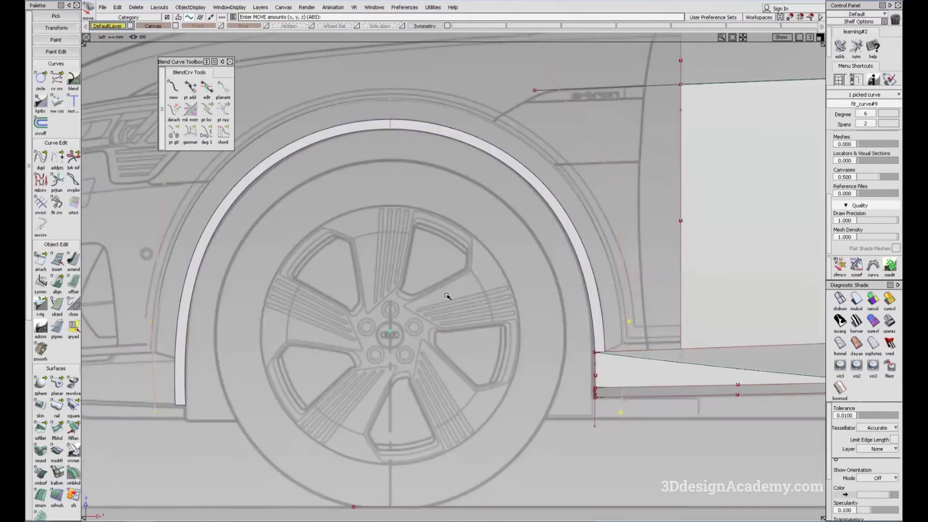
middle_click_drag(442, 203, 453, 223, "alt+shift")
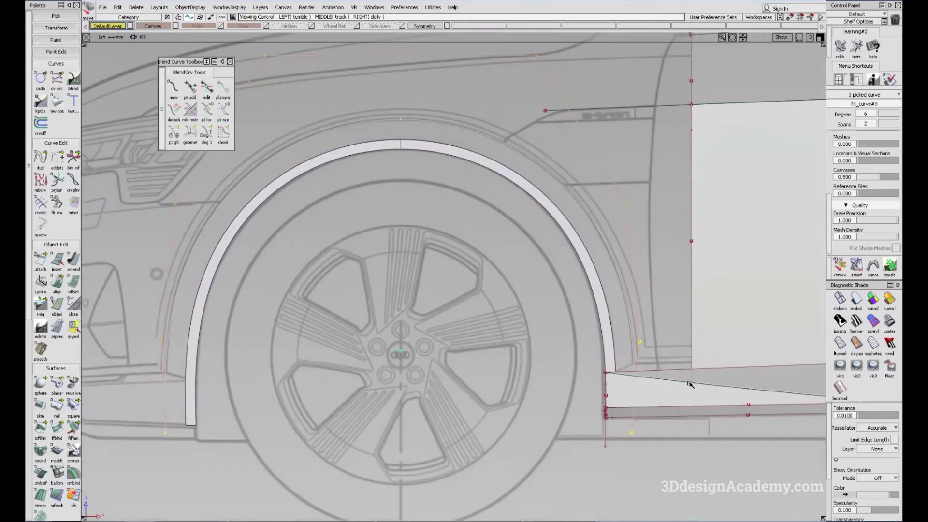
left_click(635, 352, "alt+shift")
middle_click_drag(461, 374, 465, 370, "alt+shift")
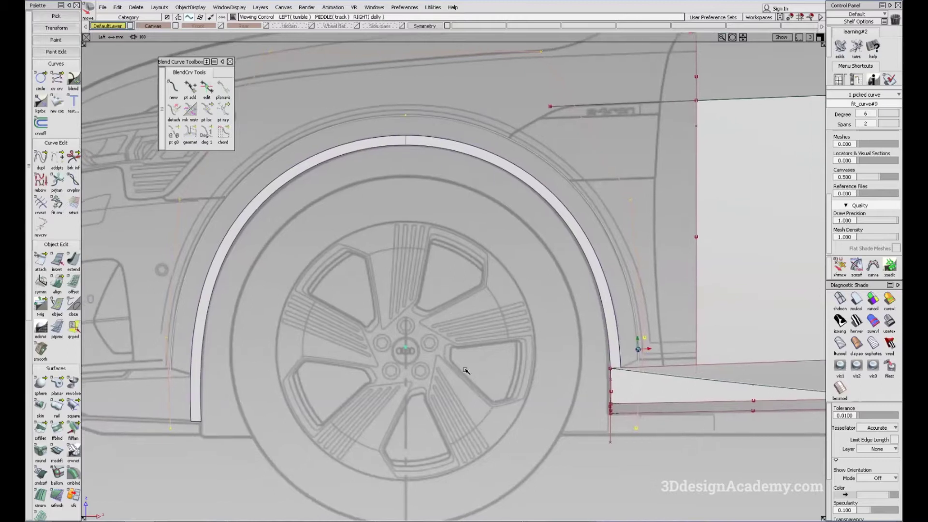
left_click_drag(506, 370, 507, 384, "ctrl+shift")
key("F8")
left_click(855, 300)
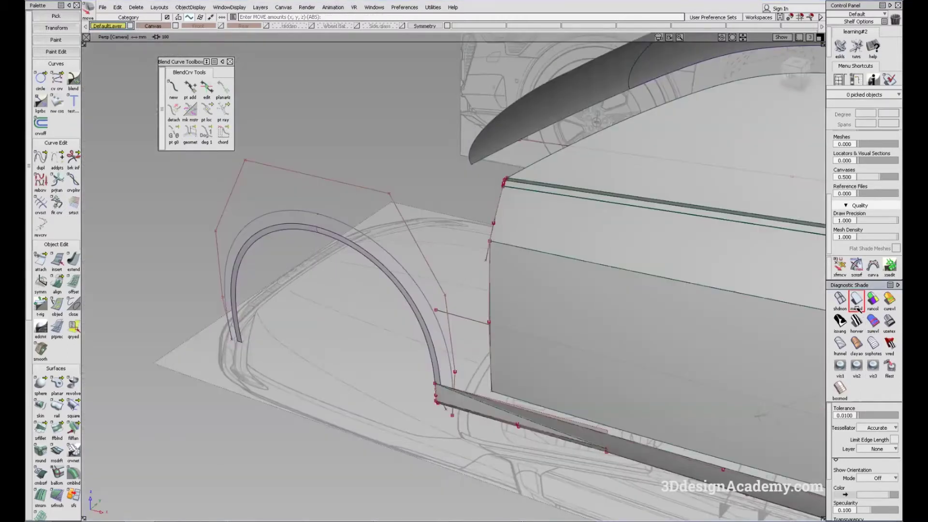
Start a Freeform Blend surface and set the continuity of both Side 1 and Side 2 to G0 Position.
left_click_drag(380, 368, 352, 368, "alt+shift")
left_click_drag(512, 396, 507, 365, "alt+shift")
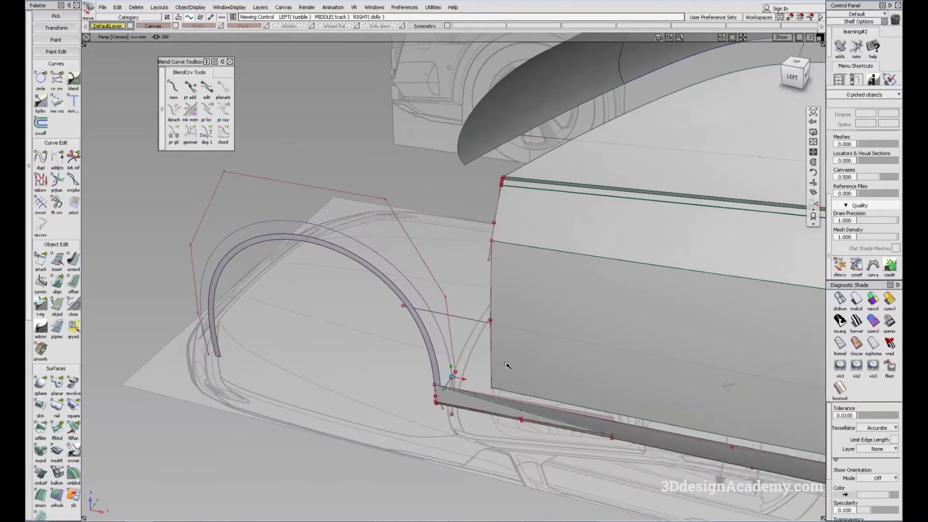
middle_click_drag(362, 327, 397, 337, "alt+shift")
left_click_drag(398, 337, 353, 303, "alt+shift")
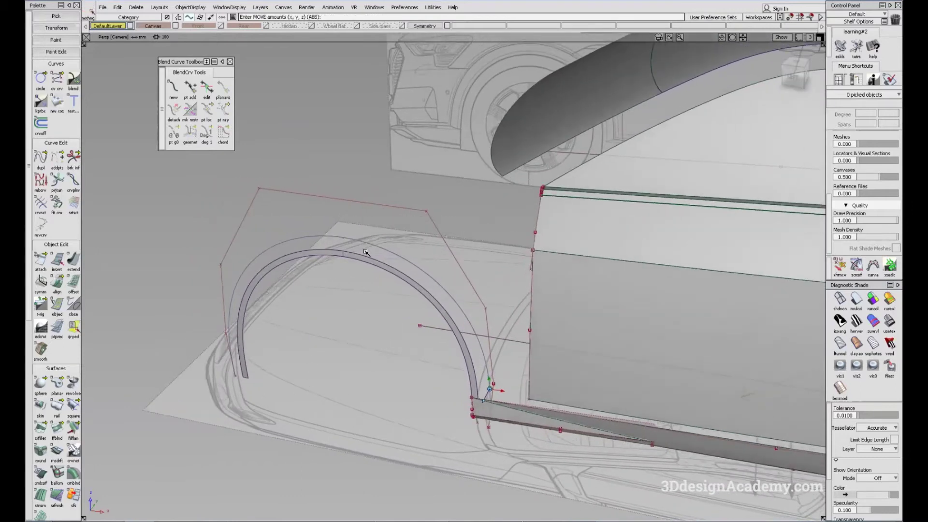
left_click_drag(341, 244, 329, 248, "alt+shift")
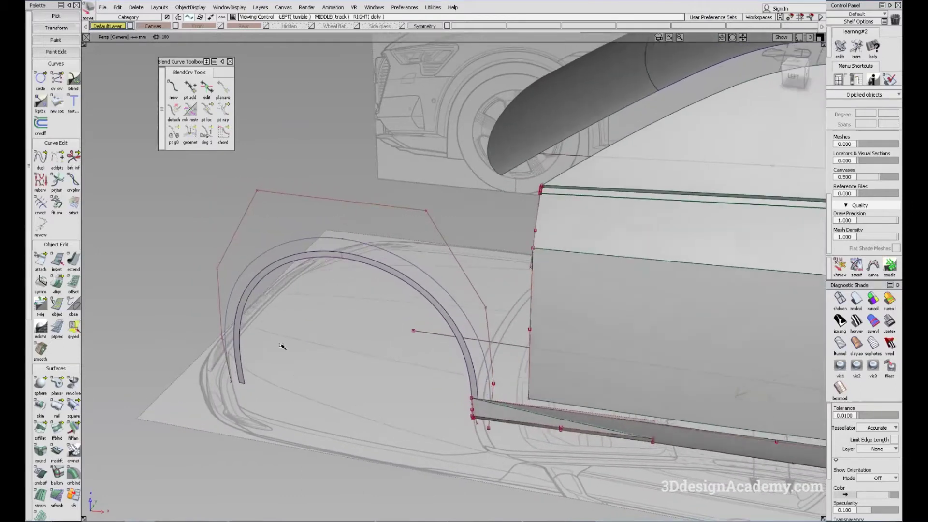
left_click(57, 426)
middle_click_drag(519, 291, 522, 267, "alt+shift")
left_click(782, 208)
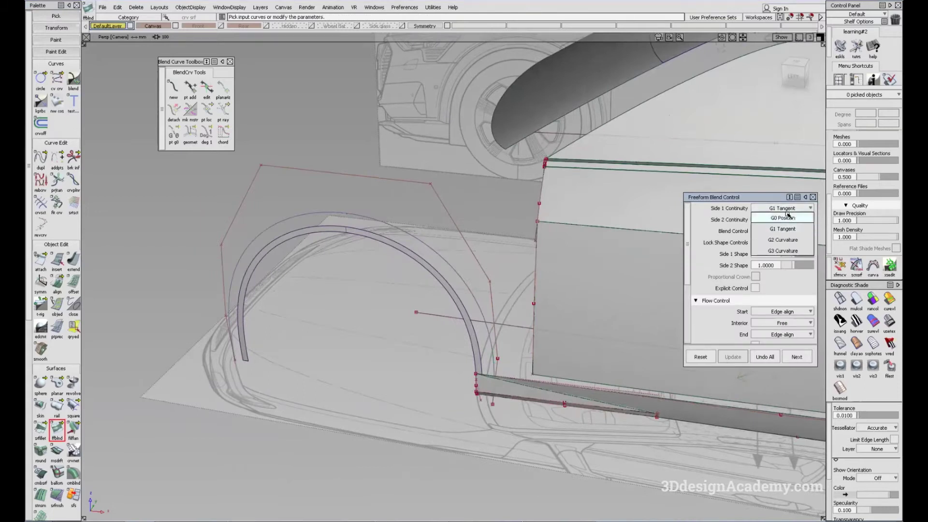
left_click(783, 218)
left_click(783, 220)
left_click(789, 229)
Blend from the copied outer arch curve to the outer edge of the narrow arch flange, with Start and End flow set to Default.
left_click_drag(418, 245, 451, 278, "alt+shift")
left_click(385, 234)
left_click(383, 250)
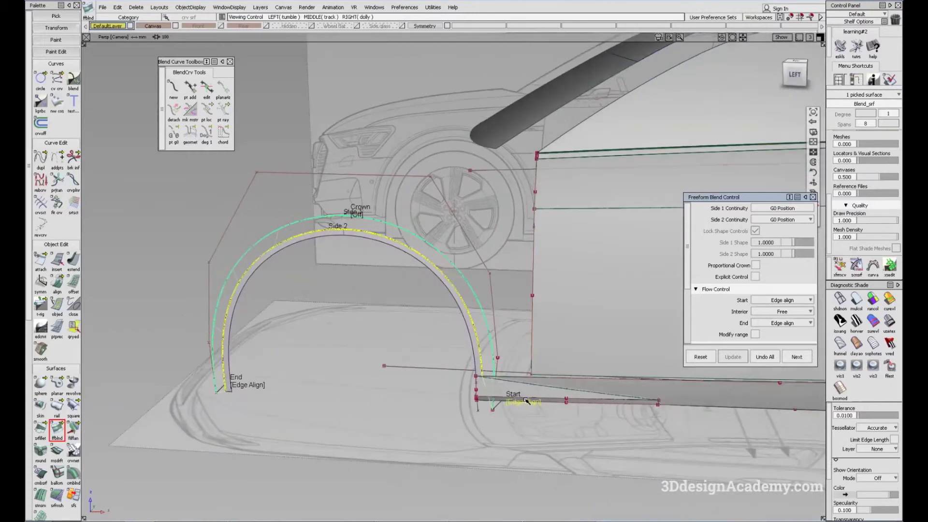
left_click(526, 401)
left_click_drag(527, 401, 575, 256, "alt+shift")
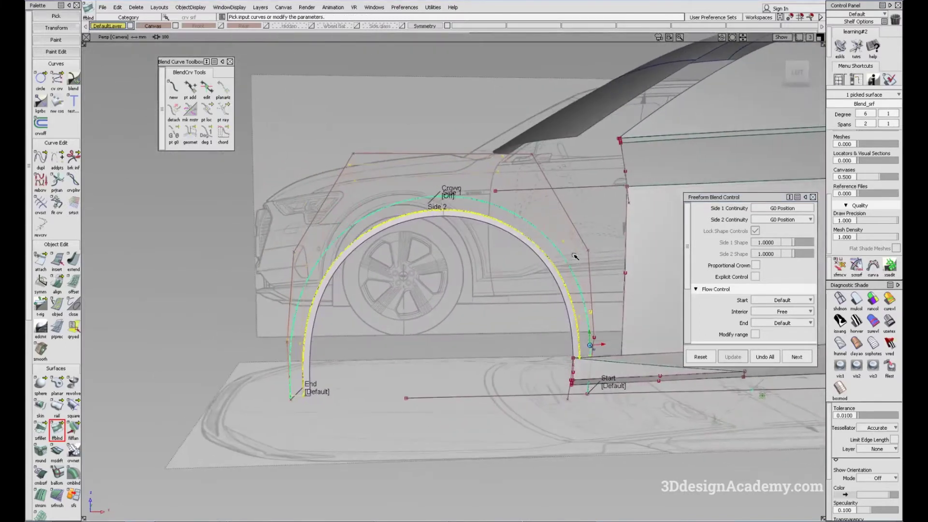
Turn on Proportional Crown for the blend with a crown value of 0.0100 and compare the flare with the reference photo.
left_click(756, 265)
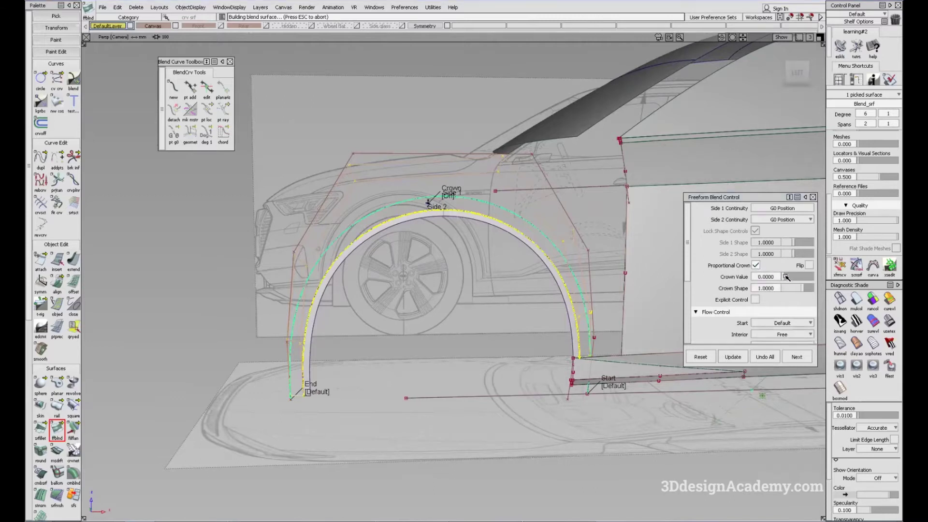
left_click_drag(367, 232, 402, 198, "alt+shift")
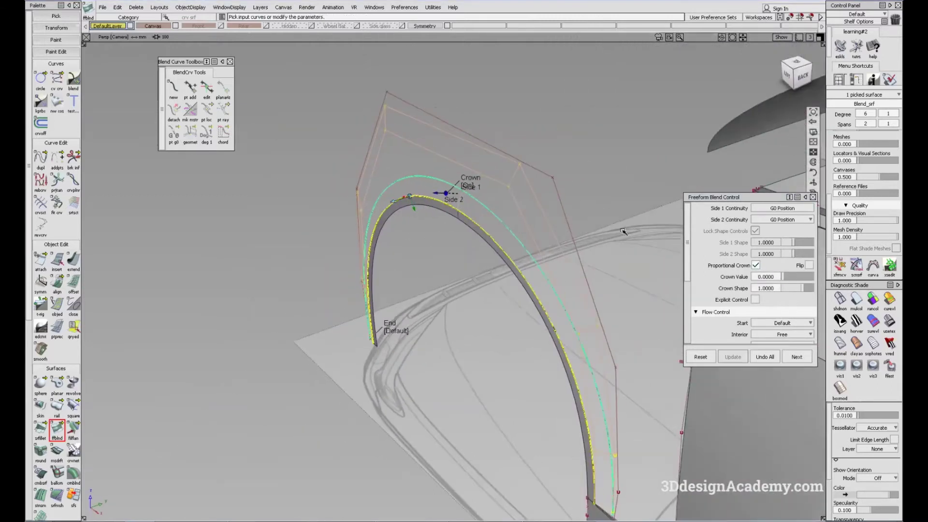
left_click(783, 276)
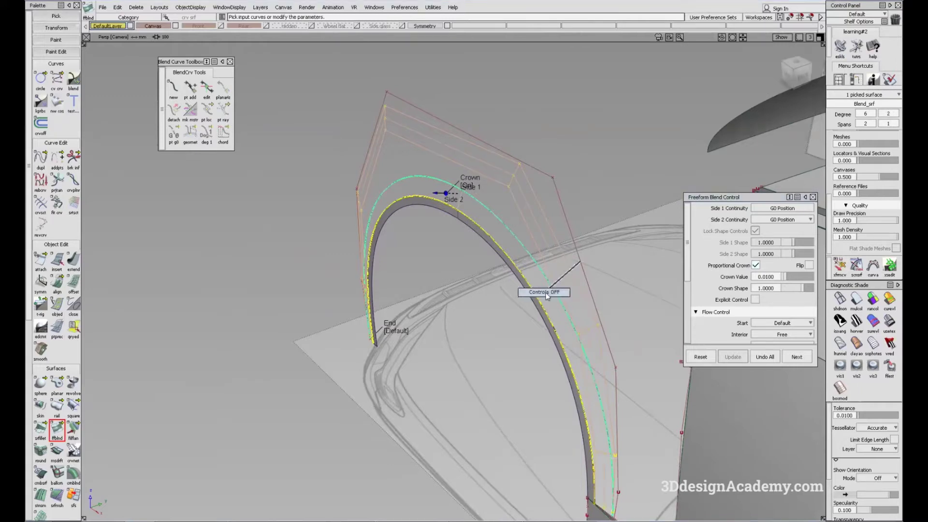
key("alt+Tab")
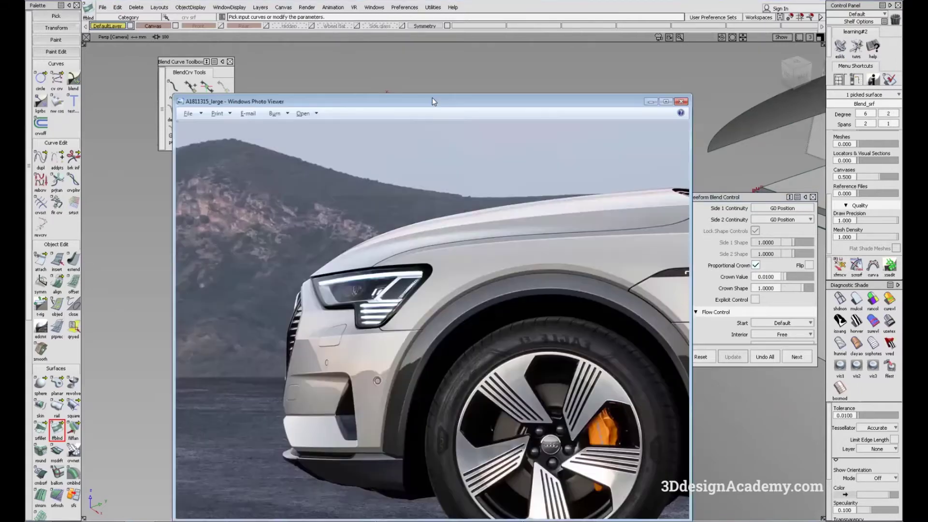
double_click(433, 98)
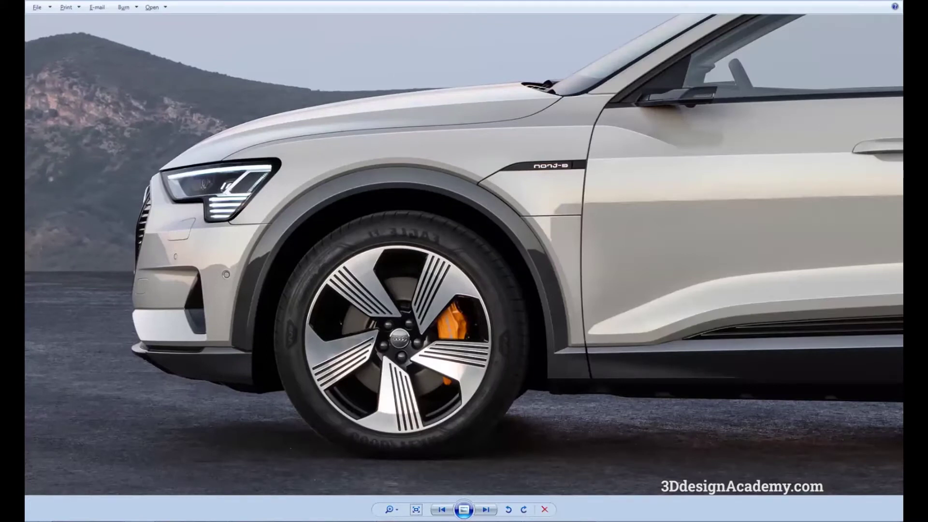
key("alt+Tab")
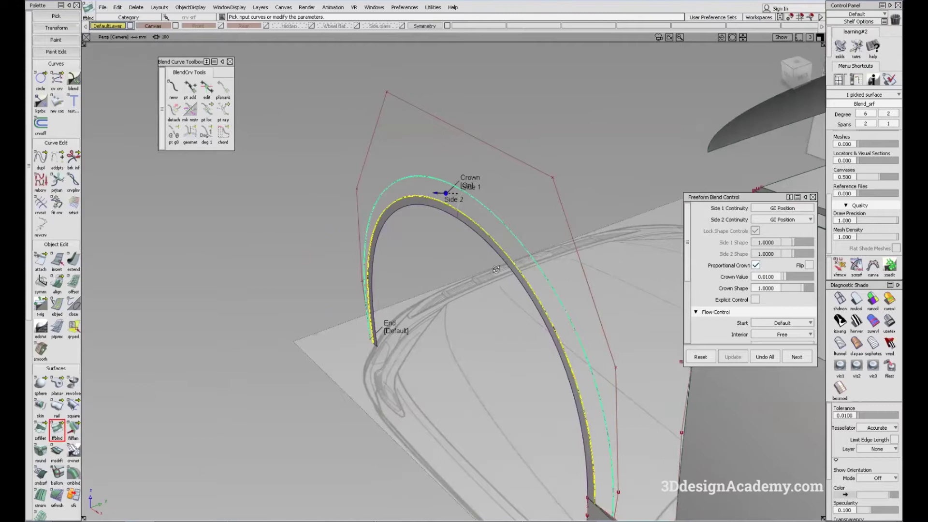
left_click_drag(496, 269, 463, 254, "alt+shift")
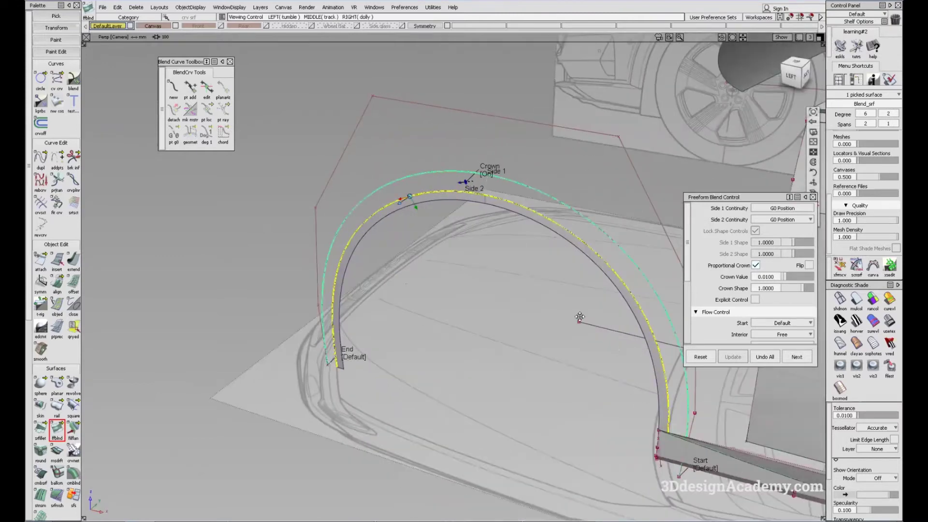
mouse_move(432, 295)
left_mouse_down("alt+shift")
mouse_move(503, 317)
mouse_move(542, 279)
mouse_move(449, 227)
mouse_move(532, 264)
mouse_move(524, 266)
left_mouse_up("alt+shift")
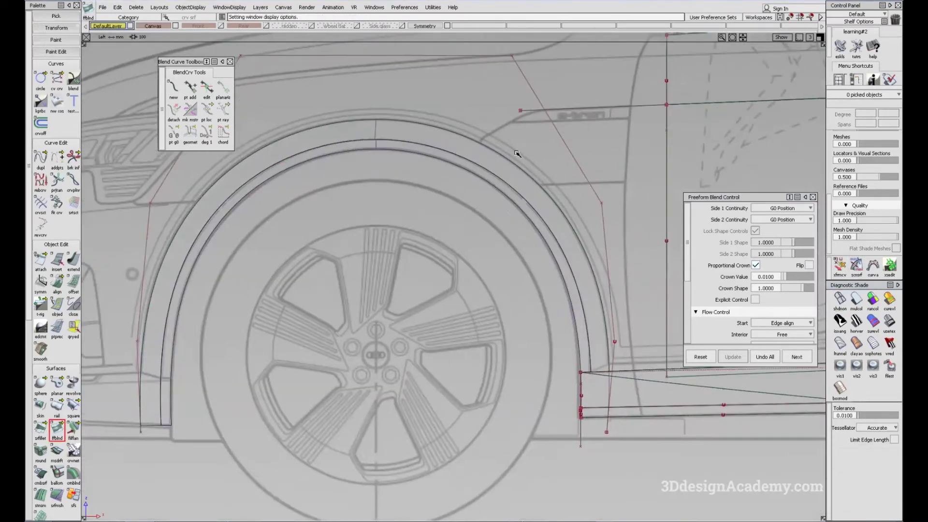
Check the flare's outer edge in the reference photo and duplicate the flare's outer arch curve in place.
left_click_drag(517, 153, 576, 224, "ctrl+shift")
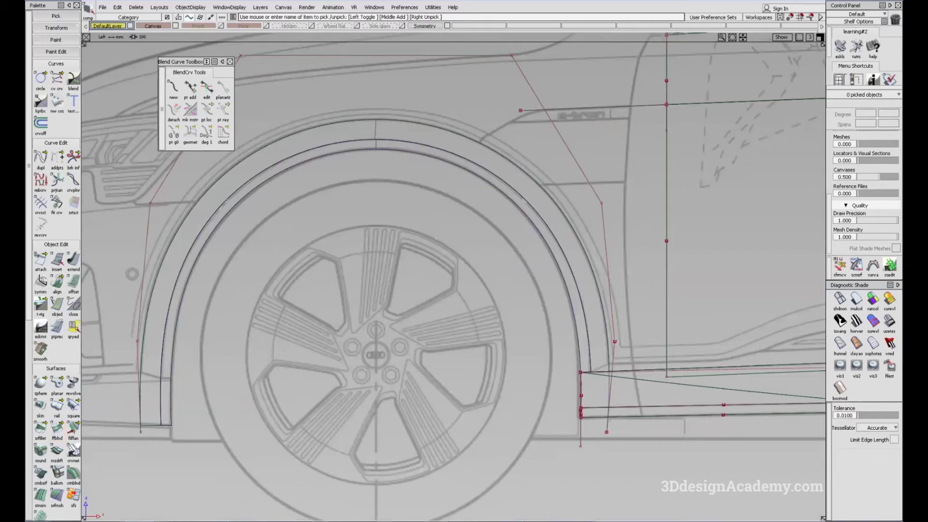
left_click(532, 520)
double_click(544, 67)
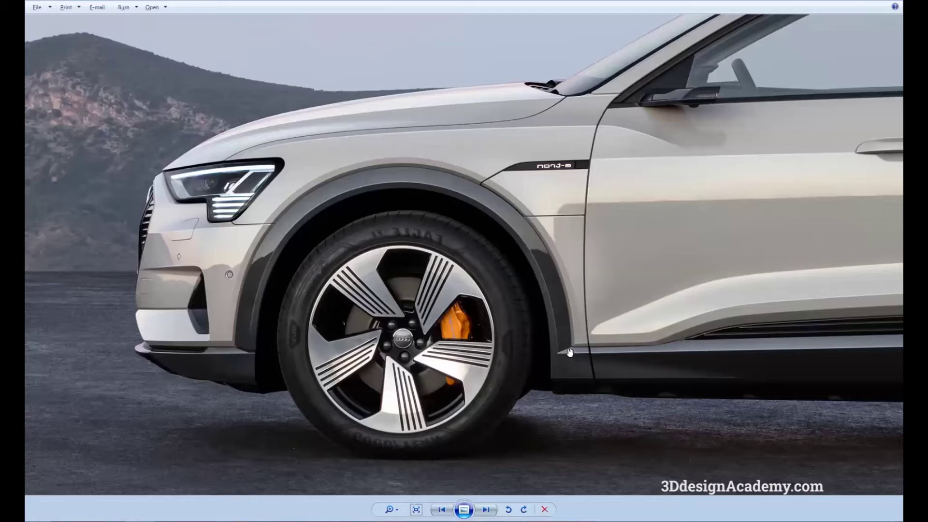
key("alt+Tab")
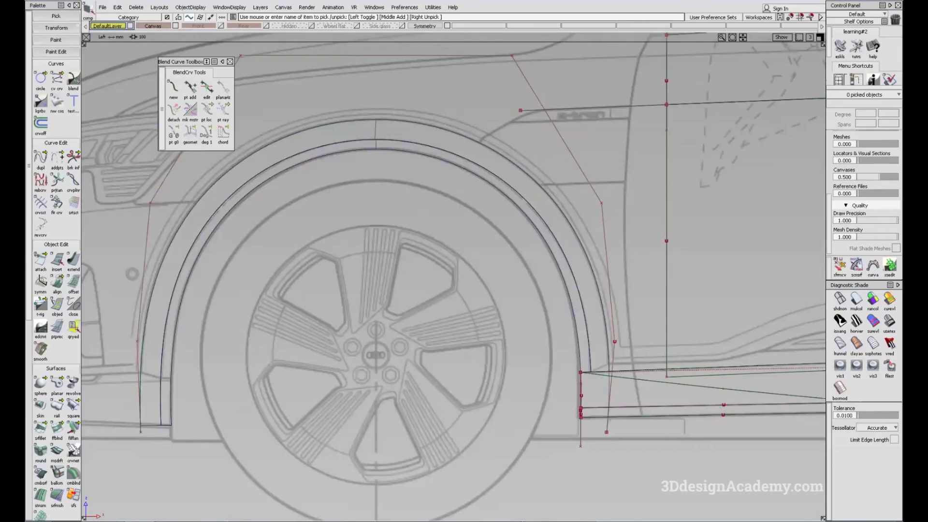
left_click(570, 224)
key("ctrl+c")
key("ctrl+v")
Scale the duplicated arch curve up slightly, to about 1.119, so it sits just outside the flare's edge in the side view.
middle_click_drag(399, 246, 379, 254, "alt+shift")
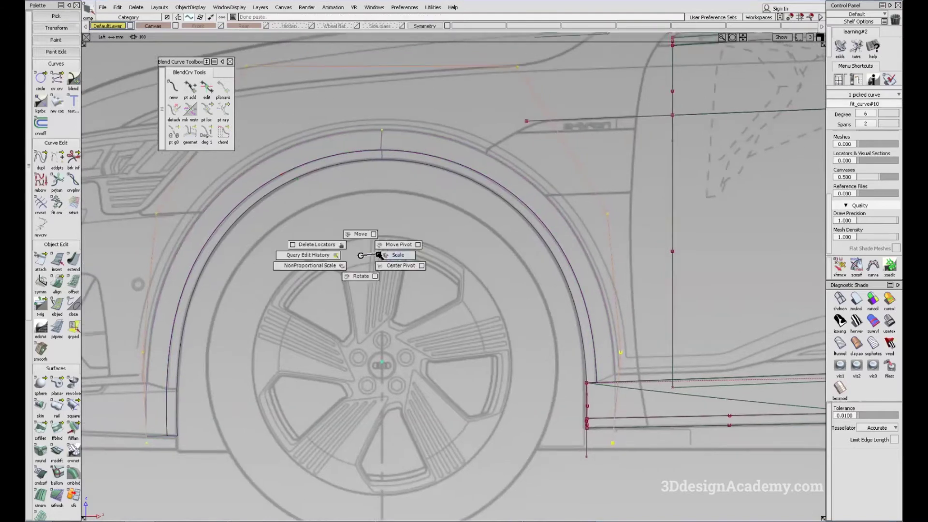
left_click_drag(428, 249, 438, 247)
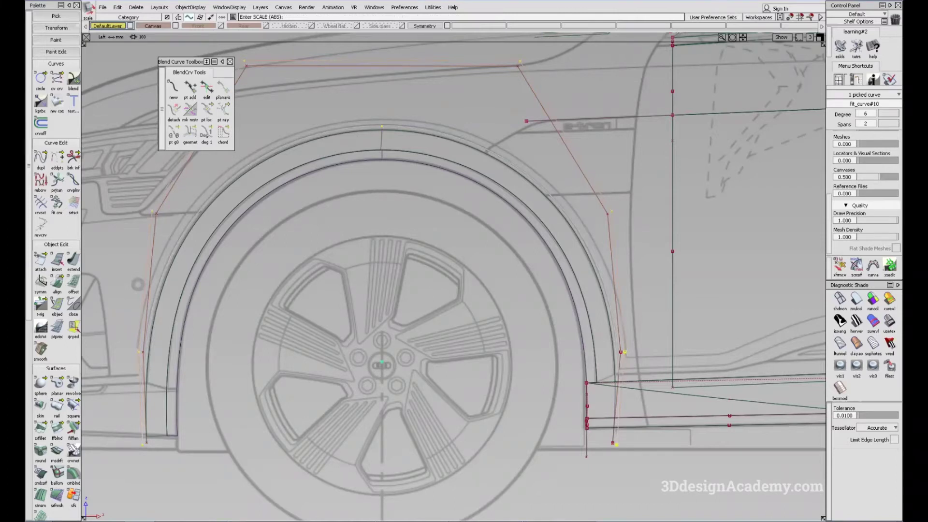
key("alt+Tab")
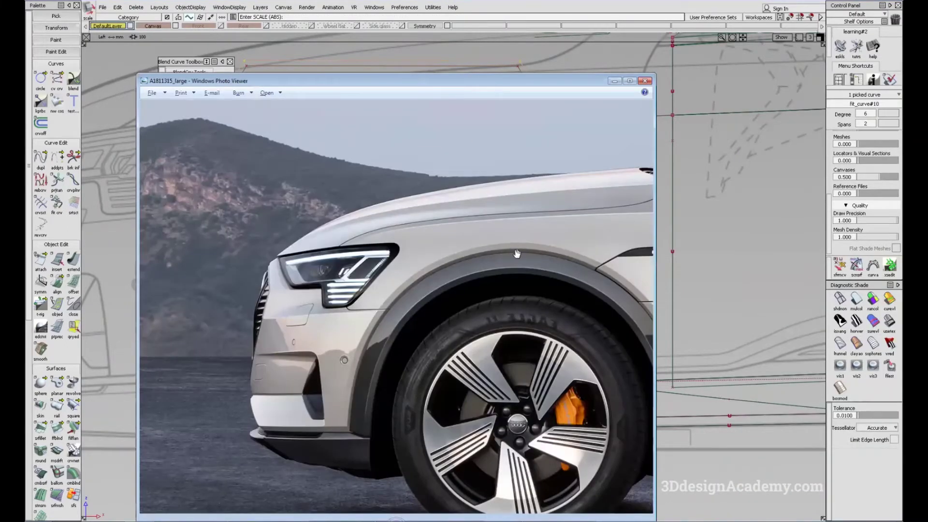
left_click_drag(511, 81, 522, 82)
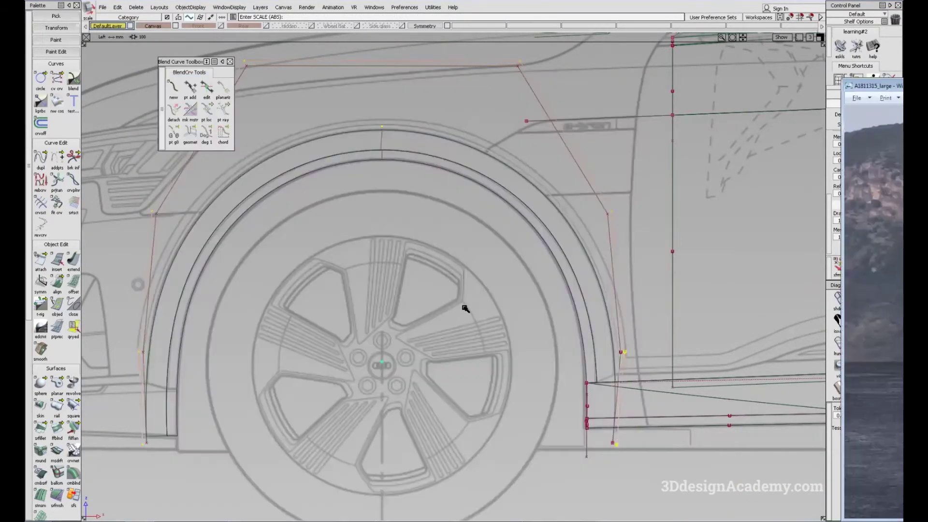
left_click(475, 271)
left_click_drag(386, 277, 423, 275, "ctrl+shift")
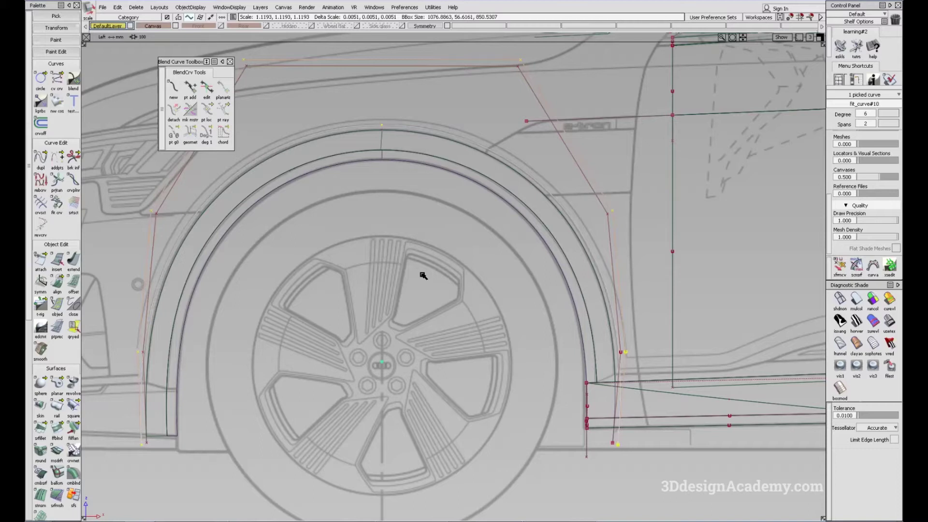
Move the scaled arch curve slightly inboard in the top view, inspect its offset in perspective and deselect it.
key("F5")
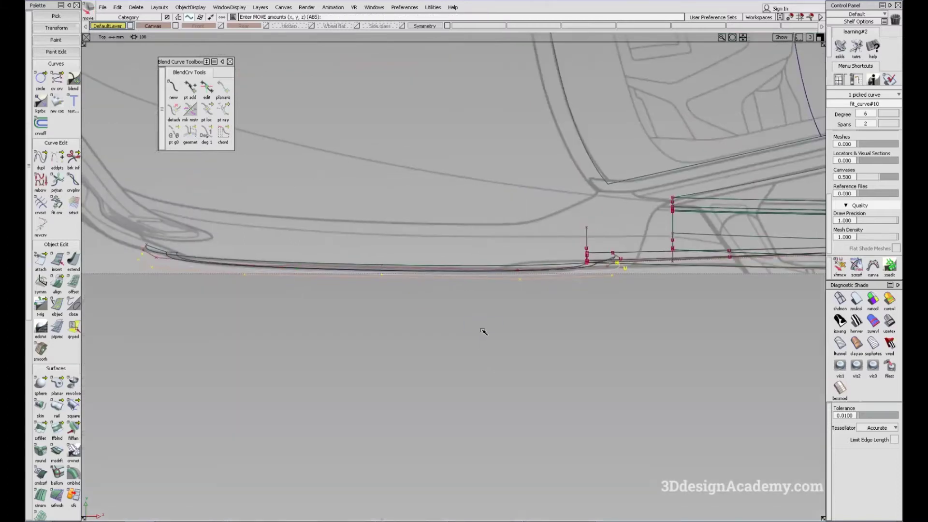
right_click_drag(482, 330, 483, 318)
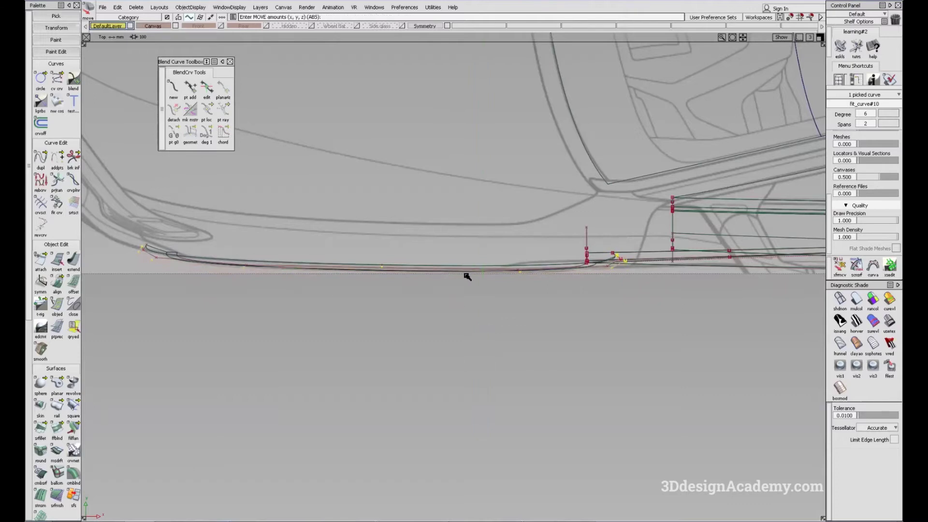
key("F8")
right_click_drag(392, 120, 443, 113, "alt+shift")
left_click_drag(442, 112, 412, 122, "alt+shift")
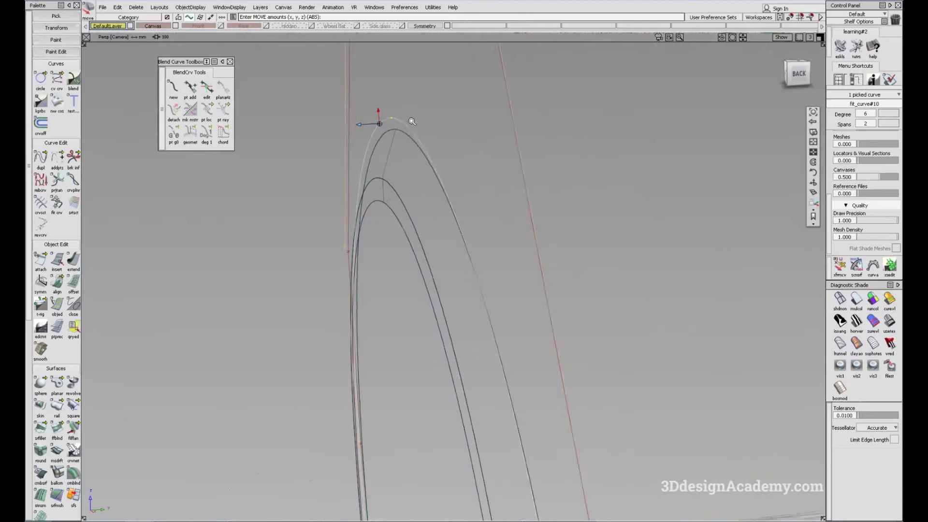
right_click_drag(412, 122, 401, 138, "alt+shift")
left_click_drag(400, 138, 321, 304, "alt+shift")
left_click_drag(303, 244, 29, 392, "ctrl+shift")
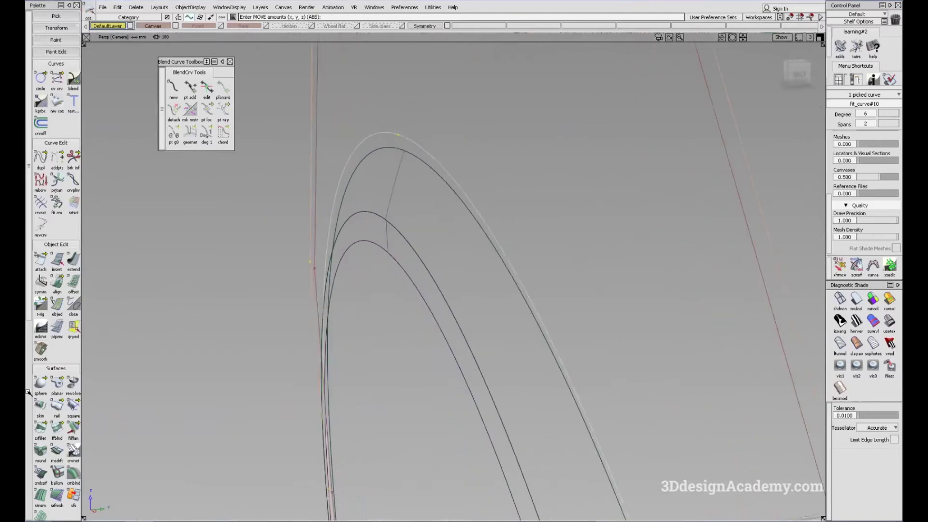
Build a Freeform Blend between the new arch curve and the flare's outer edge, with Start and End flow set to Default.
left_click(57, 429)
left_click(395, 133)
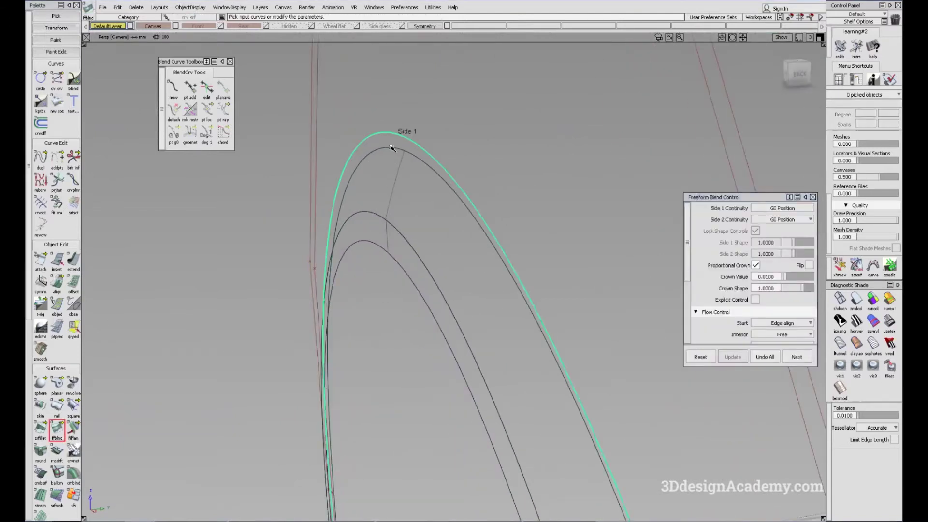
left_click_drag(404, 155, 534, 290, "alt+shift")
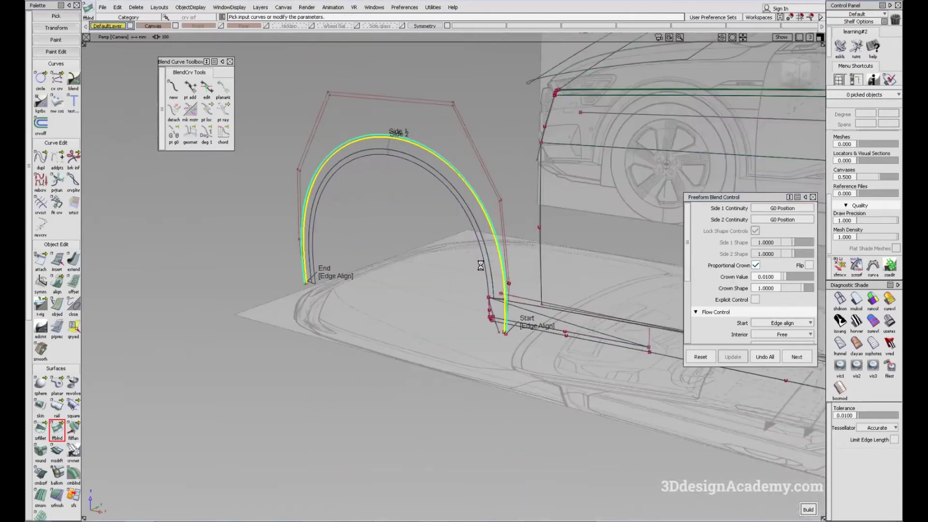
left_click_drag(430, 323, 491, 309, "alt+shift")
left_click(315, 295)
left_click(317, 295)
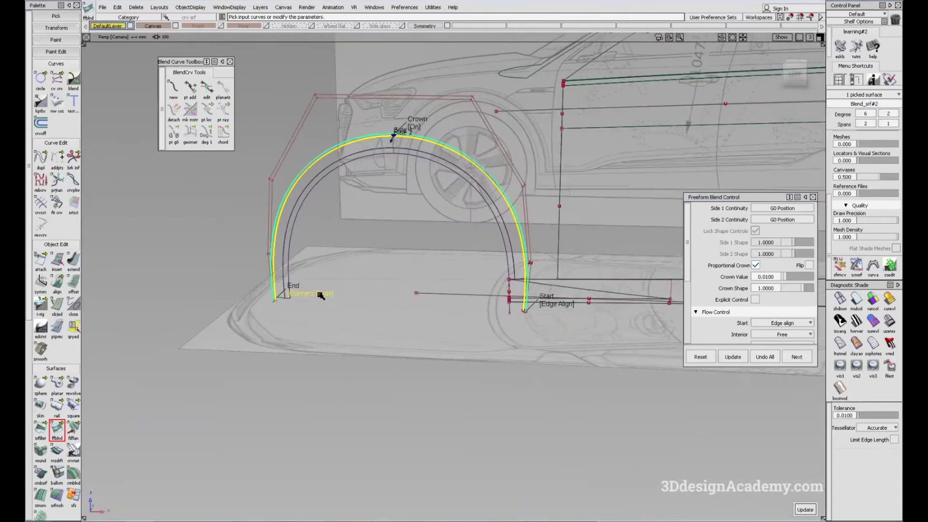
left_click(559, 304)
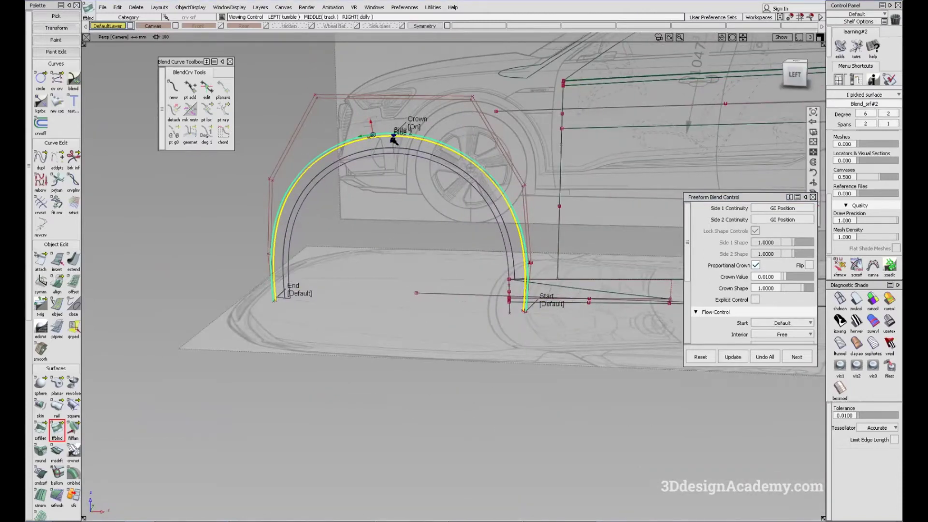
left_click(392, 139, "alt+shift")
right_click_drag(393, 140, 449, 148, "alt+shift")
left_click_drag(450, 148, 437, 118, "alt+shift")
right_click_drag(437, 118, 470, 139, "alt+shift")
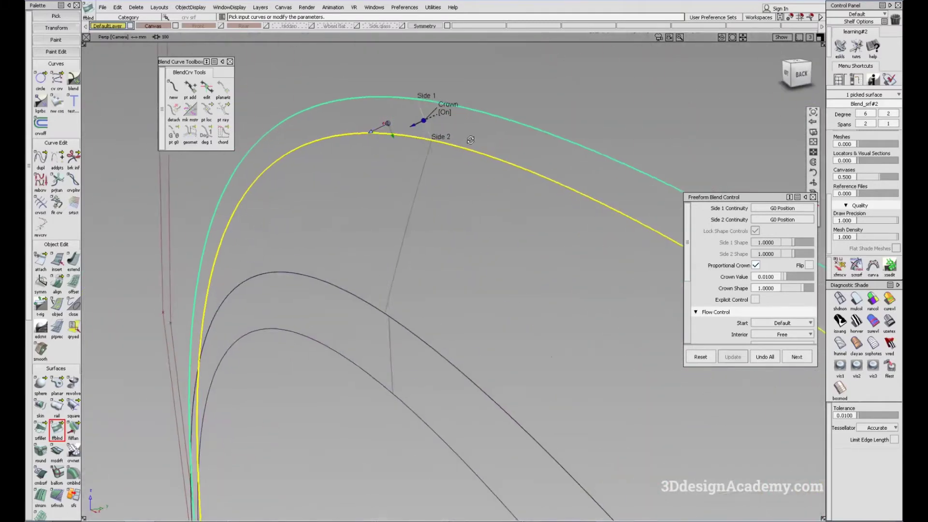
Examine the new outer blend surface in perspective and compare the flare's outer edge with the reference photo.
left_click_drag(470, 139, 474, 169, "alt+shift")
mouse_move(474, 169)
left_mouse_down("ctrl+shift")
mouse_move(486, 198)
mouse_move(580, 204)
left_mouse_up("ctrl+shift")
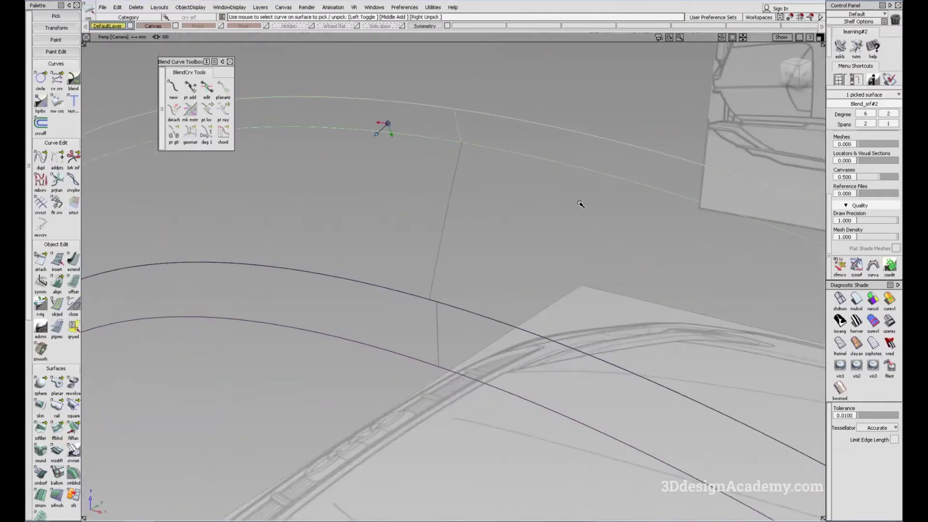
left_click_drag(459, 180, 538, 286, "ctrl+shift")
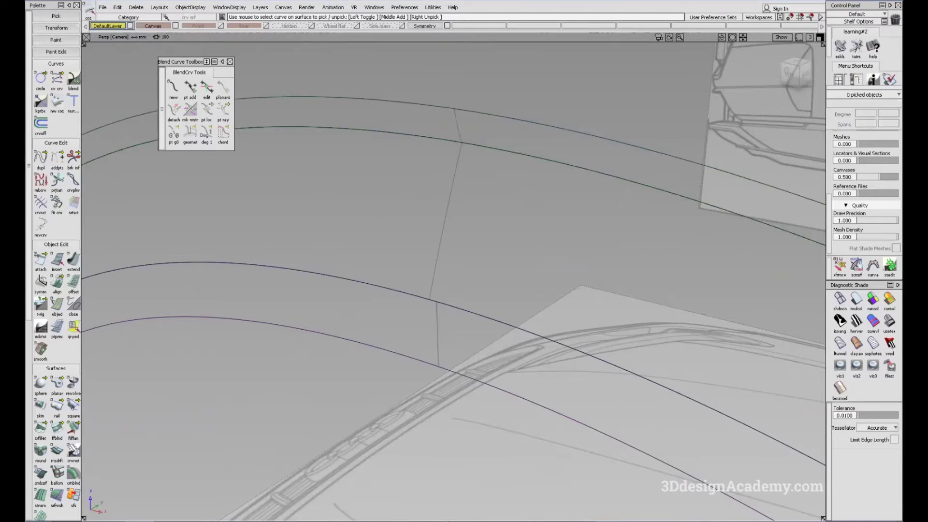
left_click_drag(894, 86, 292, 77)
left_click_drag(692, 325, 567, 295)
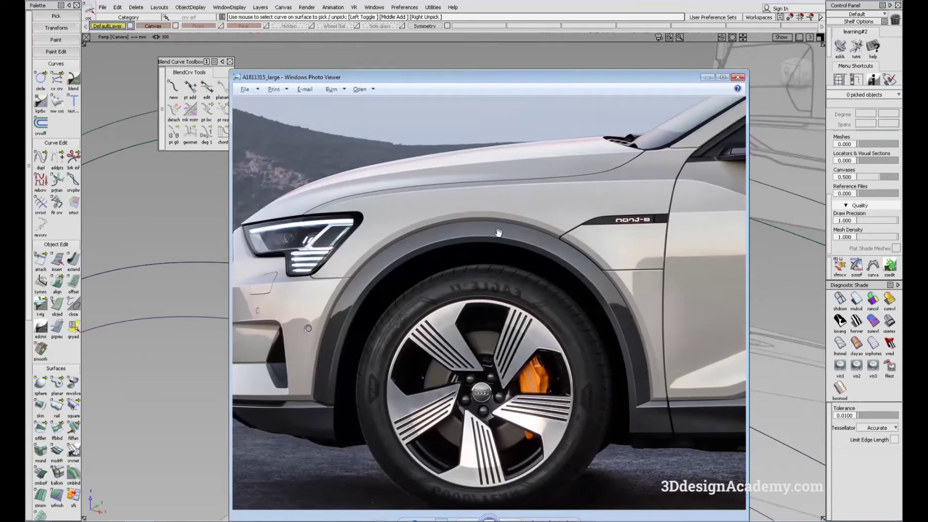
key("alt+Tab")
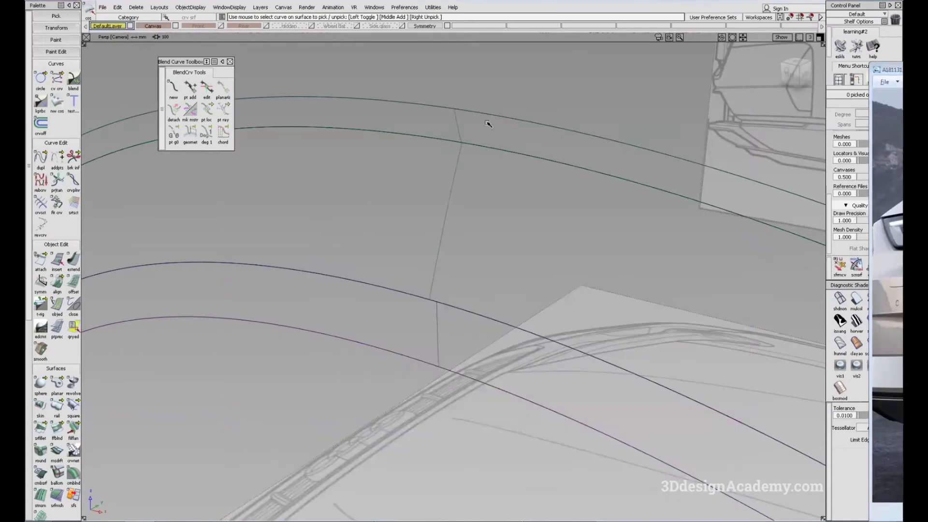
Edit the flare's outer Freeform Blend and set its Crown Value to 0.0050.
left_click(458, 129)
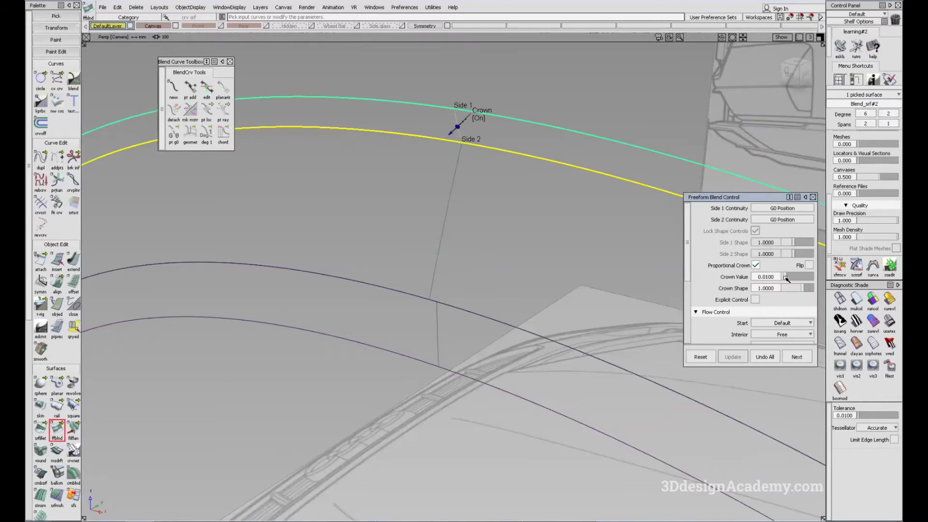
left_click_drag(785, 280, 568, 237)
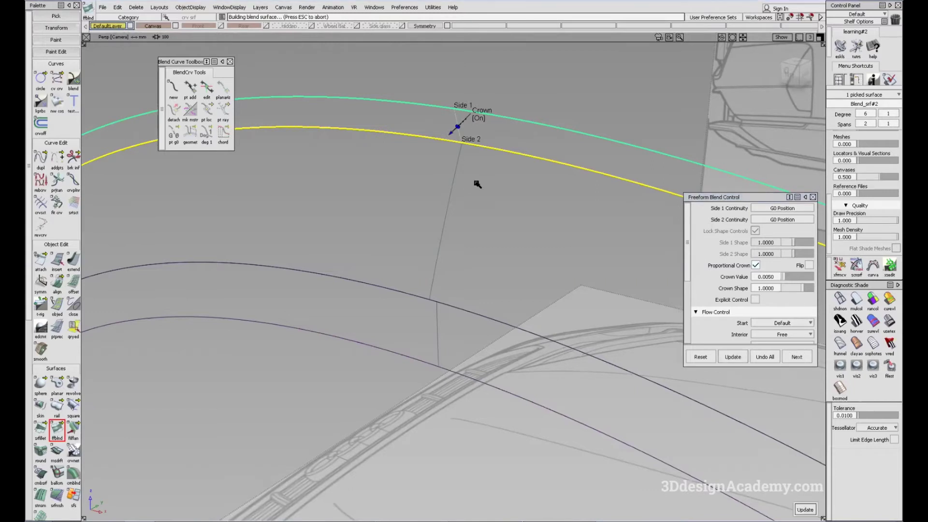
left_click_drag(476, 183, 409, 157, "alt+shift")
left_click_drag(435, 140, 470, 45, "ctrl+shift")
left_click_drag(476, 97, 519, 105, "ctrl+shift")
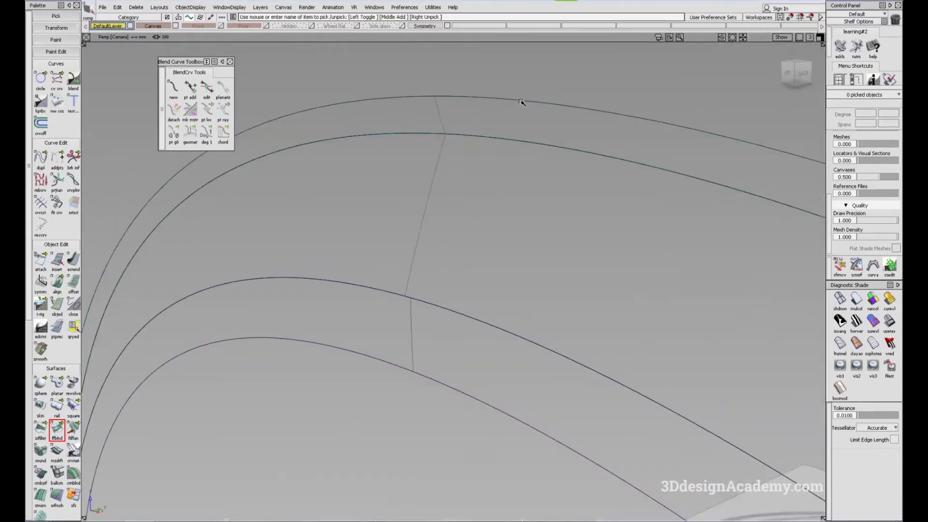
Duplicate the flare's outermost arch curve in place and prepare the copy for scaling in the side view.
left_click(521, 101)
key("F6")
key("ctrl+c")
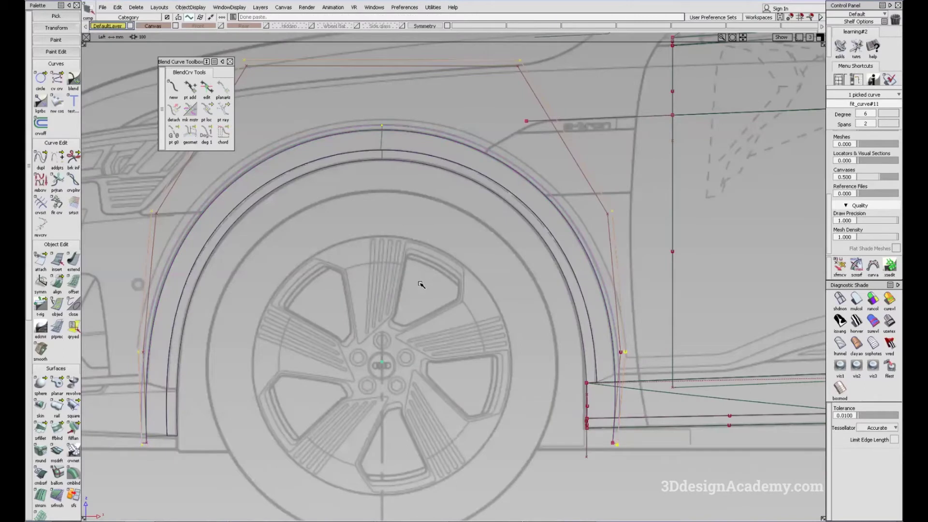
middle_click_drag(414, 284, 440, 284, "ctrl+shift")
key("ctrl+v")
Scale the duplicated arch curve up to about 1.139 in the side view so it sits outside the flare, and deselect it.
left_click_drag(444, 279, 448, 279)
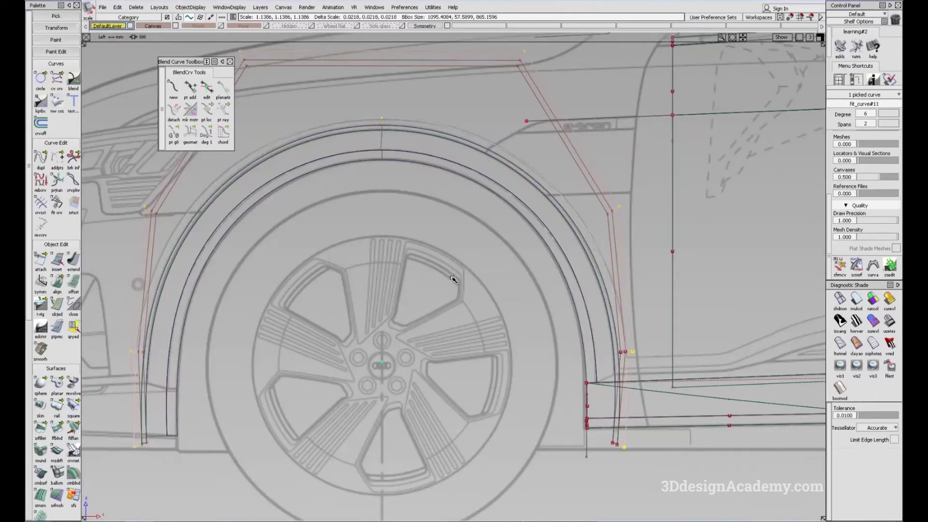
left_click_drag(453, 278, 454, 277)
middle_click_drag(464, 244, 466, 259, "alt+shift")
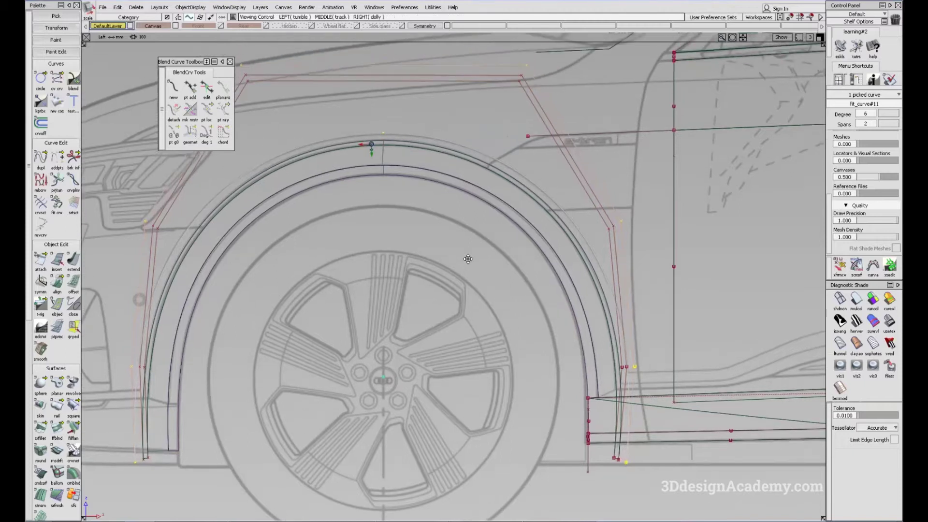
left_click_drag(466, 259, 465, 258)
middle_click_drag(464, 258, 472, 261, "alt+shift")
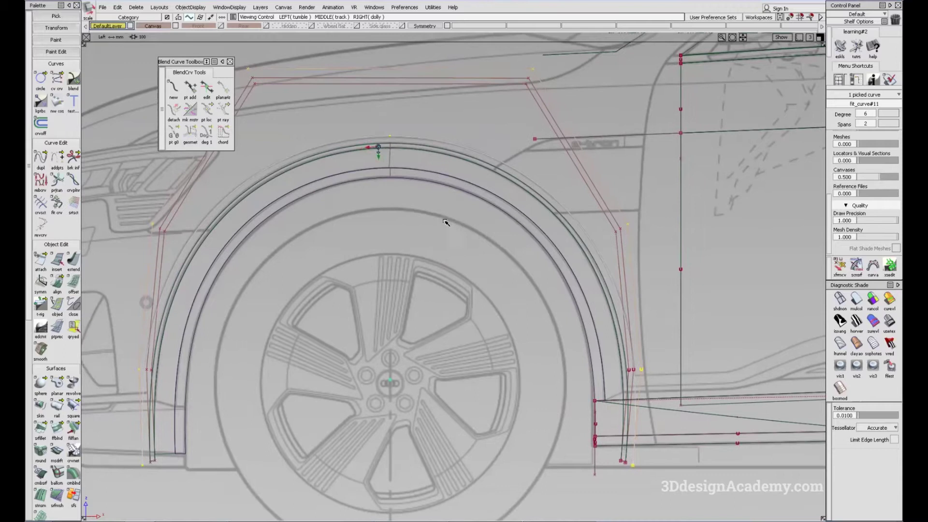
middle_click_drag(469, 171, 514, 177, "alt+shift")
left_click_drag(491, 255, 467, 228, "ctrl+shift")
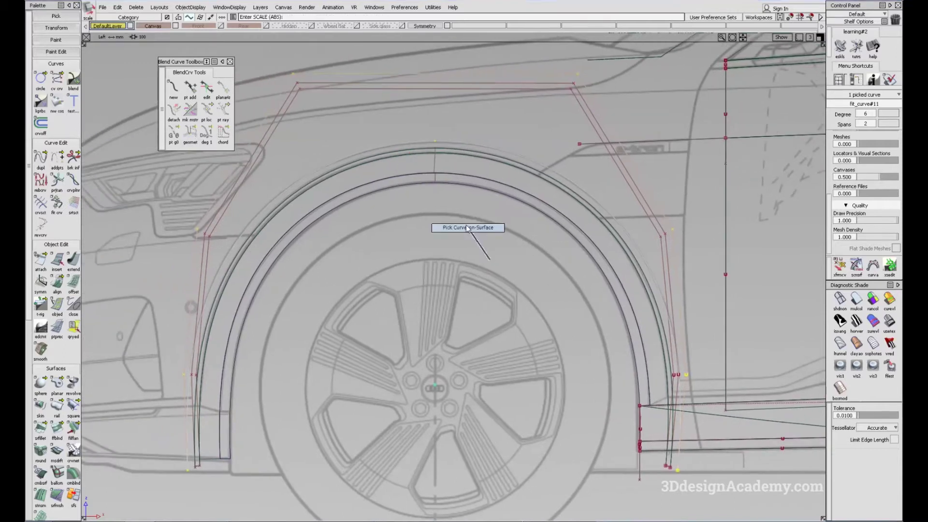
middle_click_drag(454, 245, 453, 238, "alt+shift")
left_click(464, 248)
Build a Freeform Blend between the previous outer arch curve and the newly scaled curve, with G0 Position continuity on both sides.
key("F8")
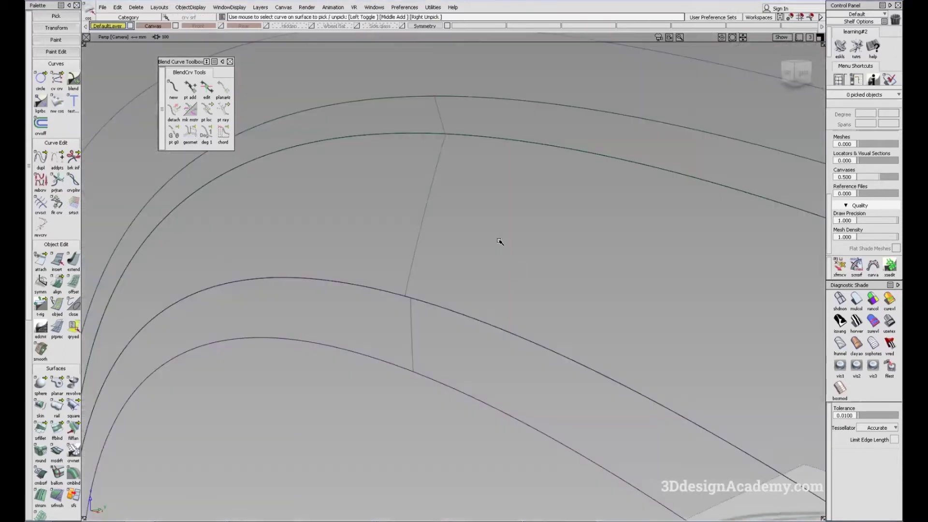
left_click_drag(499, 242, 489, 201, "alt+shift")
right_click_drag(489, 201, 386, 237, "alt+shift")
left_click_drag(386, 237, 416, 213, "alt+shift")
right_click_drag(416, 212, 372, 218, "alt+shift")
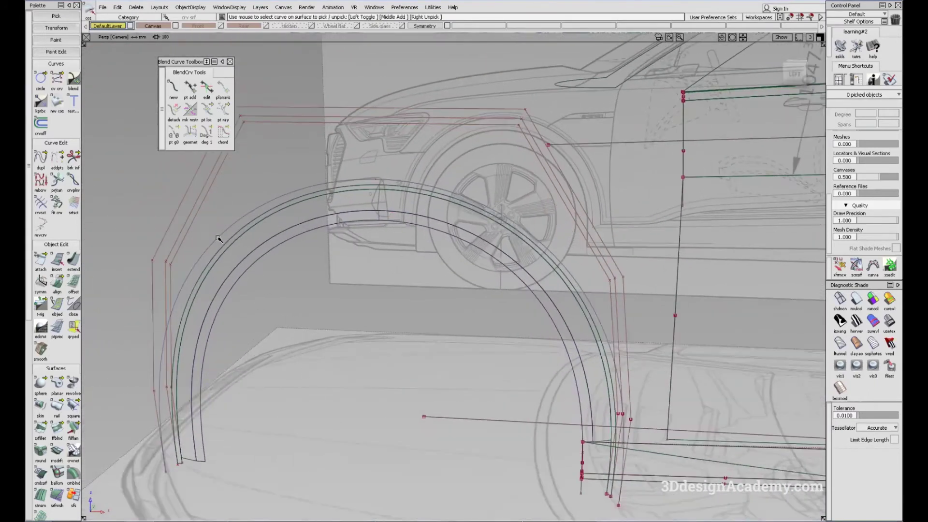
left_click(57, 428)
left_click(401, 189)
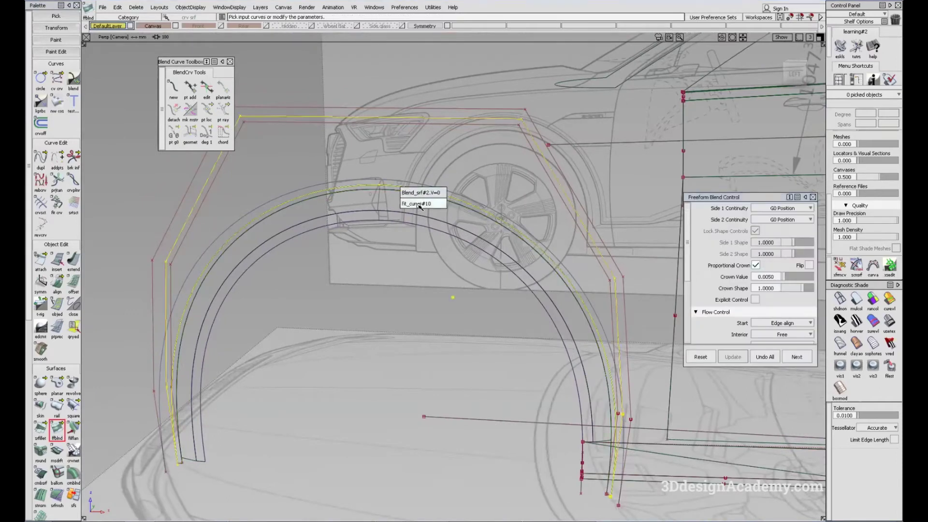
left_click(416, 203)
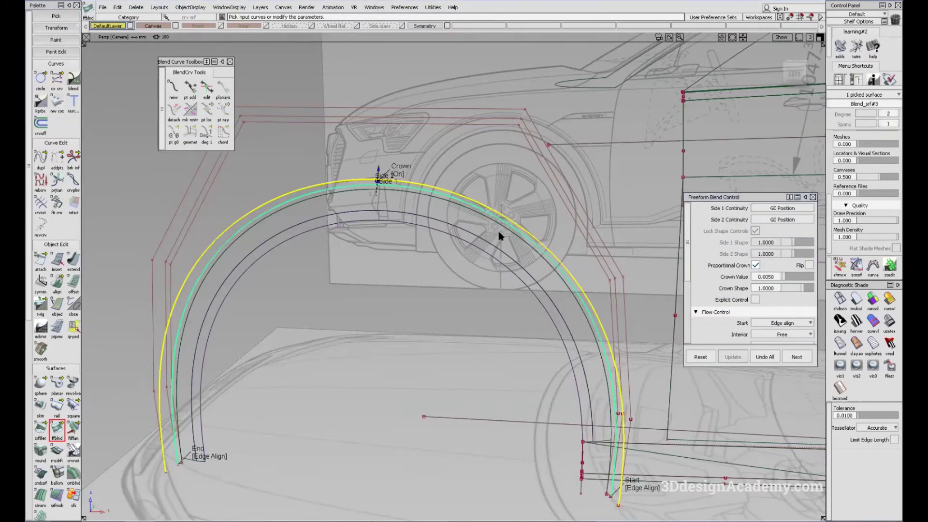
key("space")
right_click_drag(384, 191, 375, 193, "alt+shift")
left_click_drag(375, 193, 400, 183, "alt+shift")
Pick the outermost arch curve and move it slightly inboard in the top view.
left_click(345, 140)
left_click_drag(375, 160, 349, 85, "ctrl+shift")
left_click(400, 119)
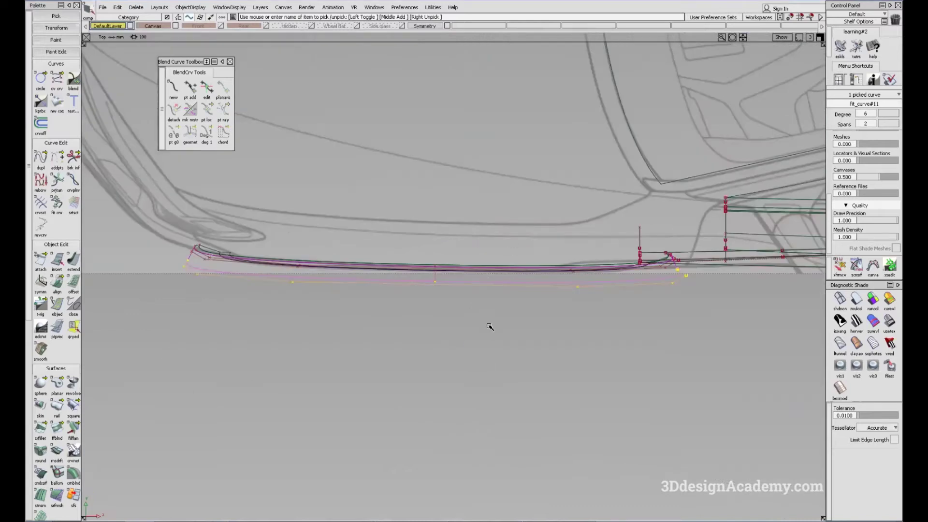
right_click_drag(488, 327, 489, 311)
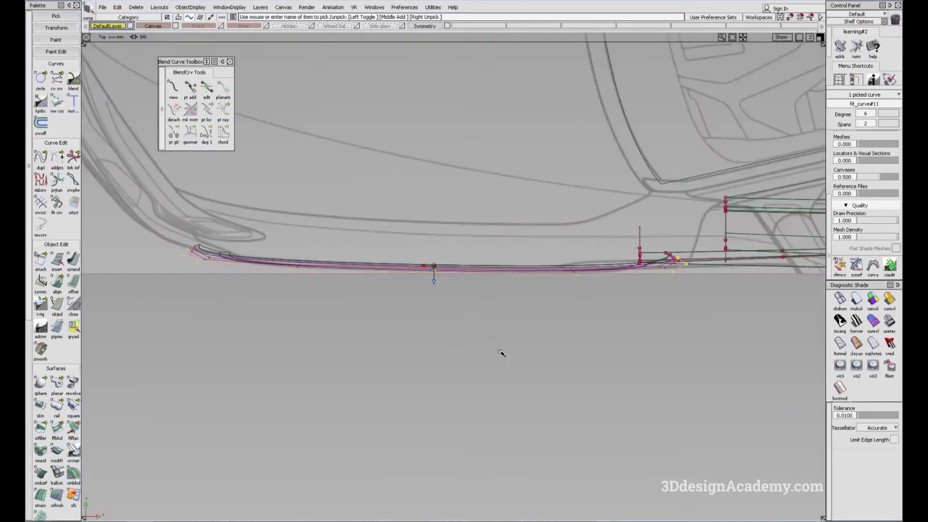
Compare the flare with the reference photo and examine its shaded surfaces in perspective from the edge down to the sill.
key("w")
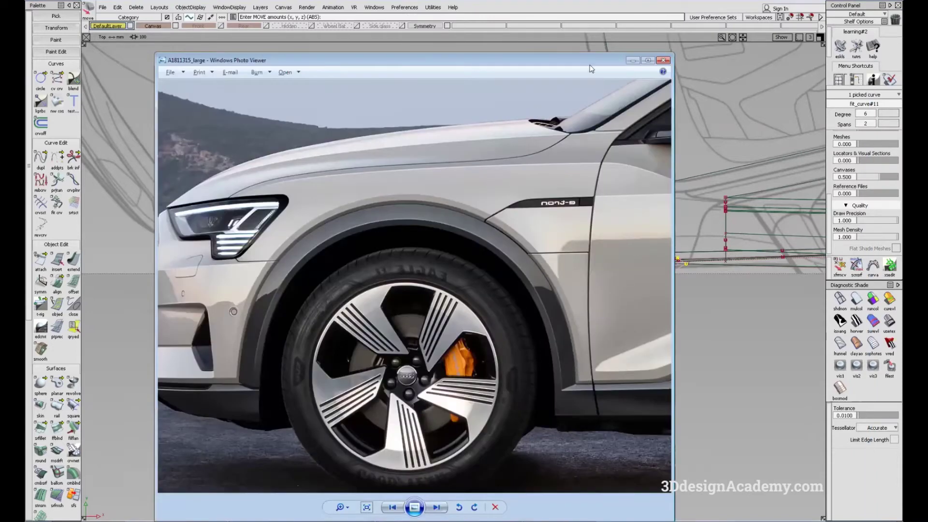
key("alt+Tab")
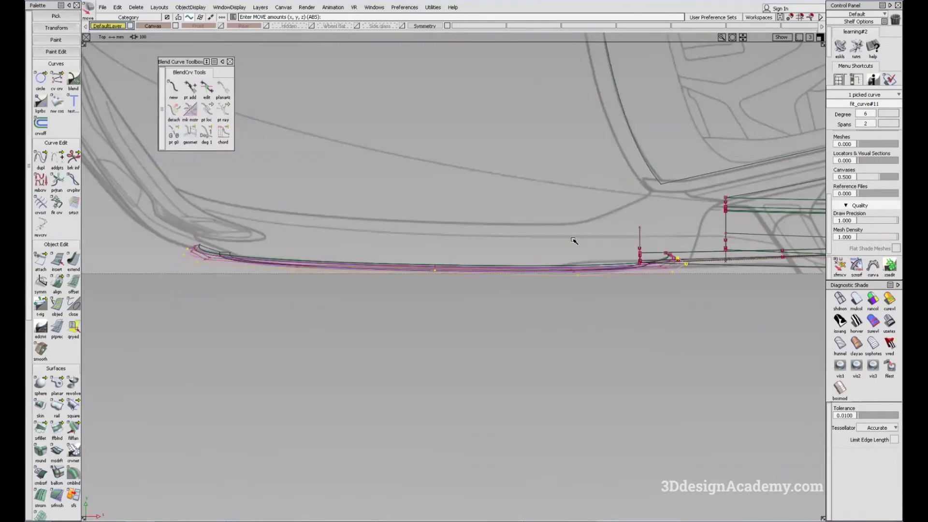
left_click_drag(574, 241, 545, 267, "alt+shift")
key("F8")
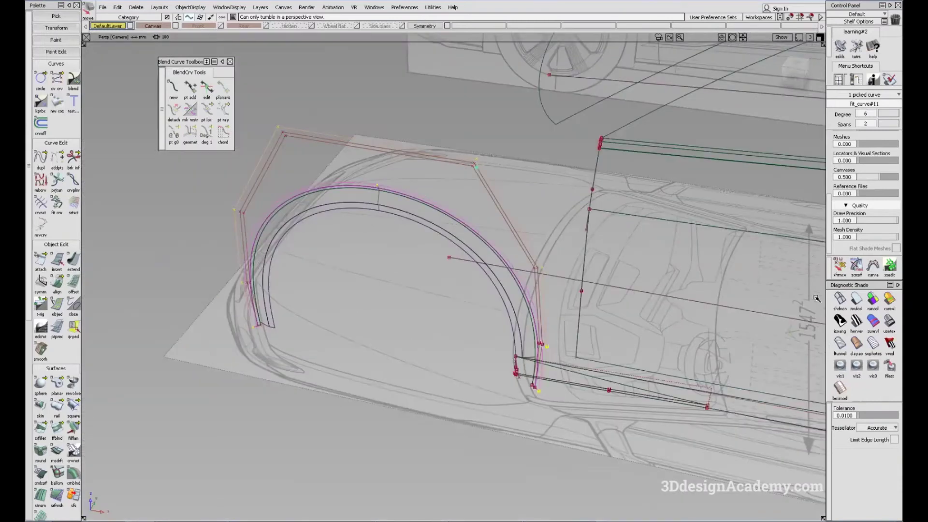
left_click(860, 302)
right_click_drag(372, 190, 449, 187, "alt+shift")
left_click_drag(449, 187, 208, 135, "alt+shift")
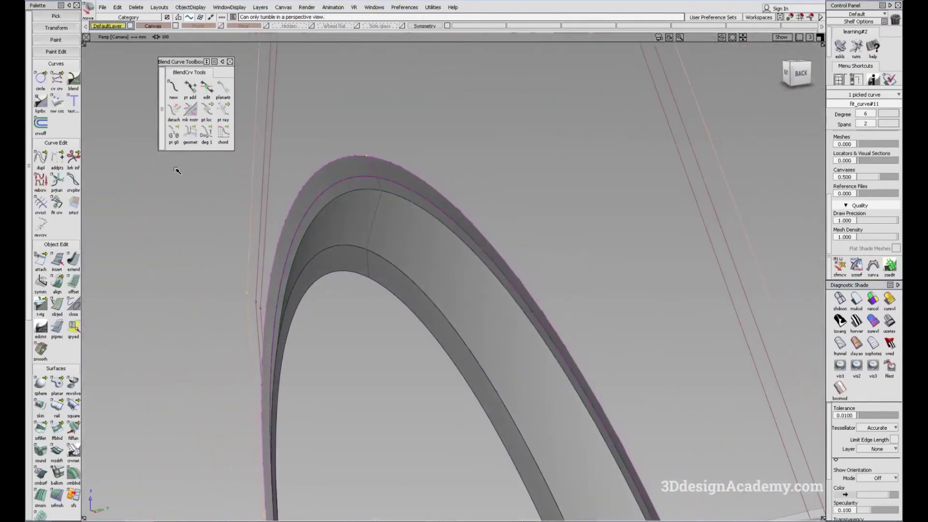
left_click_drag(181, 171, 176, 177, "alt+shift")
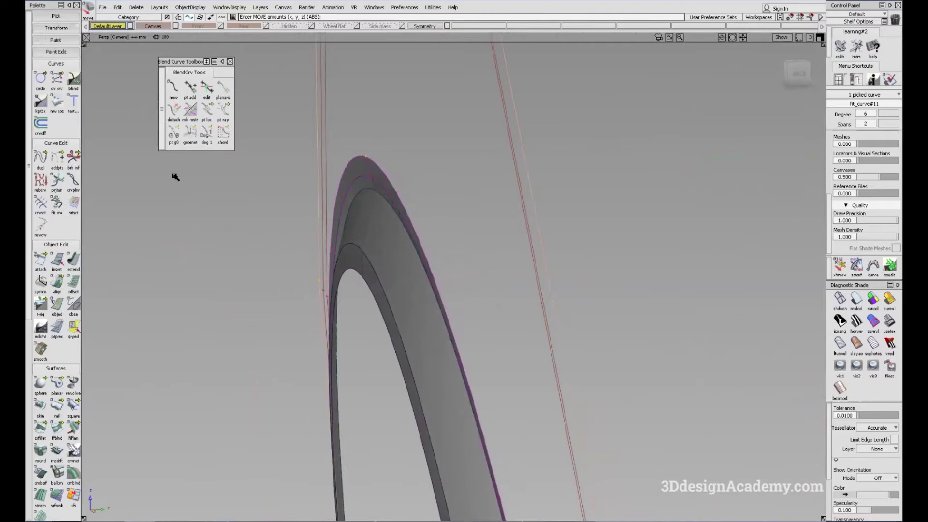
middle_click_drag(176, 177, 176, 177)
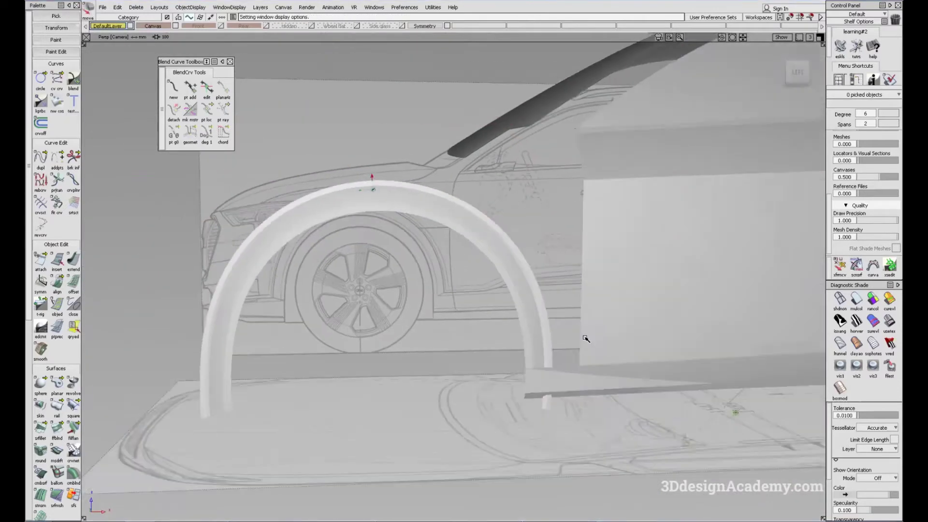
left_click_drag(586, 339, 729, 287, "alt+shift")
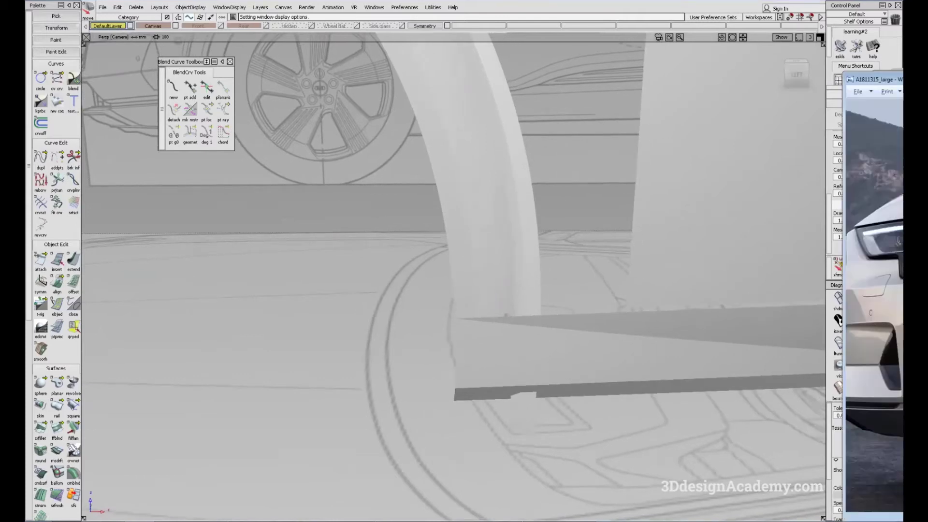
Examine in the reference photo how the front and rear wheel arch flares meet the lower sill trim.
left_click_drag(903, 74, 650, 58)
left_click_drag(548, 271, 290, 256)
left_click_drag(677, 338, 411, 331)
left_click_drag(720, 295, 399, 319)
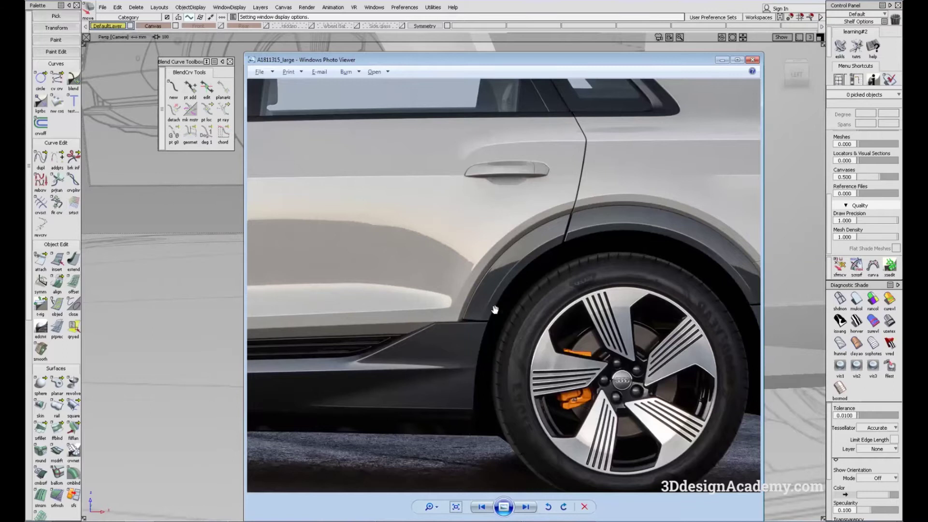
left_click_drag(482, 311, 519, 305)
left_click_drag(275, 342, 698, 284)
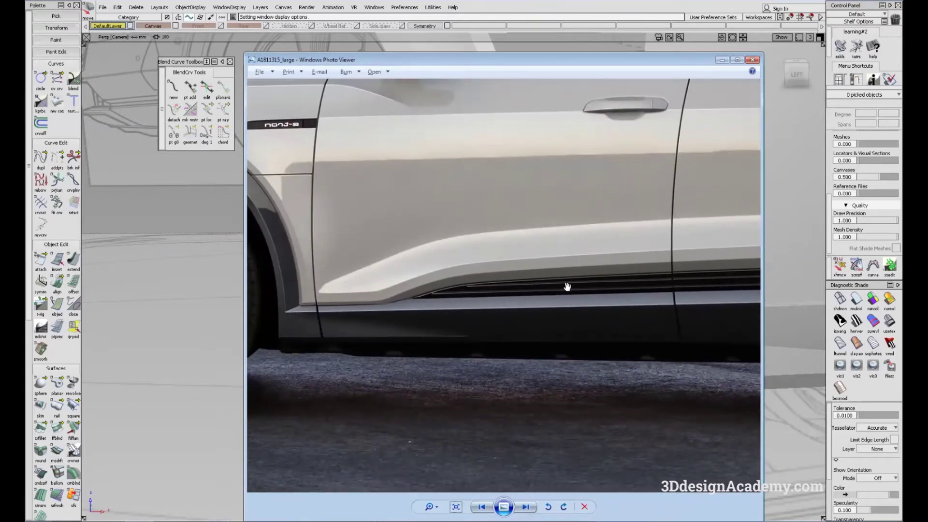
left_click_drag(567, 286, 627, 283)
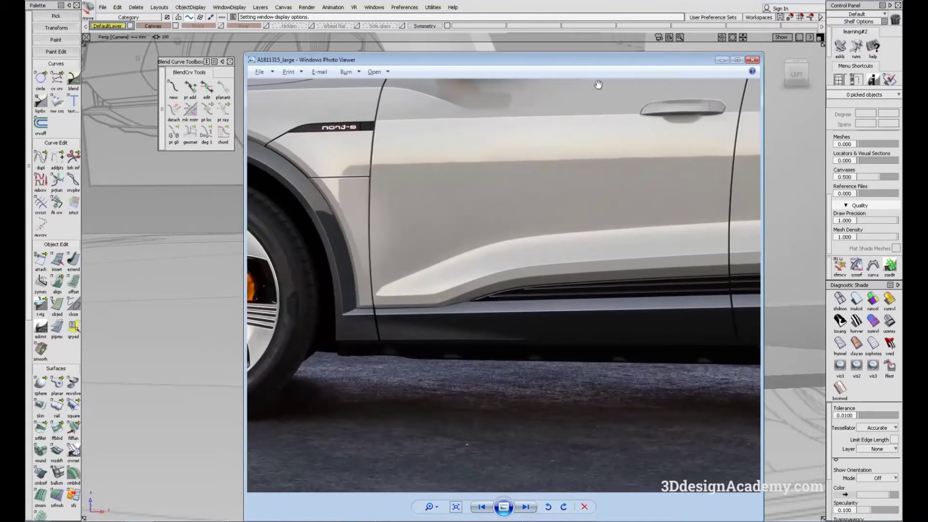
double_click(596, 61)
left_click_drag(29, 288, 47, 350)
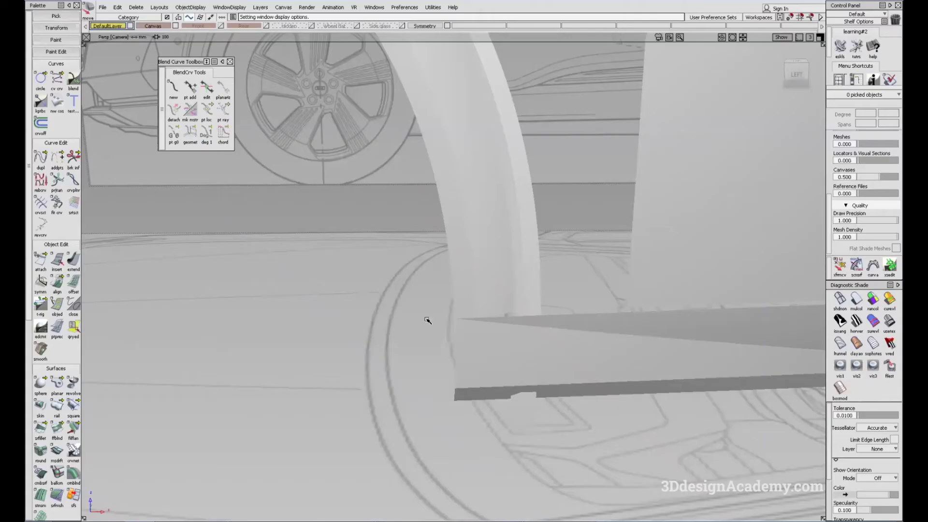
left_click_drag(425, 317, 464, 298, "alt+shift")
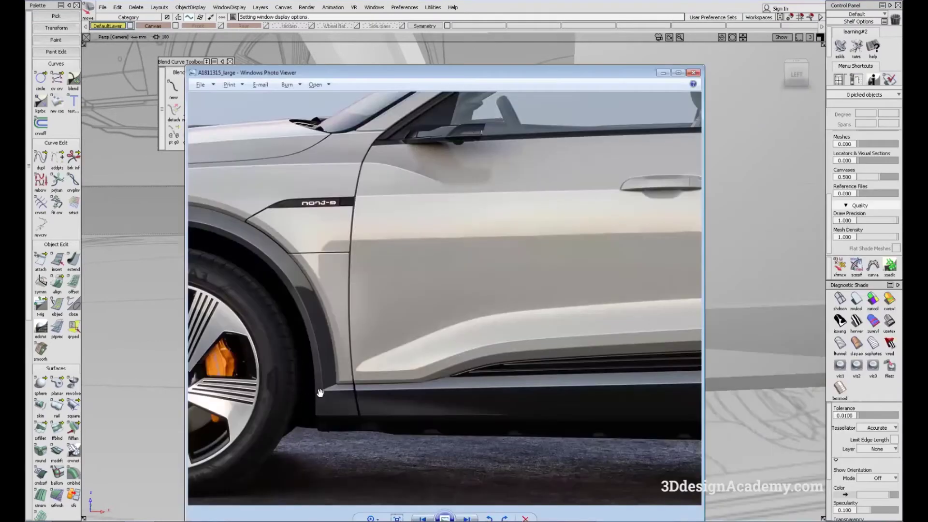
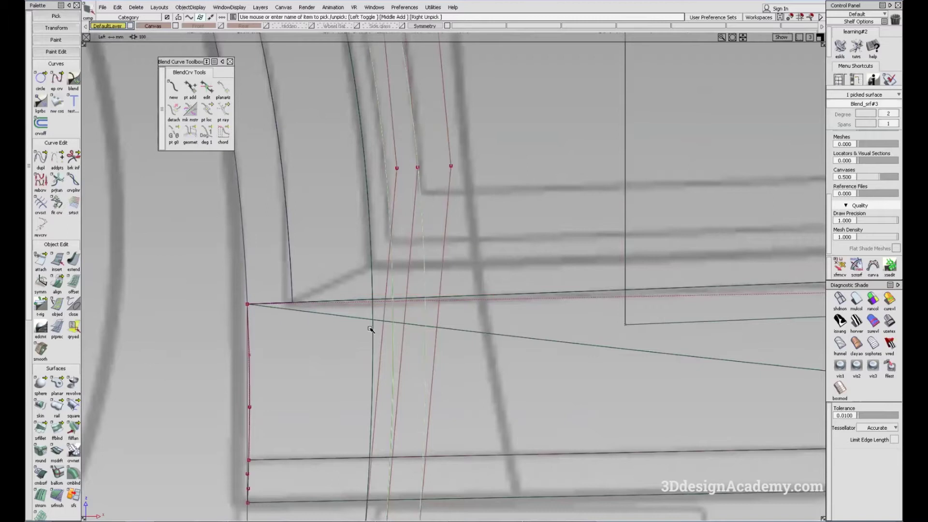
Draw a straight edit-point curve from the flare's lower inner corner up along the blueprint's angled trim line, and check it shaded in perspective.
left_click(57, 79)
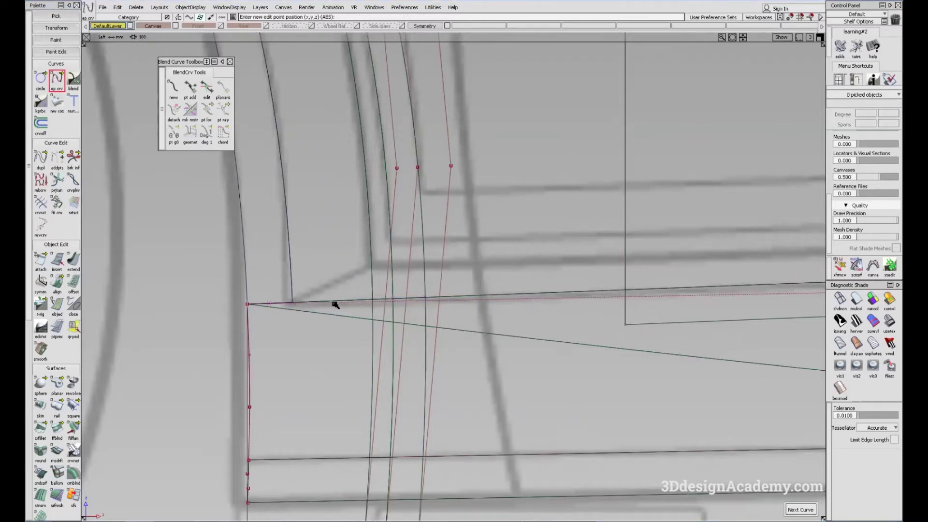
left_click(300, 315)
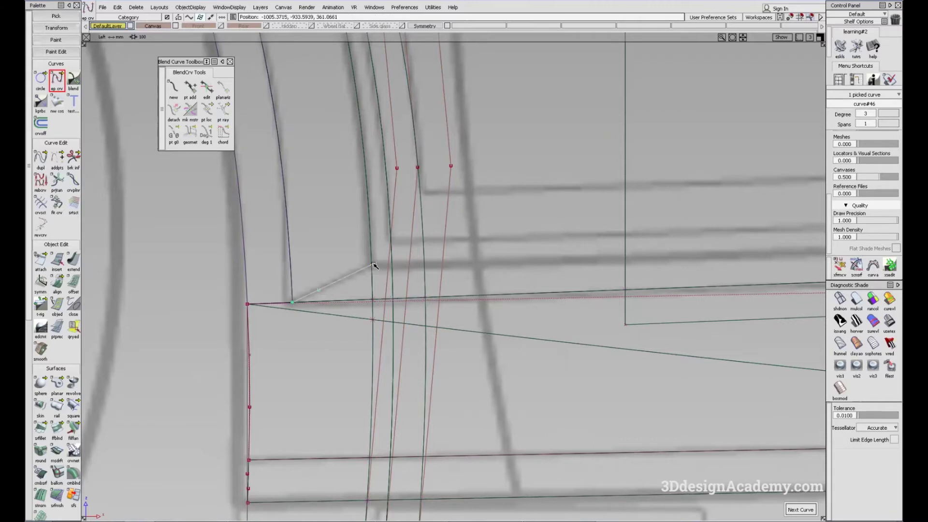
left_click_drag(400, 259, 400, 256, "ctrl+shift")
left_click(847, 298)
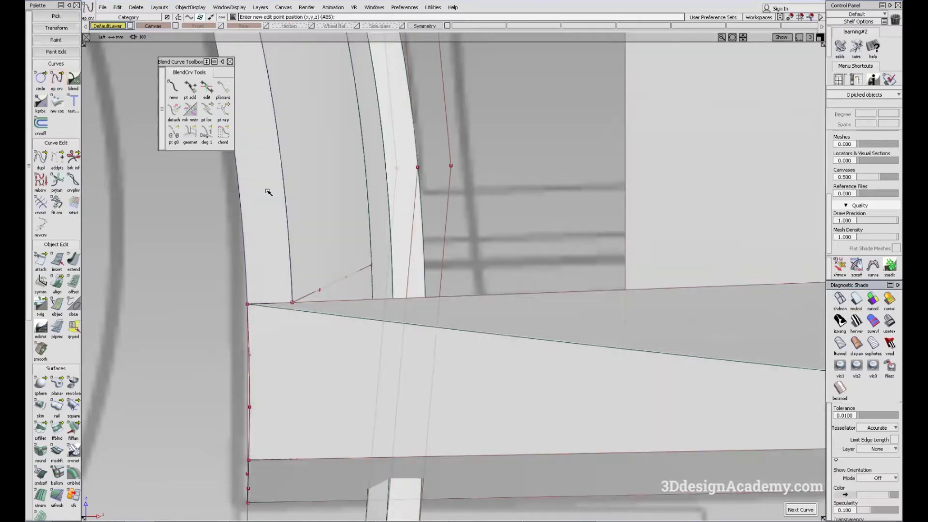
key("F8")
left_click_drag(501, 273, 652, 222, "alt+shift")
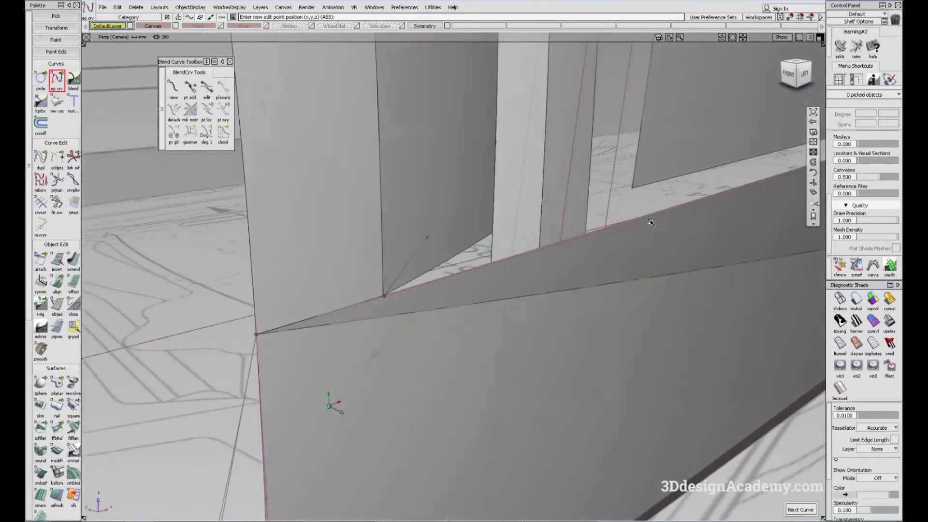
Pick the straight curve at the flare's lower inner corner and set its degree to 2.
right_click_drag(653, 222, 559, 247, "alt+shift")
left_click_drag(559, 246, 478, 280, "alt+shift")
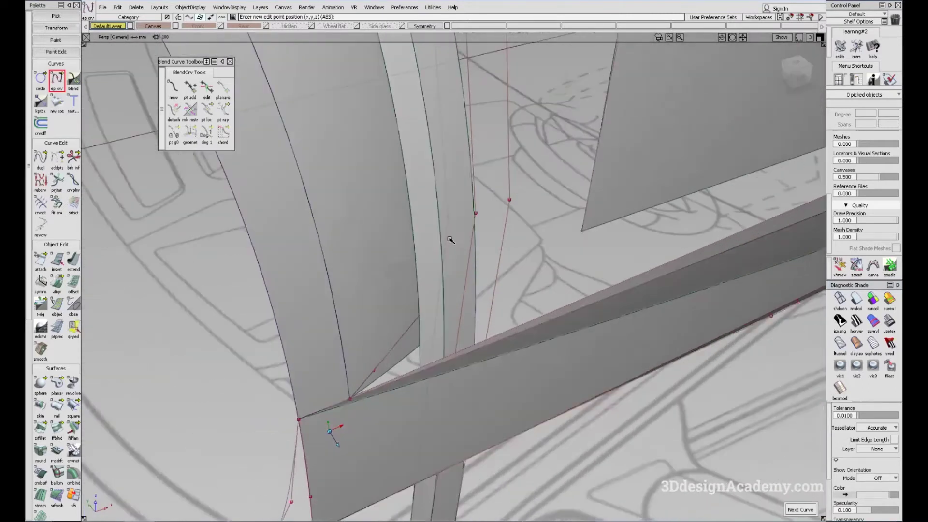
left_click_drag(398, 343, 827, 207, "alt+shift")
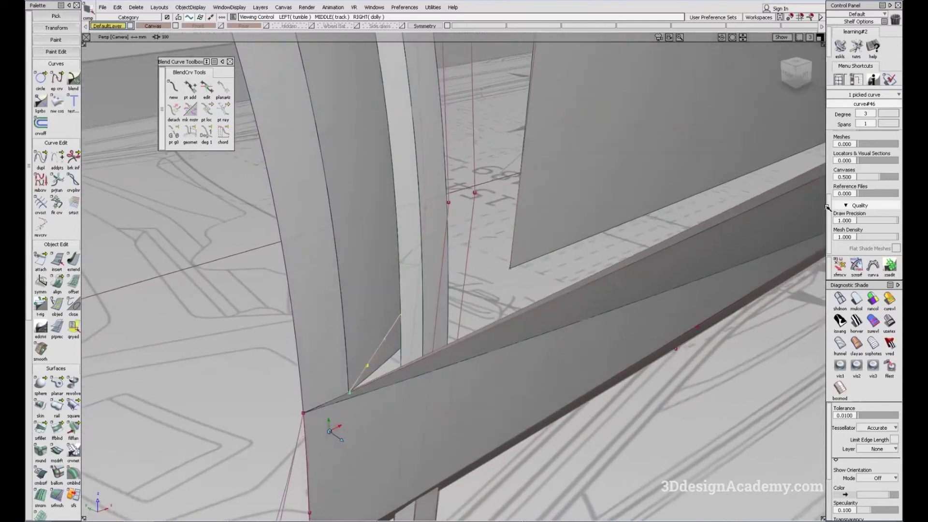
left_click(874, 114)
left_click(874, 154)
left_click_drag(382, 332, 392, 435, "alt+shift")
Project the corner curve onto the flare's inner surface in the left view.
left_click(796, 76)
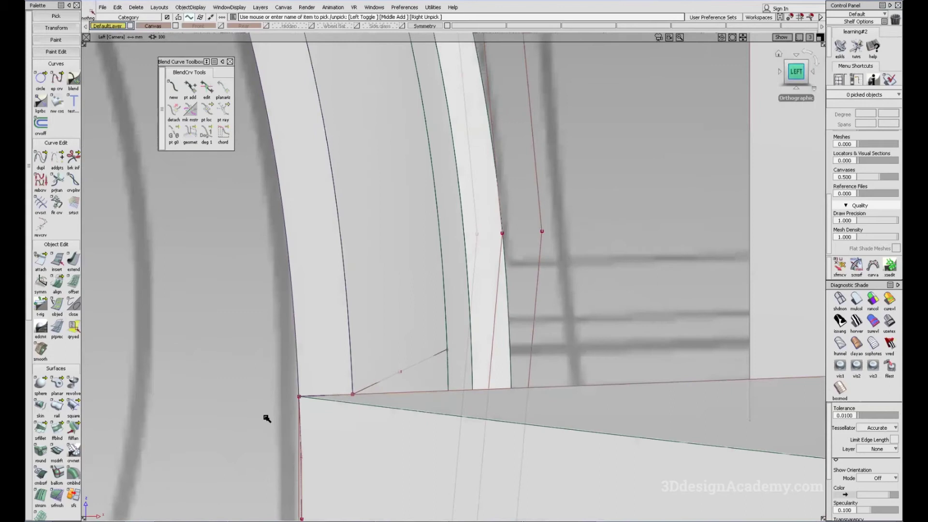
scroll(49, 489, "down", 2)
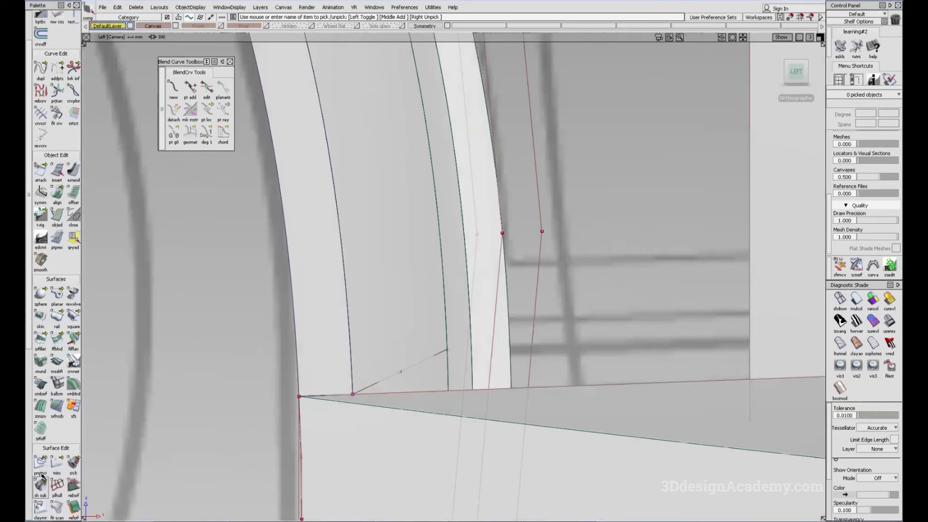
left_click(427, 366)
left_click_drag(435, 367, 402, 344, "ctrl+shift")
left_click(415, 367)
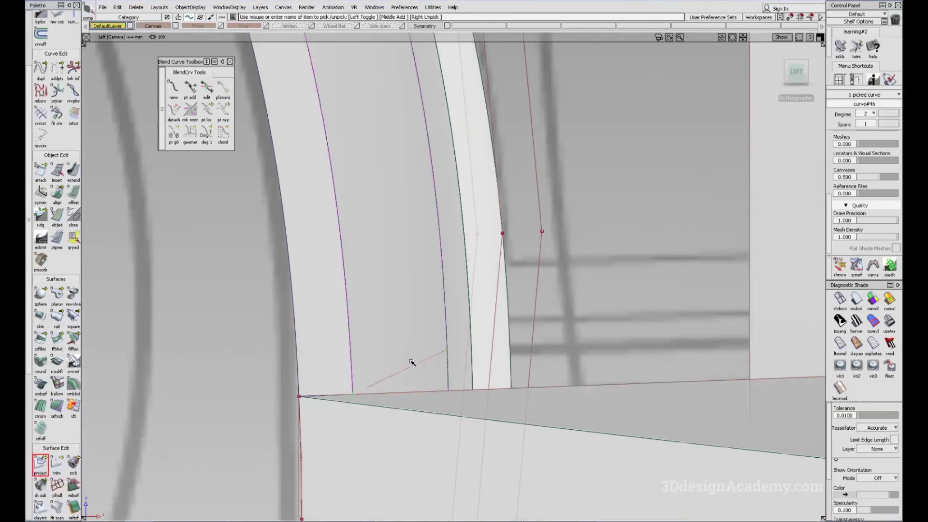
Fit a degree 2 curve to the projected line on the flare and delete the original straight curve.
double_click(57, 115)
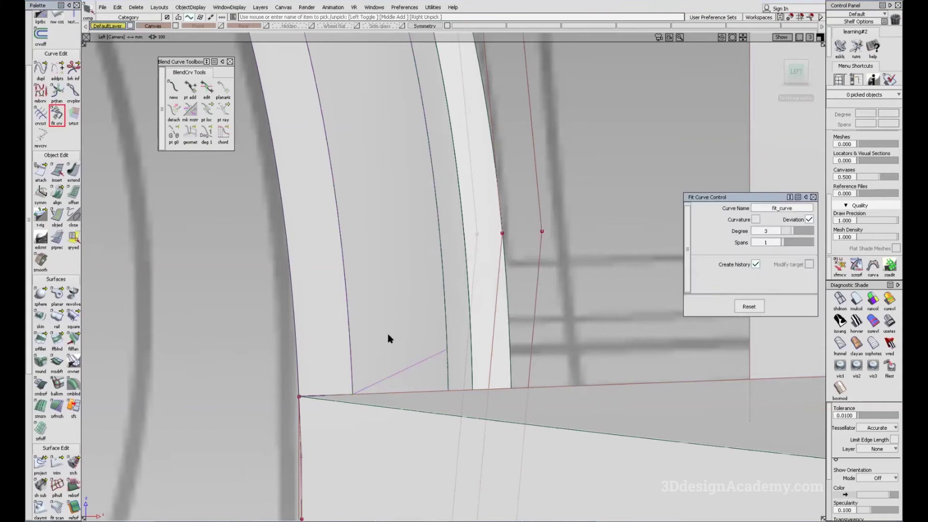
left_click(416, 366)
left_click_drag(290, 399, 346, 431, "alt+shift")
mouse_move(409, 418)
left_mouse_down("ctrl+shift")
mouse_move(410, 353)
mouse_move(419, 363)
mouse_move(401, 411)
mouse_move(407, 429)
left_mouse_up("ctrl+shift")
left_click(412, 357)
key("Delete")
left_click_drag(407, 429, 342, 323, "ctrl+shift")
Build a monorail surface with one generation curve and one rail, sweeping the fitted corner curve along the long sill curve.
left_click(57, 315)
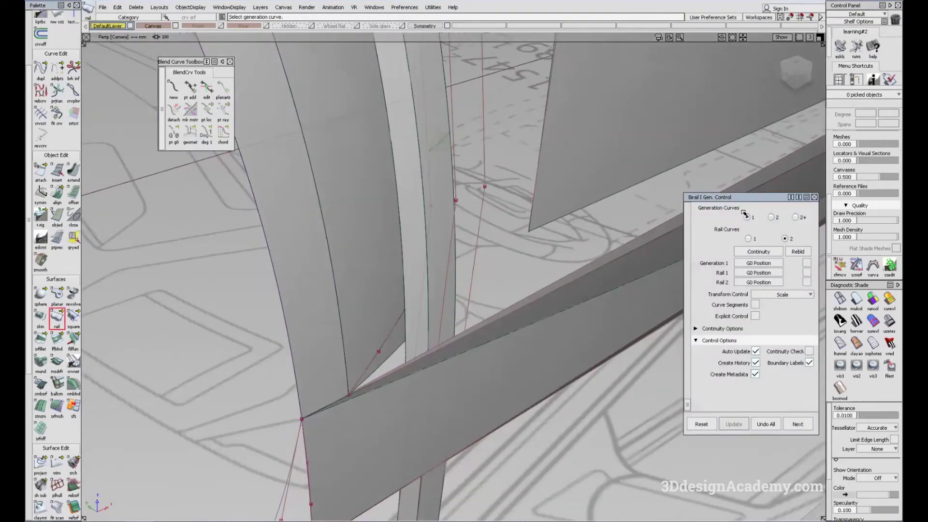
left_click(749, 237)
left_click_drag(409, 333, 434, 360, "alt+shift")
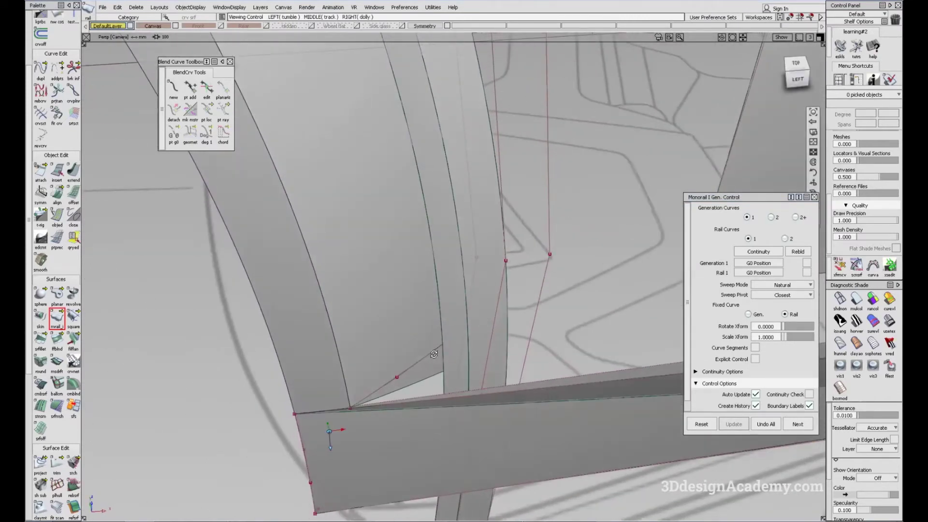
left_click_drag(433, 354, 400, 376, "alt+shift")
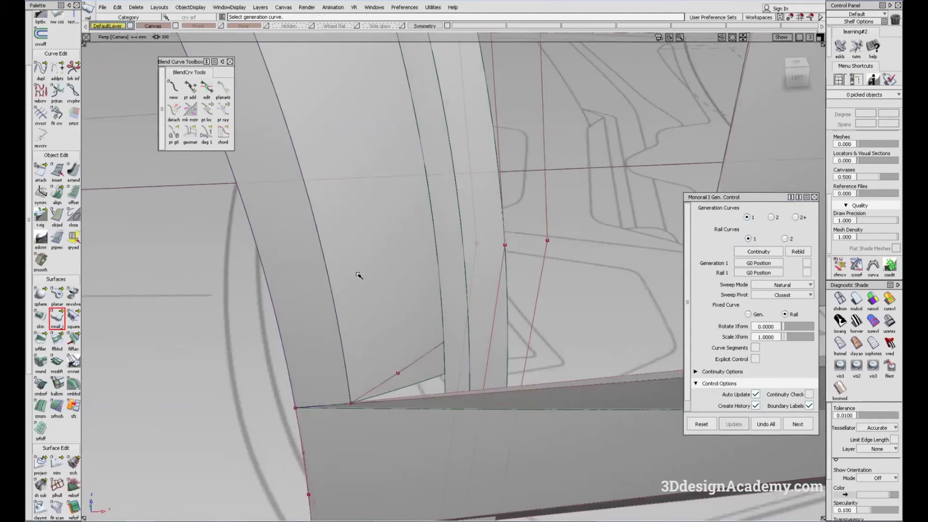
left_click_drag(414, 304, 405, 358, "alt+shift")
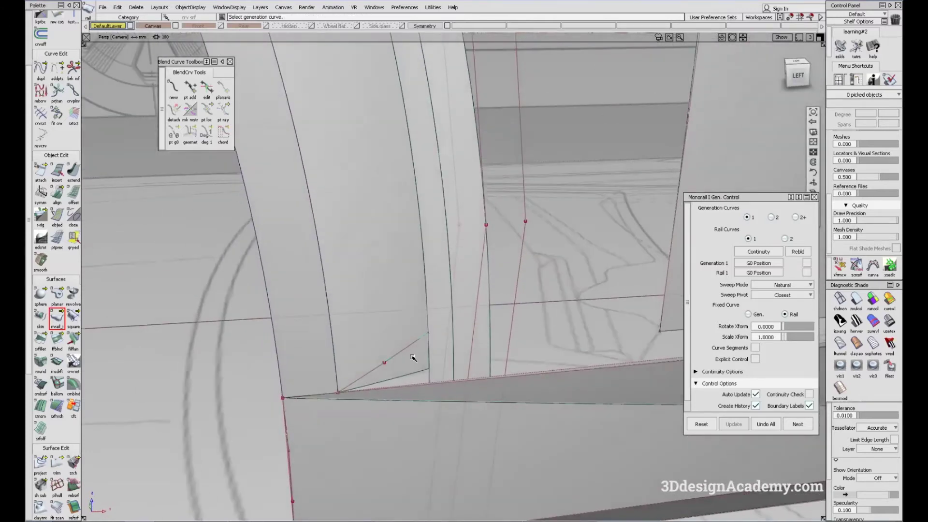
left_click(510, 378)
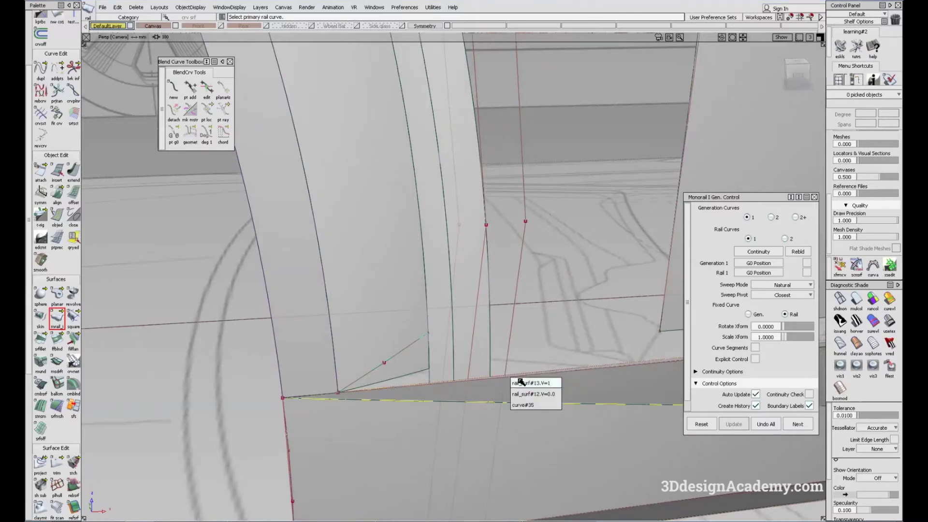
left_click(523, 405)
left_click_drag(524, 405, 513, 369, "alt+shift")
key("ctrl+z")
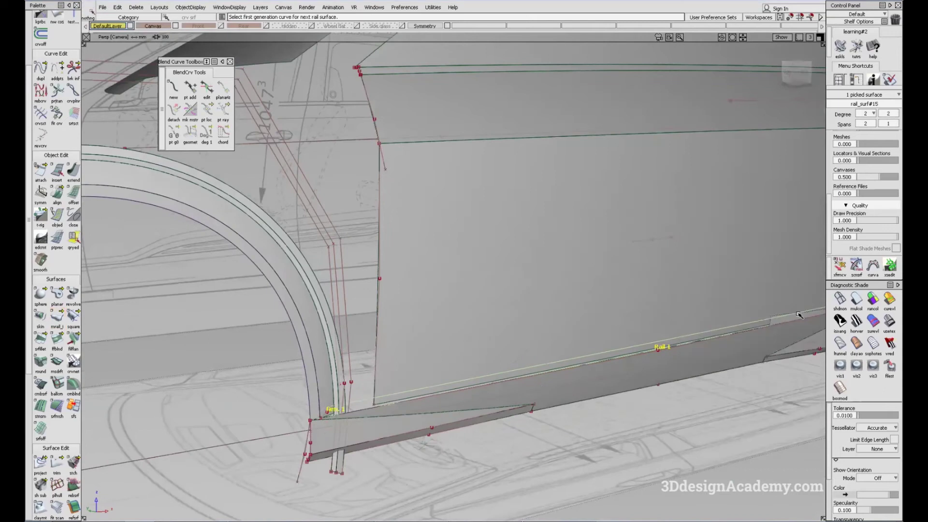
Examine the new sill surface shaded in perspective where it runs from the wheel arch flare along the door.
left_click(856, 299)
middle_click_drag(522, 381, 364, 311, "alt+shift")
left_click_drag(363, 312, 456, 357, "alt+shift")
right_click_drag(460, 358, 419, 323, "ctrl+shift")
right_click_drag(435, 329, 401, 346, "alt+shift")
left_click_drag(401, 346, 359, 352, "alt+shift")
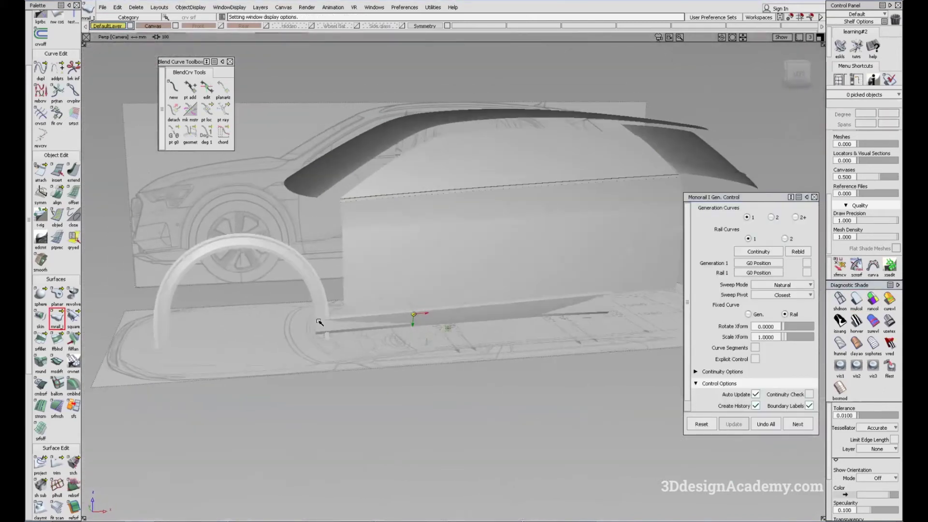
left_click(319, 321, "alt+shift")
right_click_drag(320, 321, 375, 309, "alt+shift")
left_click_drag(375, 309, 385, 357, "alt+shift")
left_click_drag(357, 393, 485, 367, "ctrl+shift")
right_click_drag(485, 367, 459, 339, "ctrl+shift")
mouse_move(479, 346)
left_mouse_down("alt+shift")
mouse_move(519, 331)
mouse_move(430, 369)
mouse_move(373, 422)
mouse_move(518, 323)
mouse_move(394, 303)
mouse_move(234, 385)
mouse_move(419, 373)
mouse_move(330, 311)
mouse_move(384, 313)
left_mouse_up("alt+shift")
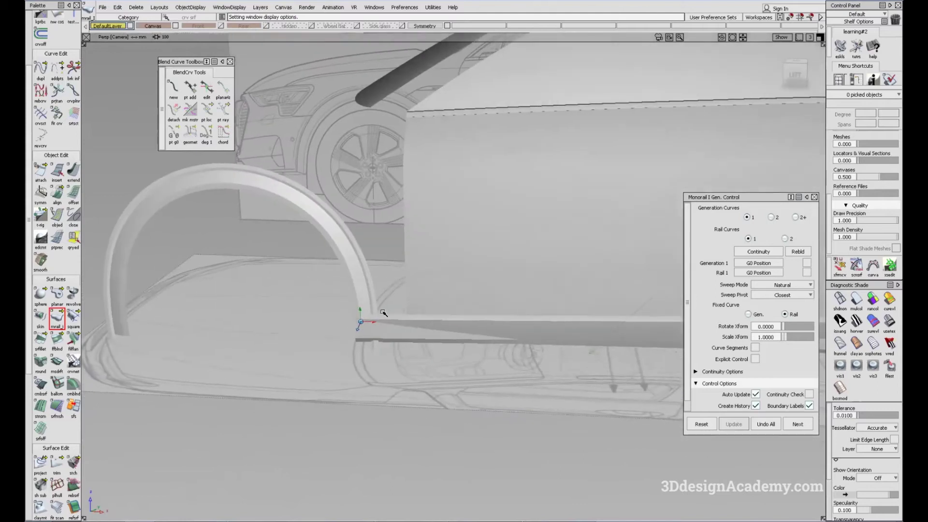
Extend the fitted curve's upper end along the trim line past the flare's outer edge in the left view.
key("F6")
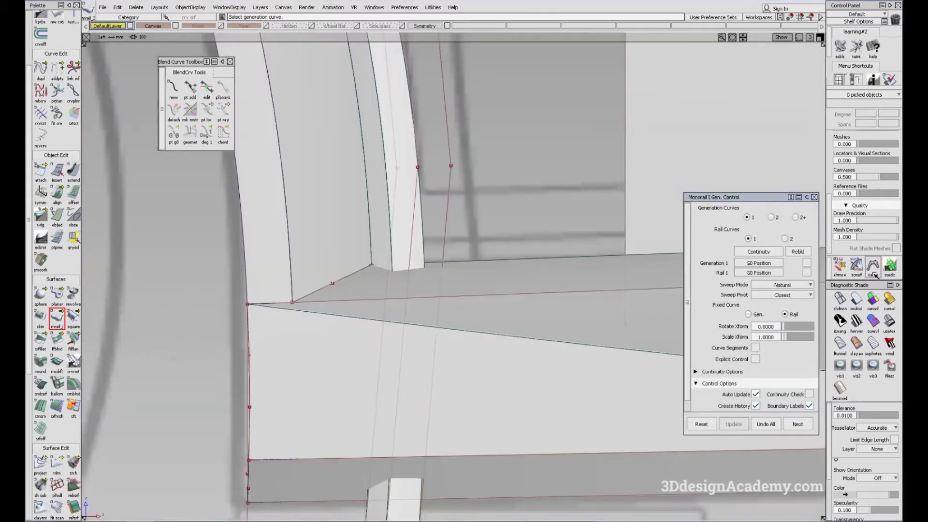
left_click(844, 295)
right_click_drag(575, 270, 433, 263, "alt+shift")
mouse_move(433, 263)
middle_mouse_down("alt+shift")
mouse_move(359, 218)
mouse_move(427, 253)
mouse_move(456, 250)
middle_mouse_up("alt+shift")
right_click_drag(321, 262, 365, 305, "alt+shift")
left_click_drag(316, 235, 249, 197, "ctrl+shift")
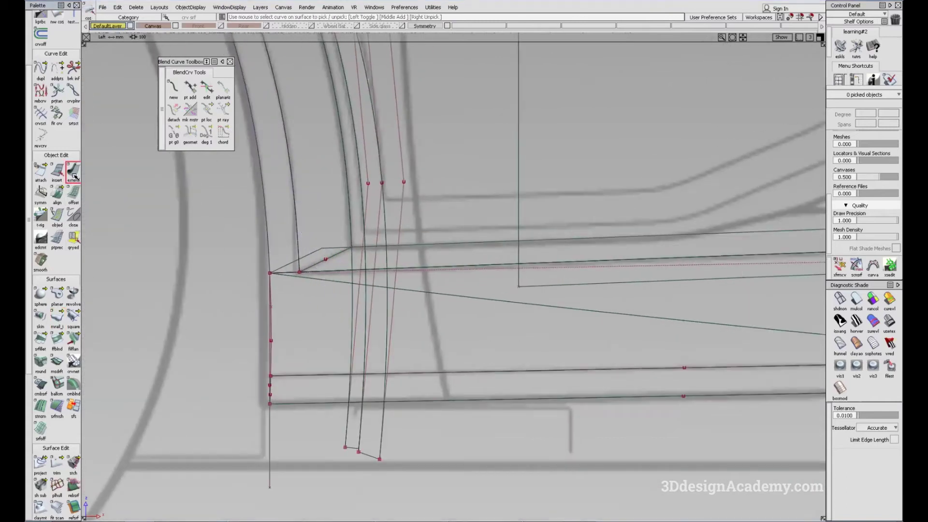
left_click(341, 253)
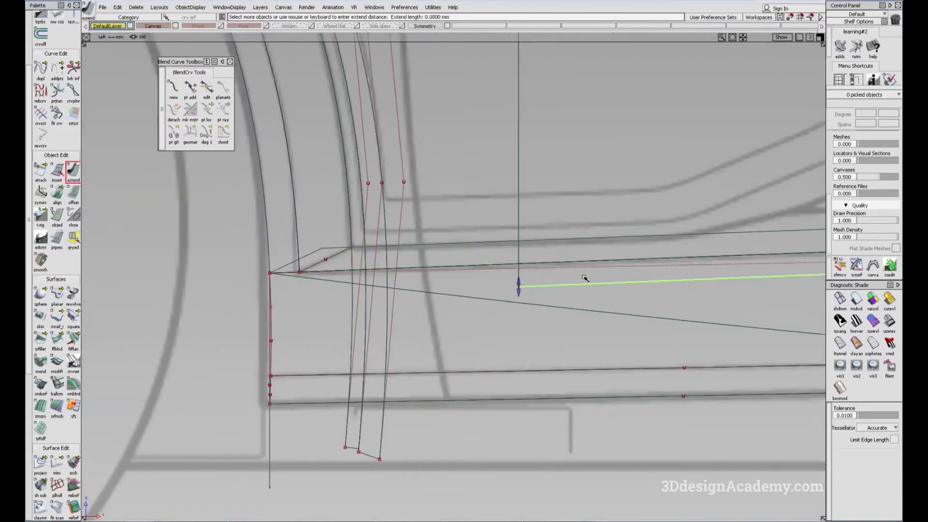
left_click(387, 266)
left_click(505, 294)
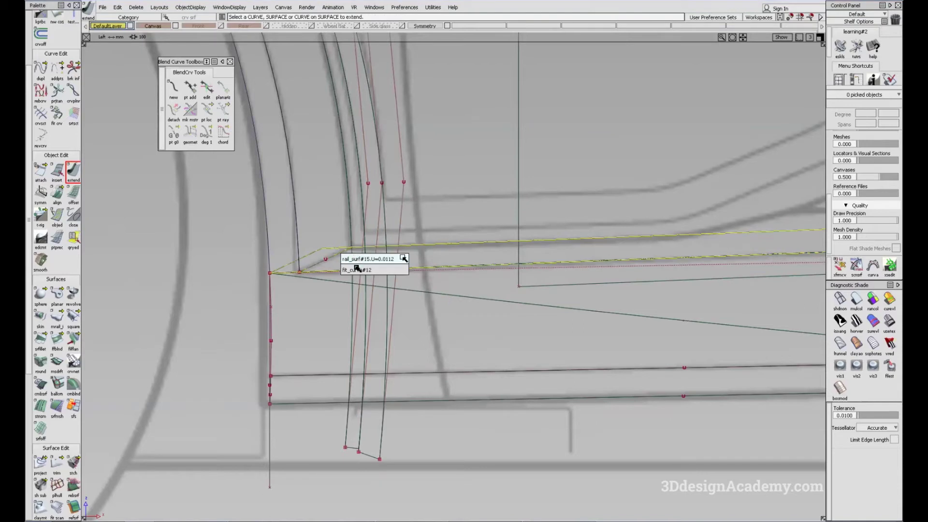
left_click_drag(532, 325, 482, 347)
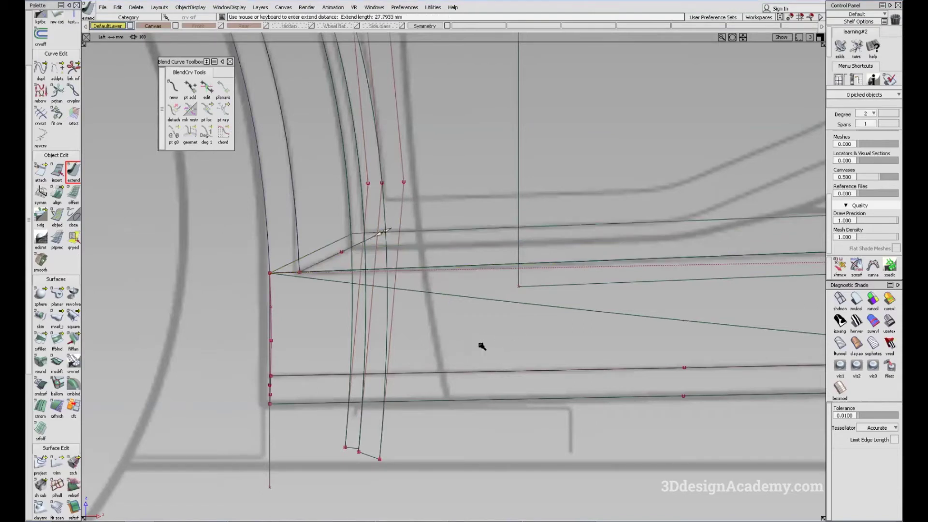
left_click_drag(378, 315, 135, 321)
Examine the widened sill surface against the blueprint near the rear wheel and at the front flare in perspective.
middle_click_drag(754, 232, 183, 276, "alt+shift")
right_click_drag(511, 265, 523, 272, "alt+shift")
mouse_move(516, 300)
left_mouse_down()
mouse_move(497, 302)
mouse_move(508, 303)
left_mouse_up()
middle_click_drag(509, 304, 416, 276, "alt+shift")
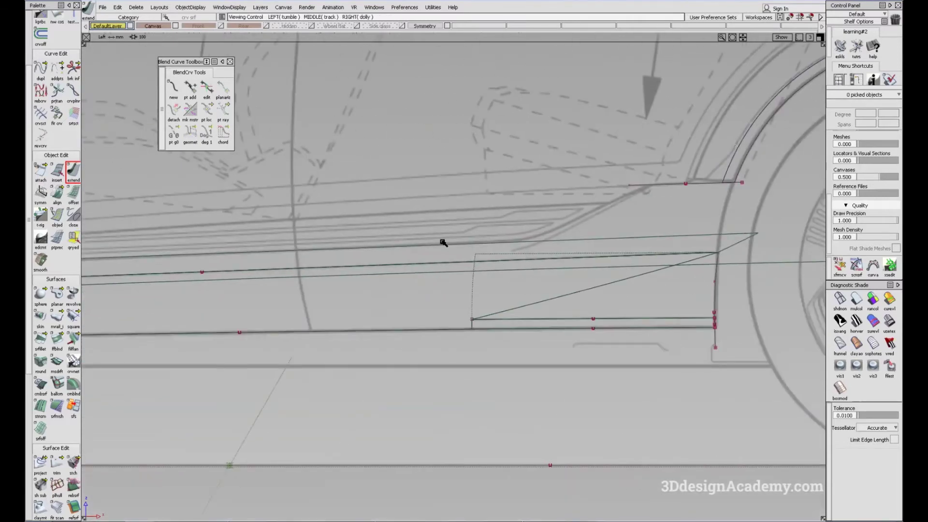
middle_click_drag(444, 242, 621, 352, "alt+shift")
key("F8")
left_click(857, 301)
mouse_move(522, 286)
left_mouse_down("alt+shift")
mouse_move(519, 341)
mouse_move(150, 271)
mouse_move(158, 263)
mouse_move(441, 267)
mouse_move(512, 309)
mouse_move(502, 302)
left_mouse_up("alt+shift")
right_click_drag(365, 316, 390, 281, "alt+shift")
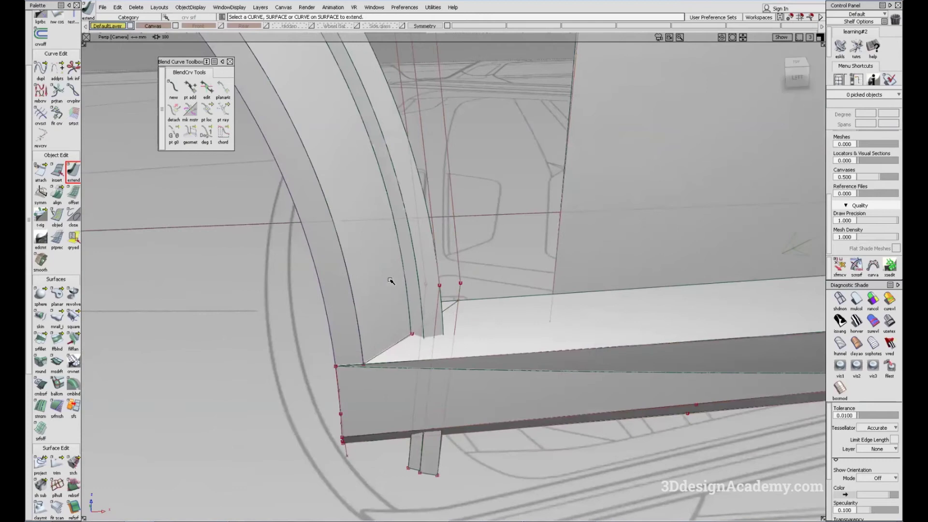
Adjust the generation curve of the sill surface slightly at the flare with the curve stretch handles.
left_click(410, 315)
mouse_move(423, 290)
left_mouse_down("alt+shift")
mouse_move(497, 327)
mouse_move(445, 308)
mouse_move(417, 270)
mouse_move(341, 224)
mouse_move(422, 267)
mouse_move(505, 257)
left_mouse_up("alt+shift")
left_click(439, 283)
middle_click_drag(504, 254, 501, 252)
left_click_drag(482, 303, 460, 290, "alt+shift")
scroll(68, 119, "up", 3)
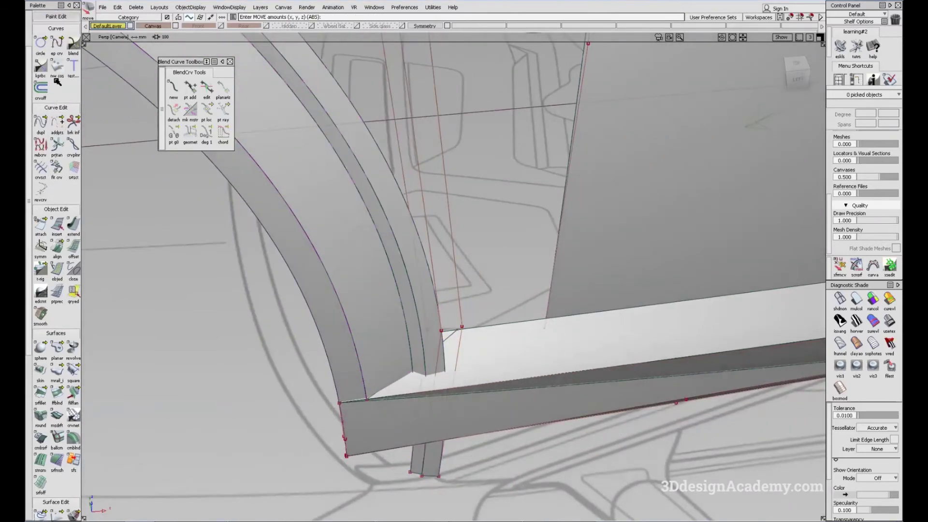
left_click_drag(55, 125, 109, 125)
left_click_drag(447, 323, 454, 337, "alt+shift")
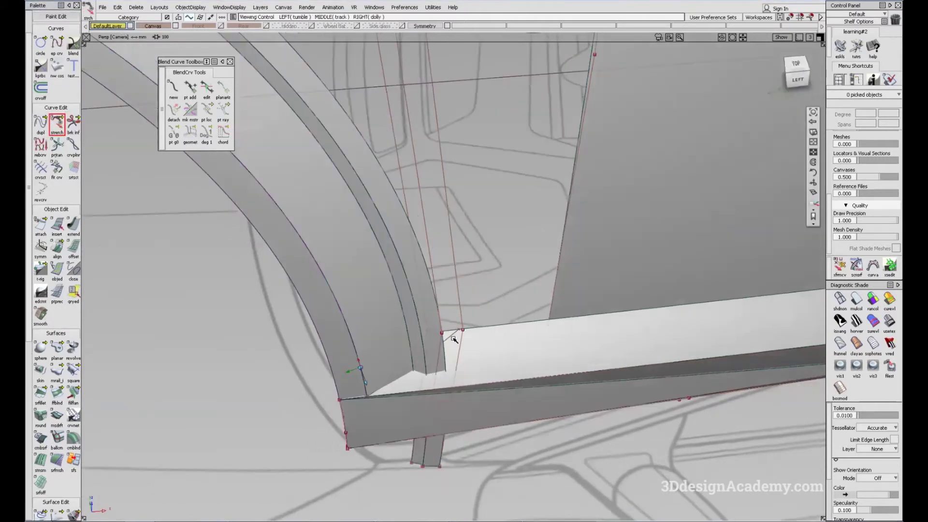
left_click(457, 334)
left_click_drag(487, 297, 487, 298)
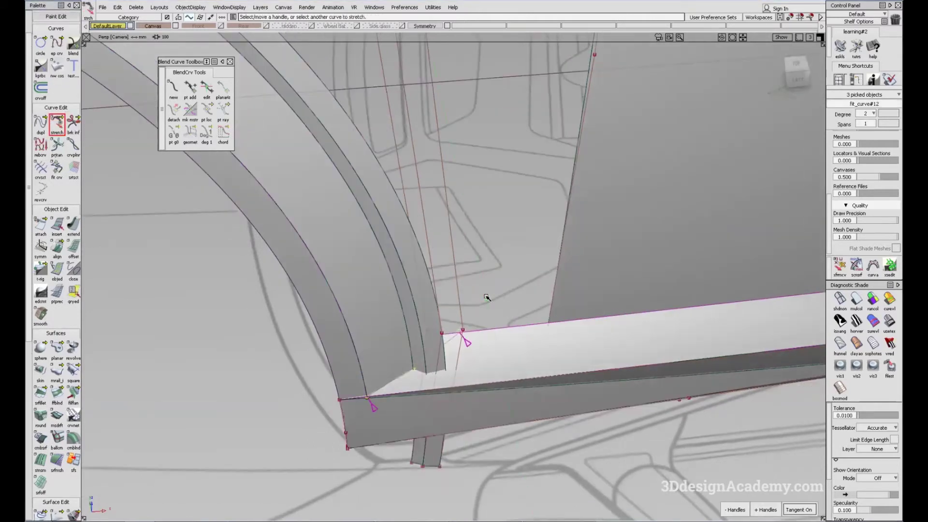
middle_click_drag(487, 297, 488, 298)
Check the shaded sill surface from the side and compare it with the sill trim in the reference photo.
left_click_drag(359, 368, 242, 302, "alt+shift")
left_click_drag(440, 334, 456, 348)
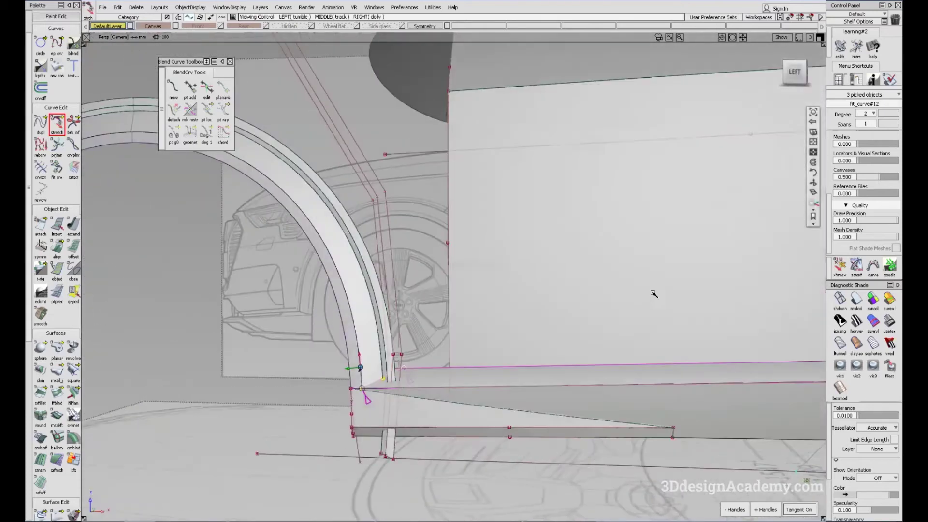
left_click_drag(655, 290, 566, 420, "alt+shift")
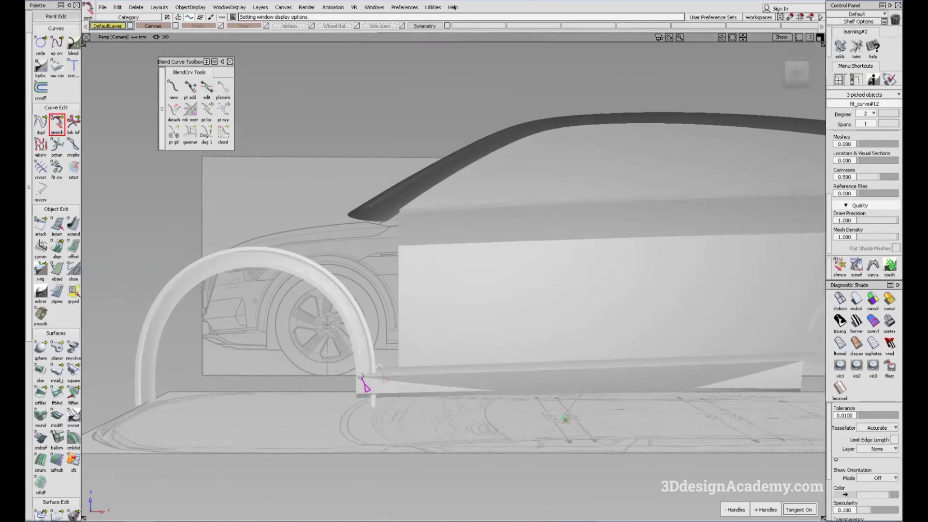
key("alt+Tab")
double_click(625, 78)
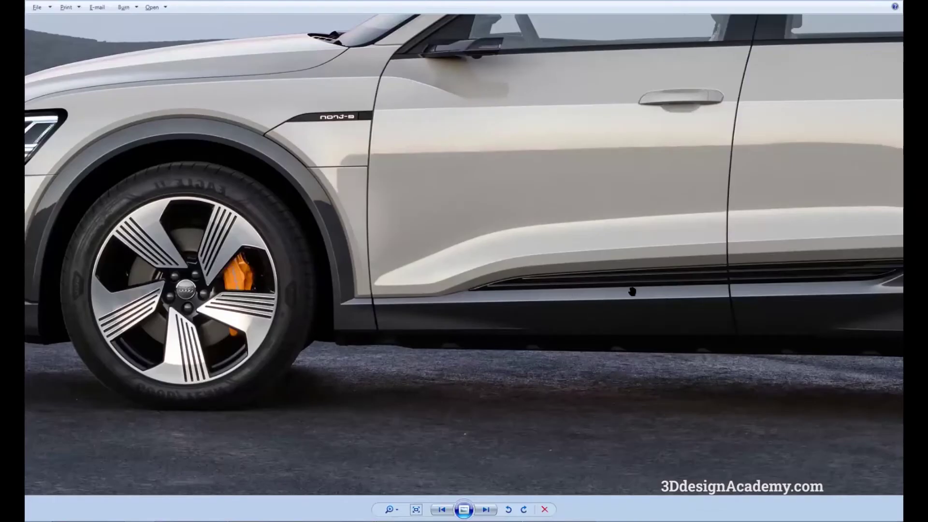
left_click_drag(630, 291, 384, 312)
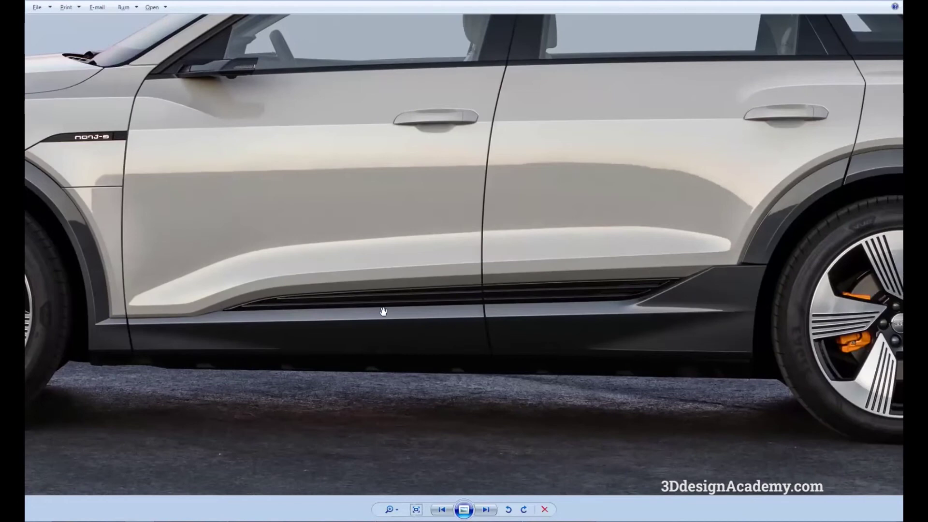
key("alt+Tab")
Pick the middle CV of the sill surface's generation curve and move it slightly in Y beside the flare's corner.
right_click_drag(365, 377, 463, 341, "alt+shift")
left_click_drag(435, 335, 409, 406, "alt+shift")
right_click_drag(370, 375, 390, 356, "alt+shift")
left_click_drag(389, 355, 368, 419, "alt+shift")
left_click_drag(360, 356, 414, 358, "ctrl+shift")
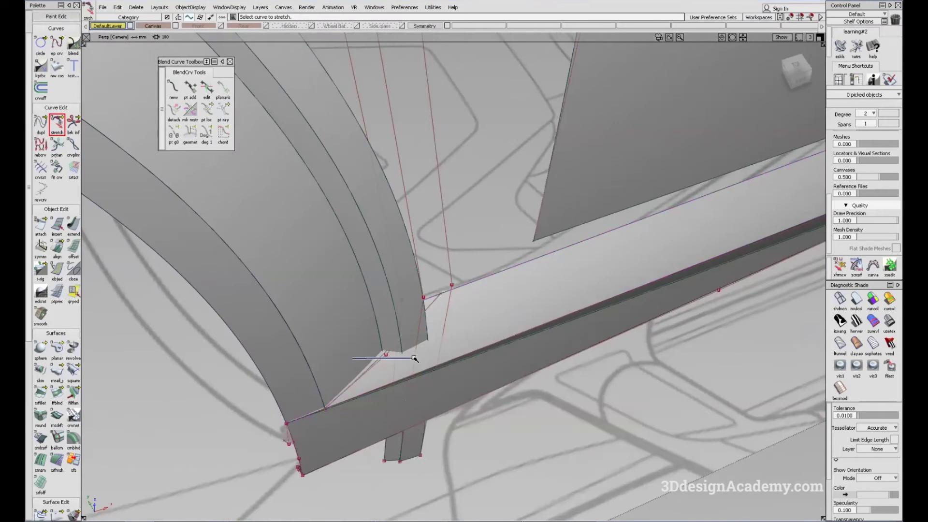
right_click_drag(362, 376, 423, 342, "alt+shift")
left_click_drag(294, 408, 443, 312, "alt+shift")
left_click_drag(382, 322, 446, 292, "alt+shift")
left_click(485, 309)
left_click_drag(477, 348, 417, 343, "alt+shift")
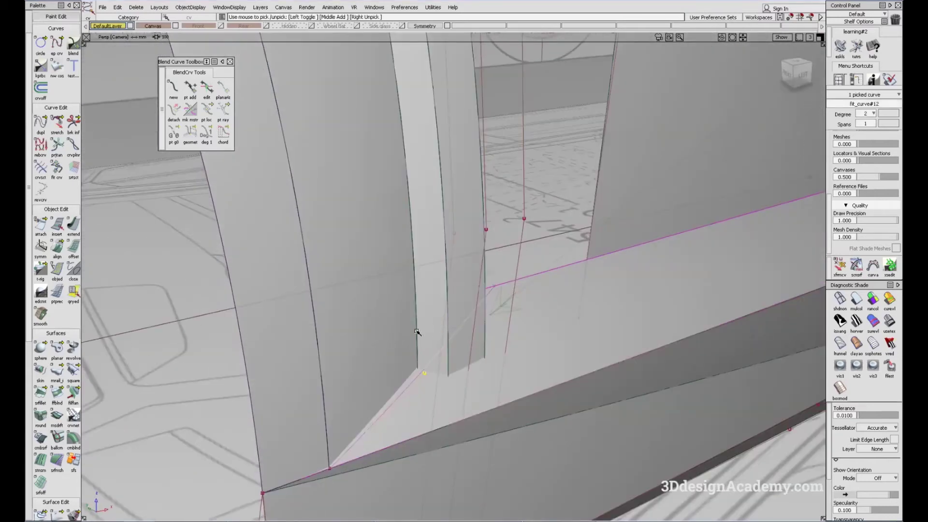
left_click_drag(311, 302, 563, 402, "alt+shift")
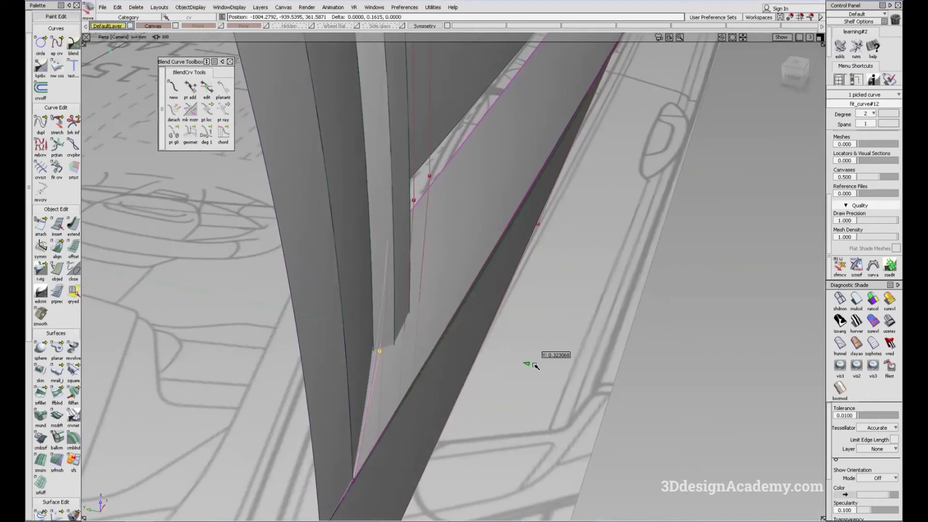
Examine the shaded junction of flare and sill surface in perspective and compare it with the reference photo.
key("alt+t")
right_click_drag(570, 354, 524, 351, "alt+shift")
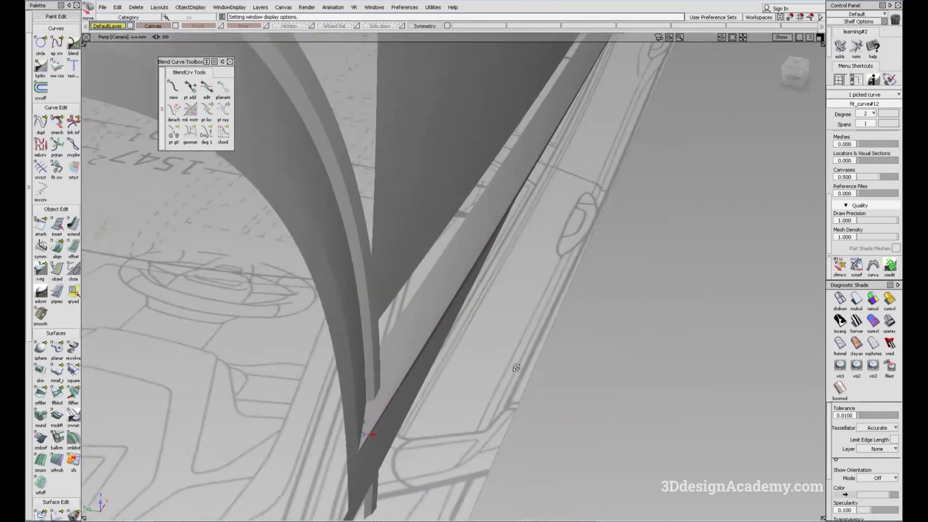
left_click_drag(524, 350, 588, 358, "alt+shift")
right_click_drag(589, 358, 483, 360, "alt+shift")
left_click_drag(483, 361, 522, 429, "alt+shift")
middle_click_drag(522, 429, 527, 407, "alt+shift")
left_click_drag(555, 399, 572, 381, "alt+shift")
key("alt+Tab")
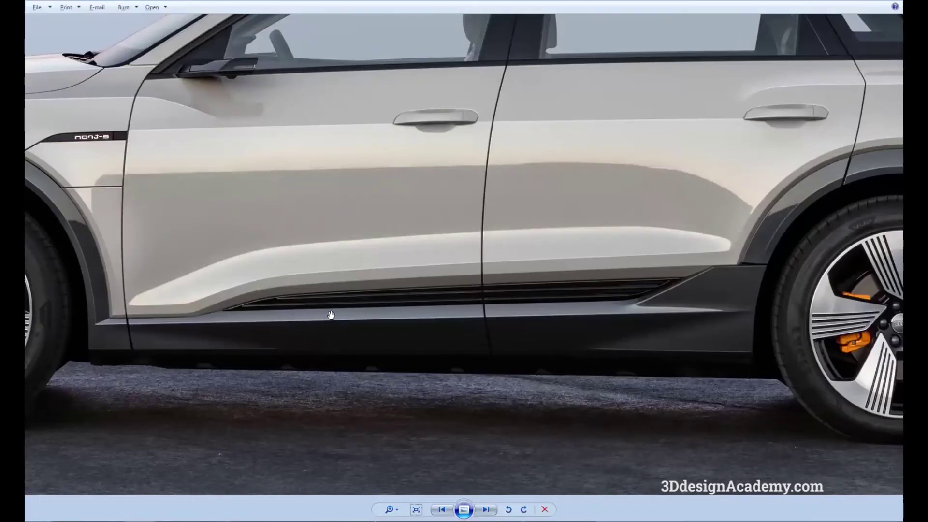
key("alt+Tab")
left_click_drag(387, 348, 446, 450, "alt+shift")
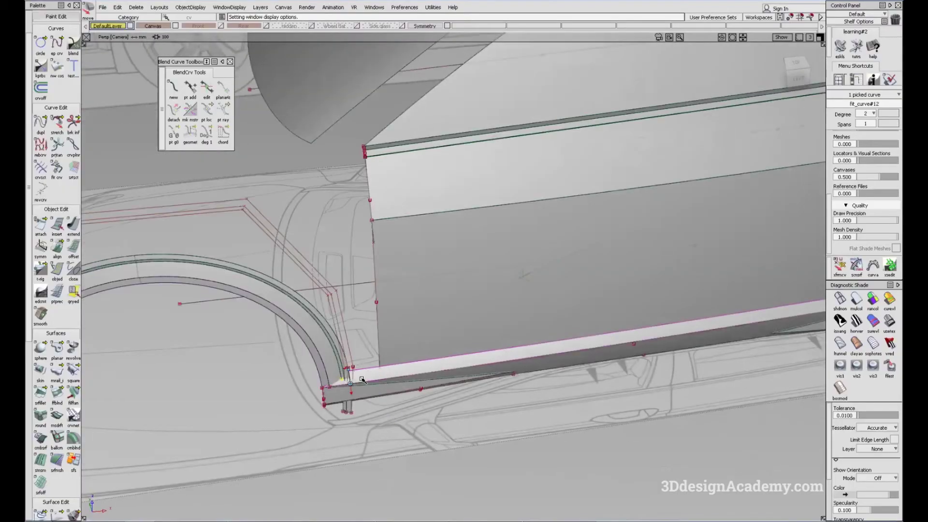
right_click_drag(363, 379, 500, 400, "alt+shift")
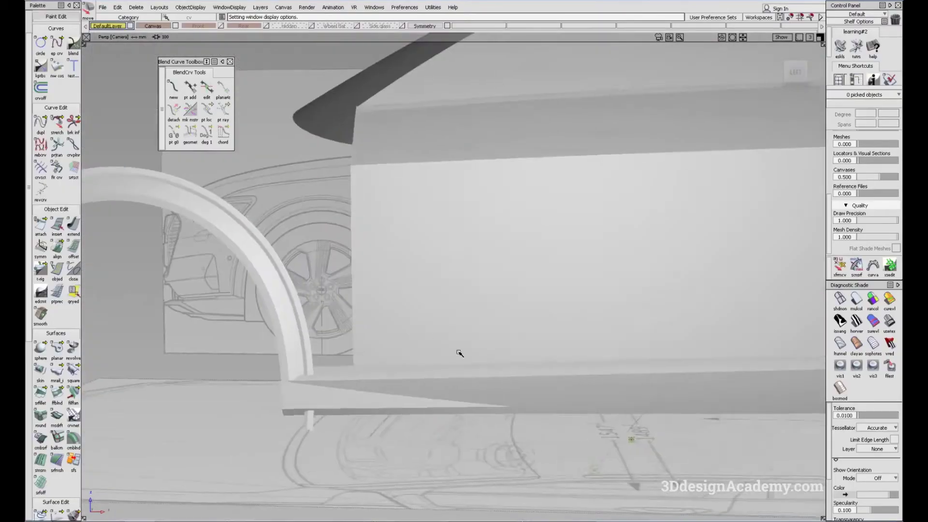
Inspect the shaded junction of front flare and sill surface from several angles and compare it with the reference photo.
mouse_move(460, 355)
right_mouse_down("alt+shift")
mouse_move(470, 378)
mouse_move(458, 354)
right_mouse_up("alt+shift")
left_click_drag(458, 354, 547, 328, "alt+shift")
middle_click_drag(546, 328, 558, 310, "alt+shift")
left_click_drag(559, 310, 488, 338, "alt+shift")
key("alt+Tab")
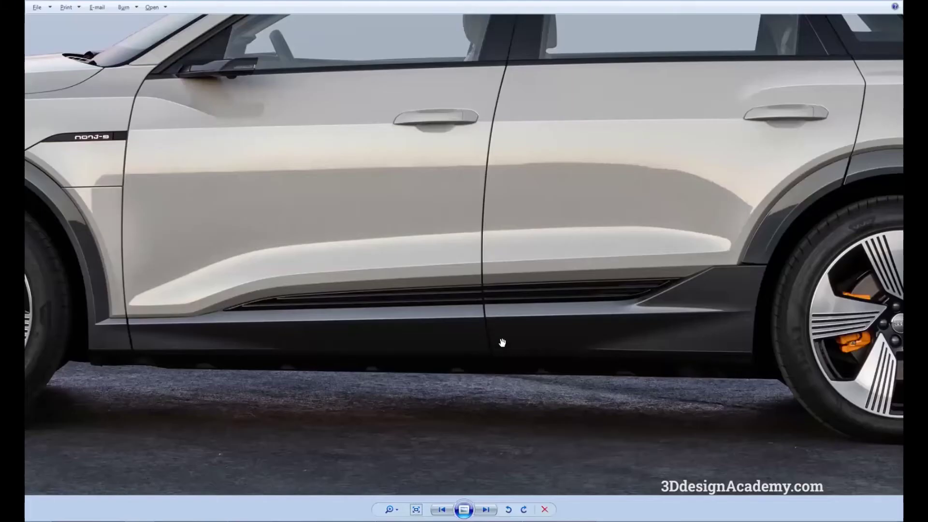
key("alt+Tab")
Select the sill surface's generation curve at the front flare's lower corner with the stretch tool.
left_click_drag(287, 349, 251, 372, "alt+shift")
right_click_drag(251, 372, 321, 363, "alt+shift")
left_click(57, 121)
mouse_move(393, 350)
left_mouse_down("alt+shift")
mouse_move(377, 359)
mouse_move(395, 351)
left_mouse_up("alt+shift")
left_click(345, 360)
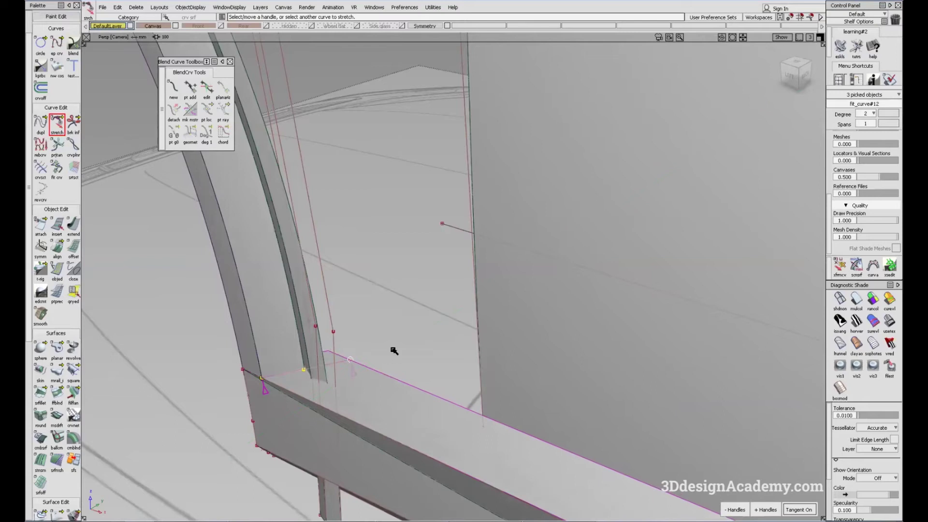
Review the shaded sill surface along the doors from the side and compare its transition at the flare with the photo.
right_click_drag(394, 352, 532, 352, "alt+shift")
left_click_drag(532, 352, 617, 393, "alt+shift")
right_click_drag(617, 394, 596, 366, "ctrl+shift")
left_click_drag(596, 367, 502, 350, "alt+shift")
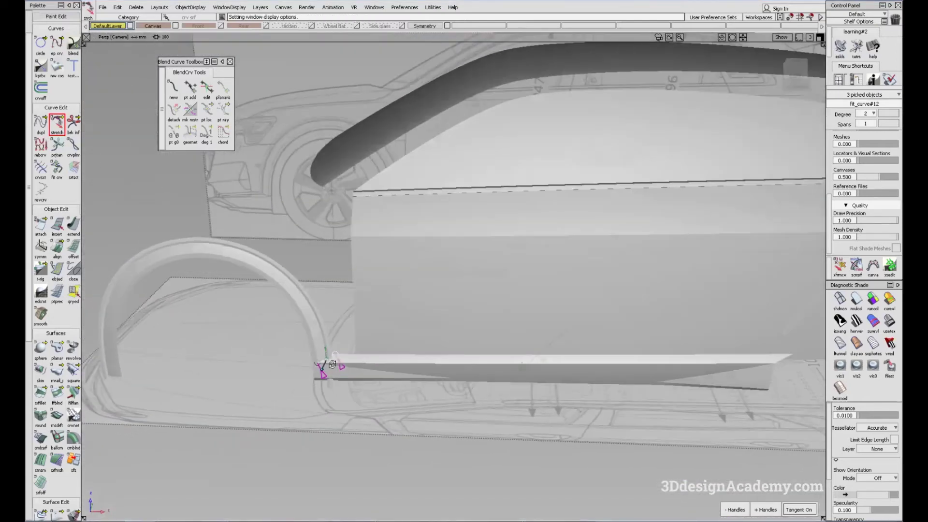
right_click_drag(503, 350, 416, 330, "alt+shift")
left_click_drag(416, 329, 546, 355, "alt+shift")
key("alt+Tab")
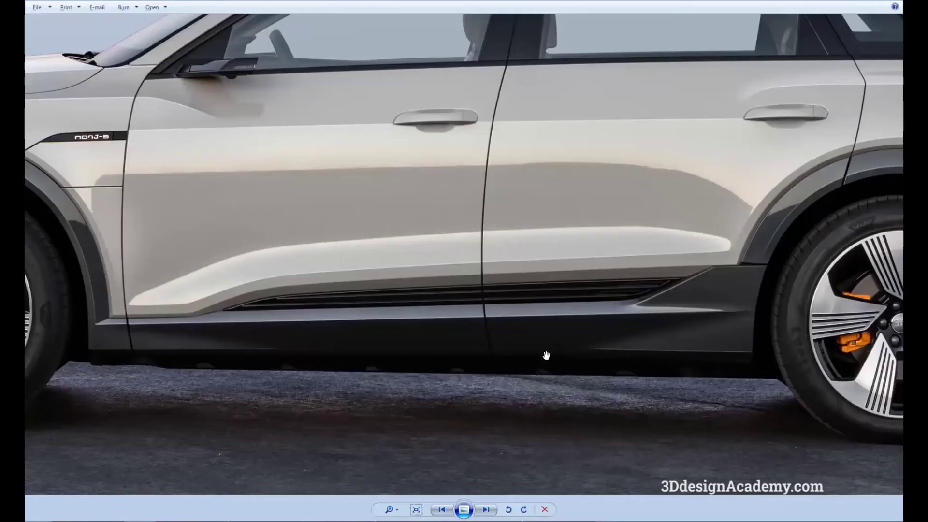
key("alt+Tab")
Examine the sill curves against the side-view blueprint from the front flare to the rear flare.
left_click_drag(534, 325, 434, 406, "alt+shift")
right_click_drag(315, 356, 425, 356, "alt+shift")
left_click_drag(425, 356, 394, 410, "ctrl+shift")
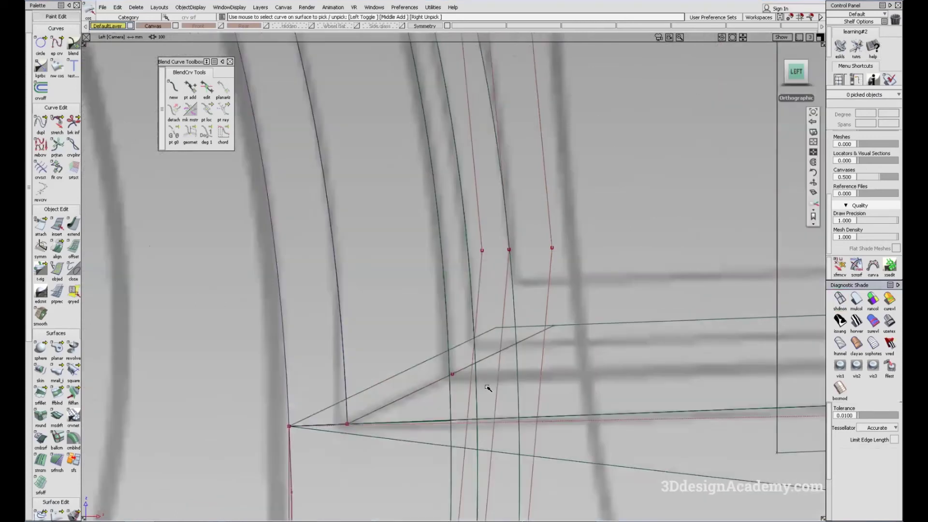
middle_click_drag(487, 388, 403, 358, "alt+shift")
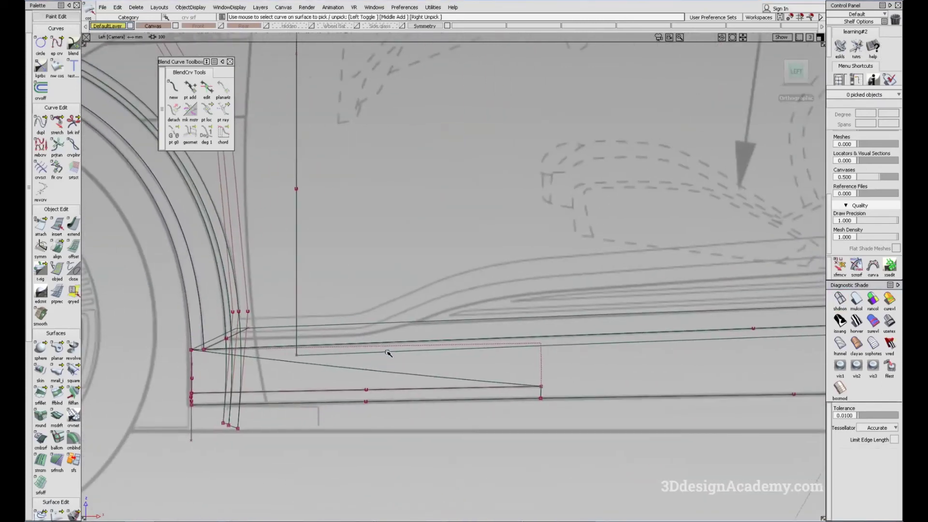
left_click(383, 342)
right_click_drag(490, 344, 425, 377, "alt+shift")
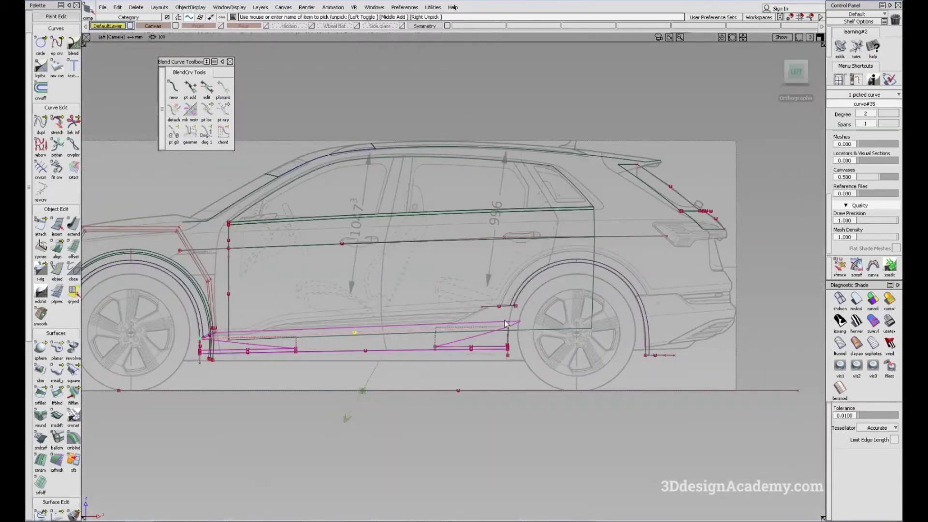
Pick the rear wheel arch flare surface in perspective and untrim it to its full length.
key("F8")
left_click_drag(522, 414, 528, 370, "ctrl+shift")
scroll(523, 383, "up", 5)
left_click(465, 353)
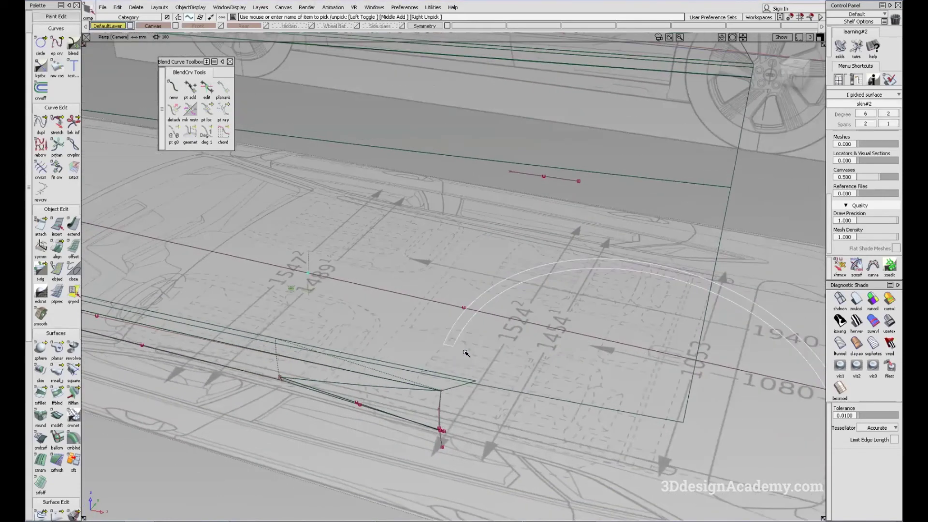
left_click_drag(453, 341, 459, 361, "alt+shift")
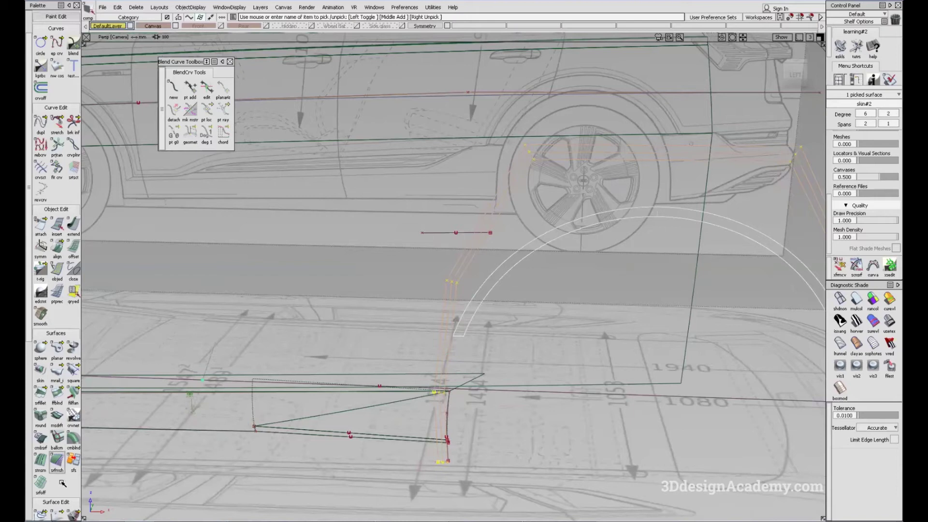
scroll(62, 483, "down", 2)
left_click(57, 498)
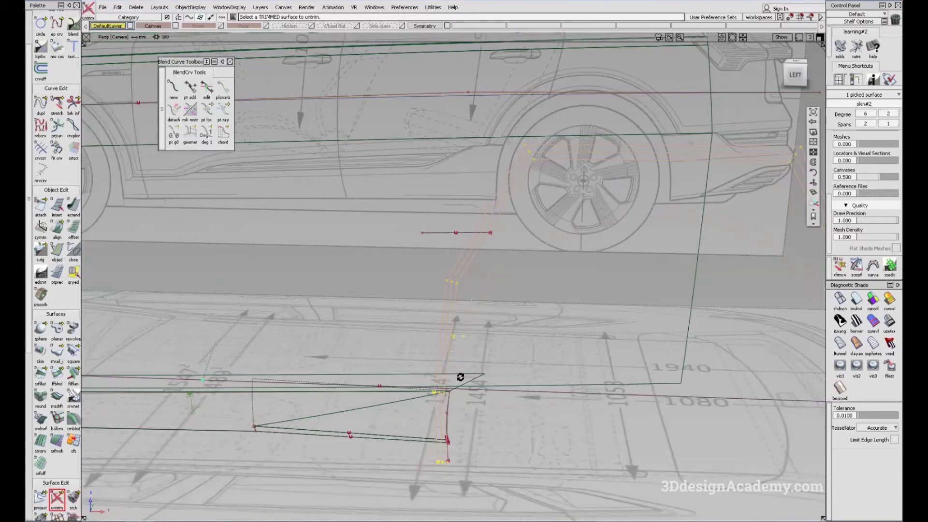
scroll(460, 377, "up", 3)
left_click(446, 389)
left_click_drag(454, 394, 379, 401, "alt+shift")
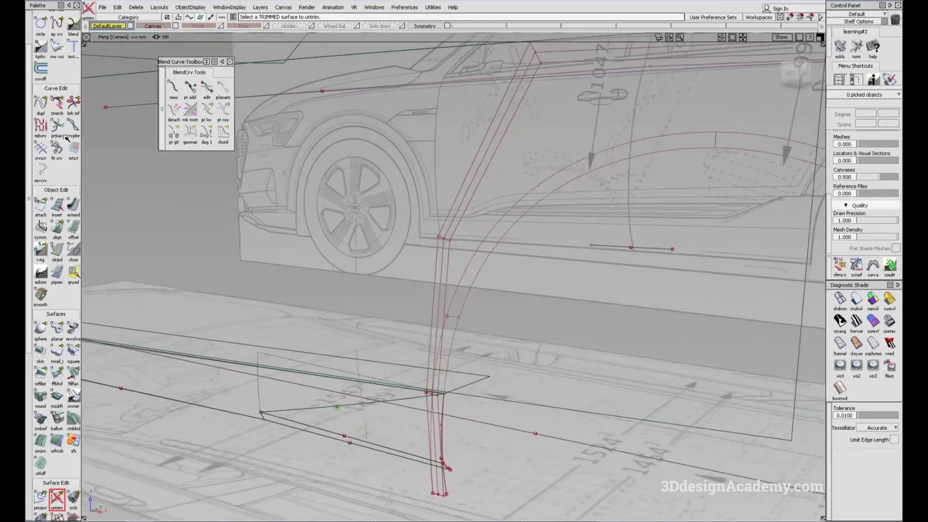
left_click(57, 149)
left_click(456, 331)
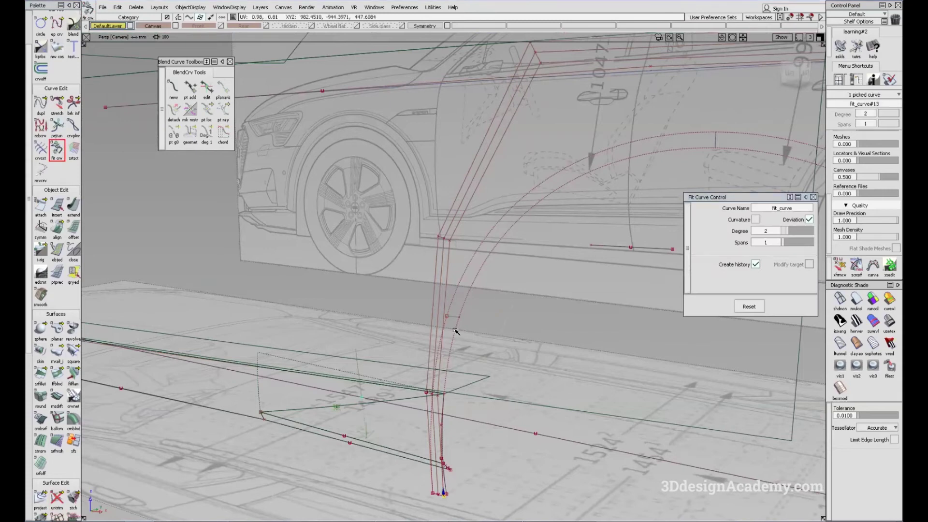
key("ctrl+z")
Turn off the CV and hull display of the rear flare surface.
left_click_drag(388, 340, 575, 323, "alt+shift")
left_click_drag(476, 333, 453, 334, "ctrl+shift")
left_click(453, 334)
right_click_drag(487, 306, 419, 374, "ctrl+shift")
left_click_drag(466, 361, 437, 331, "alt+shift")
left_click(437, 331)
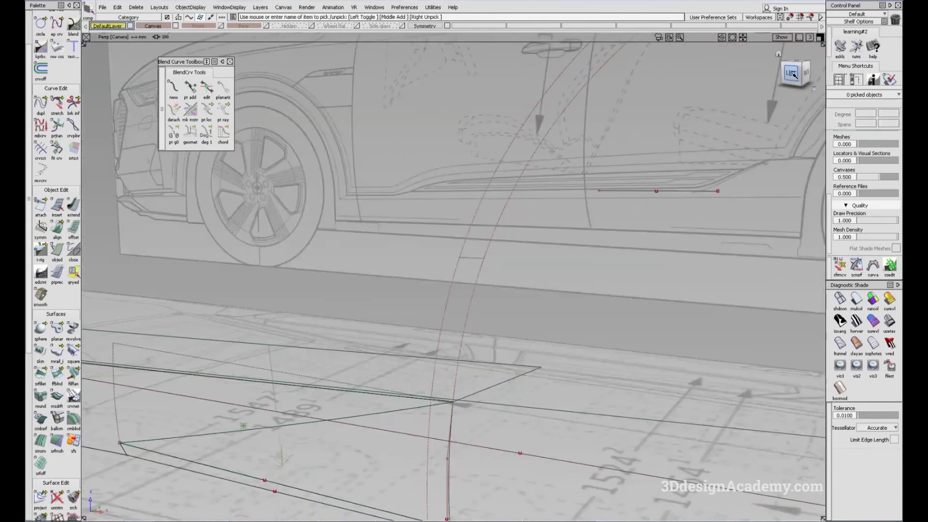
Fit a degree 3, single-span curve to the lower front portion of the rear flare's inner edge.
left_click(792, 73)
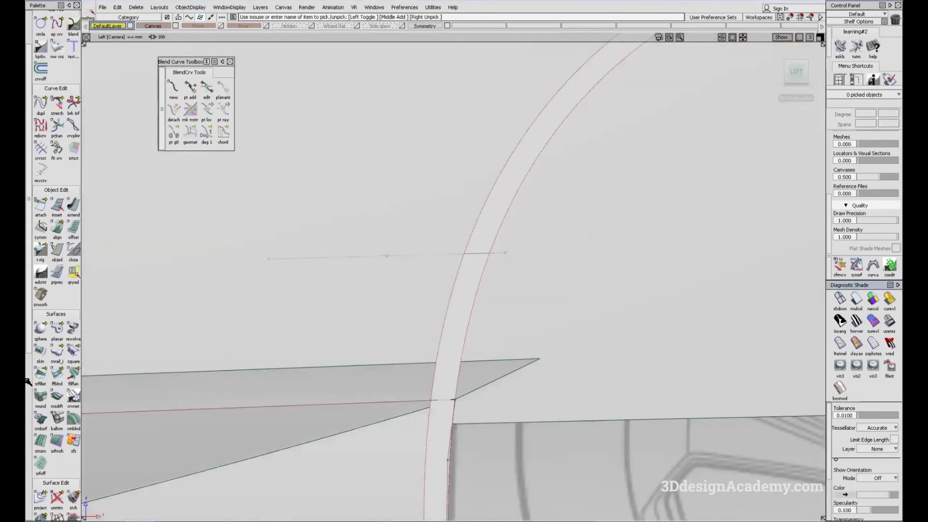
scroll(51, 435, "down", 2)
left_click(56, 95)
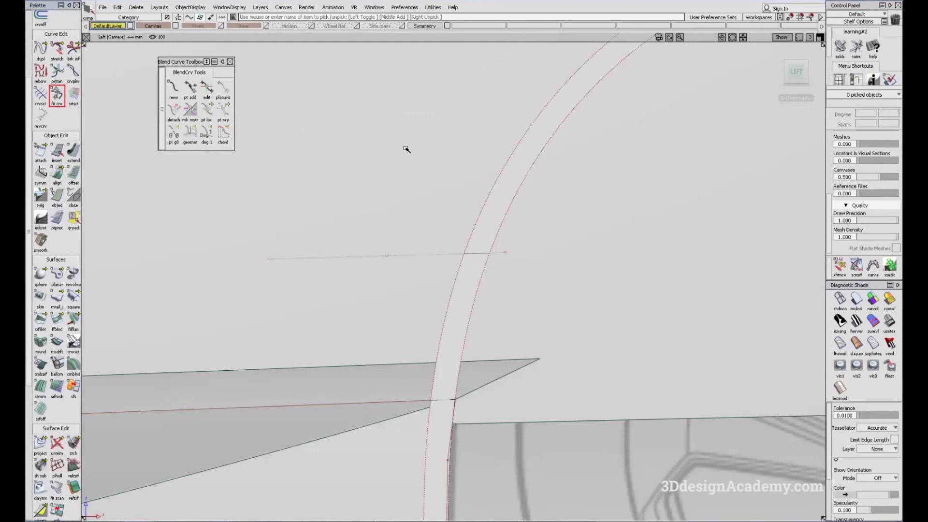
left_click(476, 292)
scroll(433, 388, "down", 5, "alt+shift")
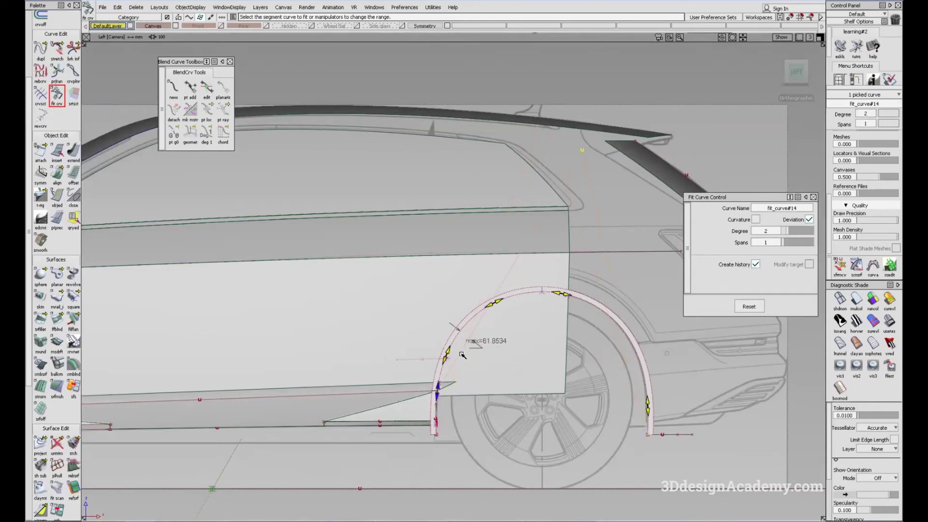
scroll(441, 358, "up", 5, "alt+shift")
left_click_drag(441, 358, 607, 300, "alt+shift")
left_click(792, 230)
Delete the construction history of the curve fitted to the rear flare's edge.
mouse_move(441, 387)
left_mouse_down("alt+shift")
mouse_move(355, 362)
mouse_move(427, 359)
mouse_move(470, 398)
left_mouse_up("alt+shift")
mouse_move(470, 398)
left_mouse_down("ctrl+shift")
mouse_move(444, 281)
mouse_move(460, 324)
mouse_move(443, 329)
mouse_move(442, 288)
mouse_move(457, 290)
left_mouse_up("ctrl+shift")
left_click(443, 329)
left_click(136, 7)
left_click(154, 32)
left_click(435, 300)
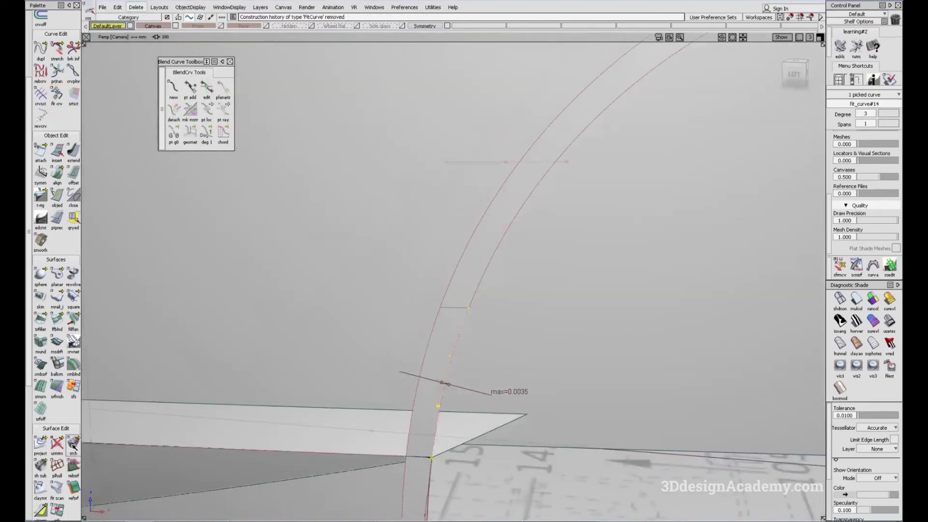
Trim away the lower front end of the rear flare surface above the sill.
left_click(56, 444)
left_click_drag(466, 284, 476, 350, "alt+shift")
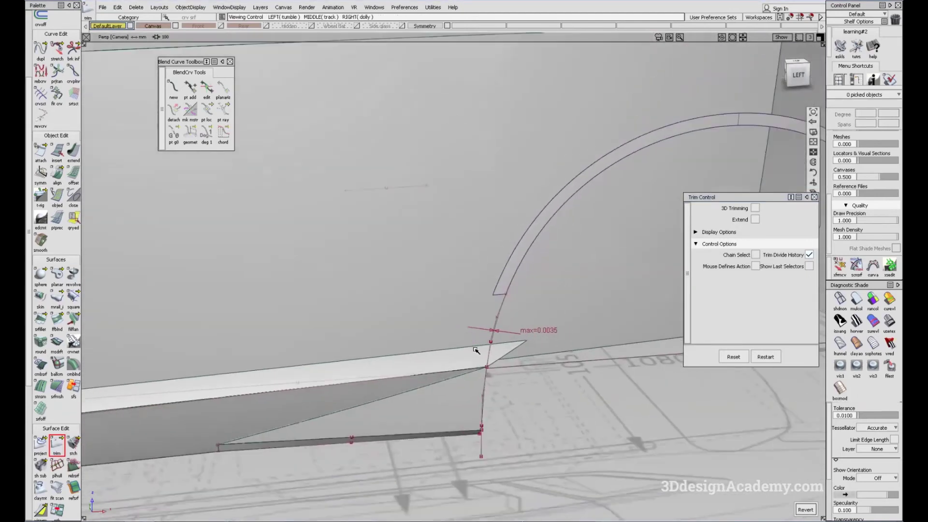
left_click(475, 365)
Inspect the shaded rear flare and sill, and compare them with the trim in front of the rear wheel in the photo.
left_click(840, 299)
mouse_move(451, 378)
left_mouse_down("alt+shift")
mouse_move(485, 342)
mouse_move(483, 317)
mouse_move(488, 358)
left_mouse_up("alt+shift")
left_click(857, 299)
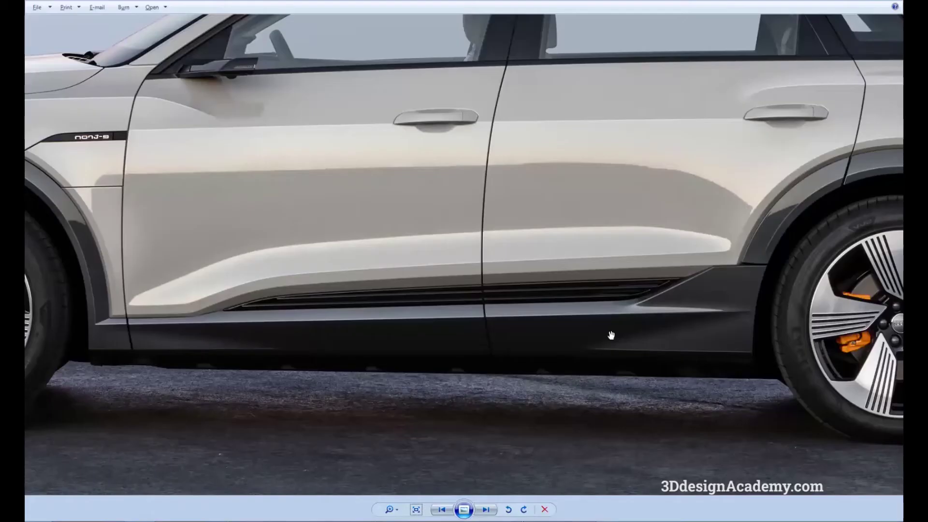
left_click_drag(701, 315, 624, 321)
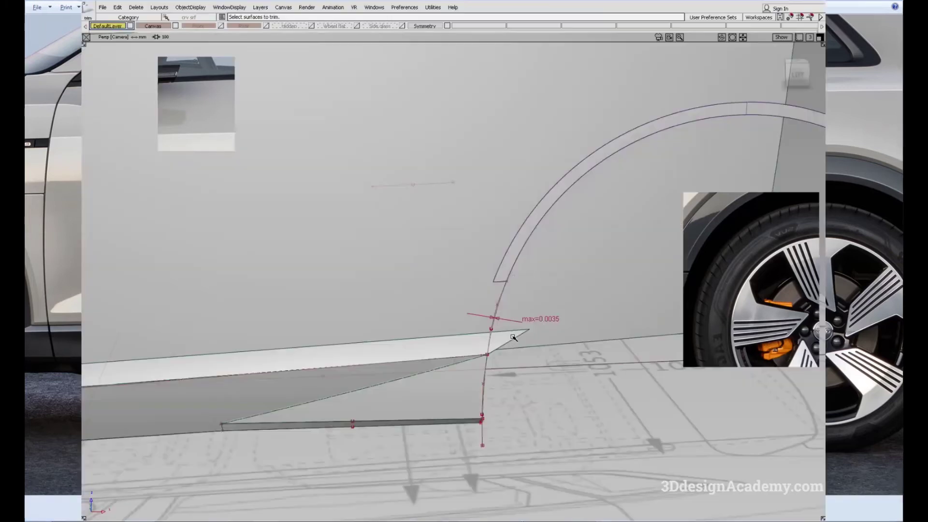
Draw an edit point curve in the left view from the rear corner of the sill forward near its upper edge.
left_click(805, 69)
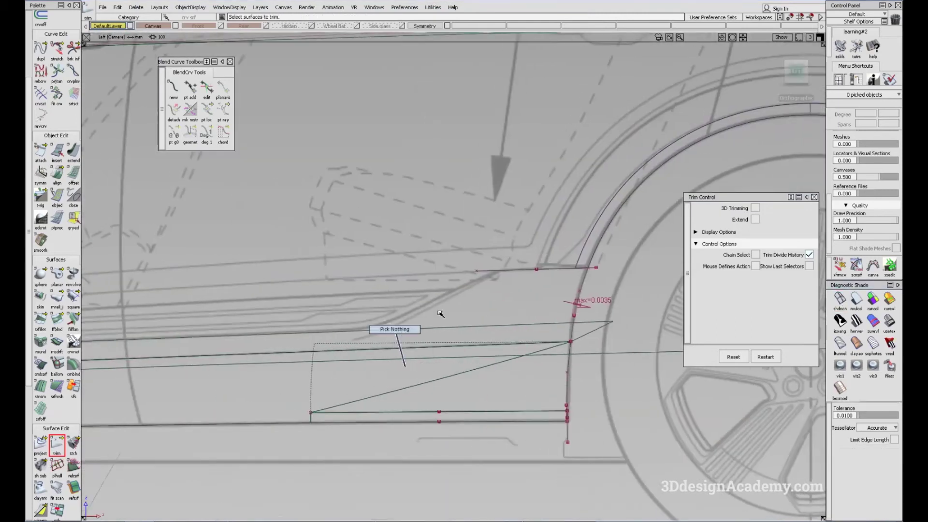
key("Escape")
scroll(56, 123, "up", 3)
scroll(56, 121, "up", 1)
left_click(57, 82)
left_click(464, 335)
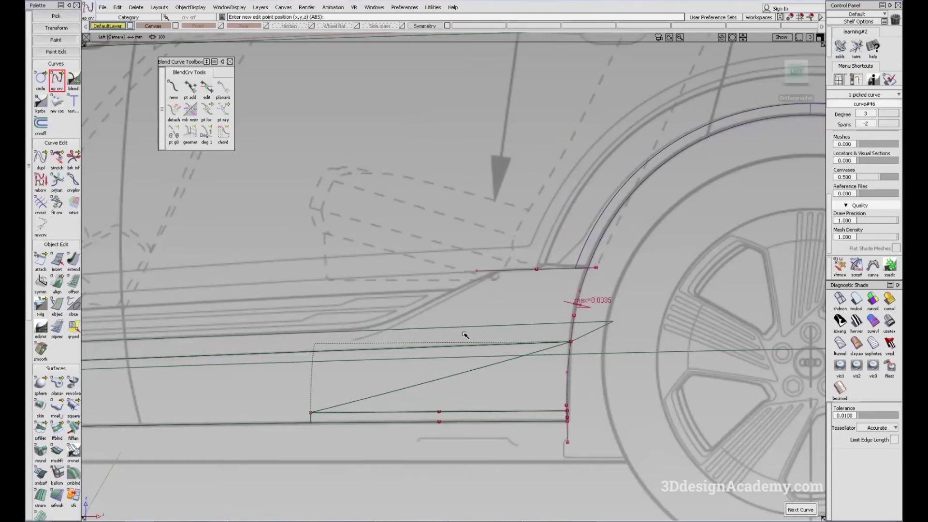
left_click_drag(376, 339, 390, 363, "ctrl+shift")
Project the new curve onto the sill surface as a curve on surface, using the view direction.
scroll(44, 425, "down", 3)
left_click(40, 463)
left_click(489, 334)
left_click_drag(474, 329, 450, 370, "ctrl+shift")
left_click(449, 346)
left_click(36, 465)
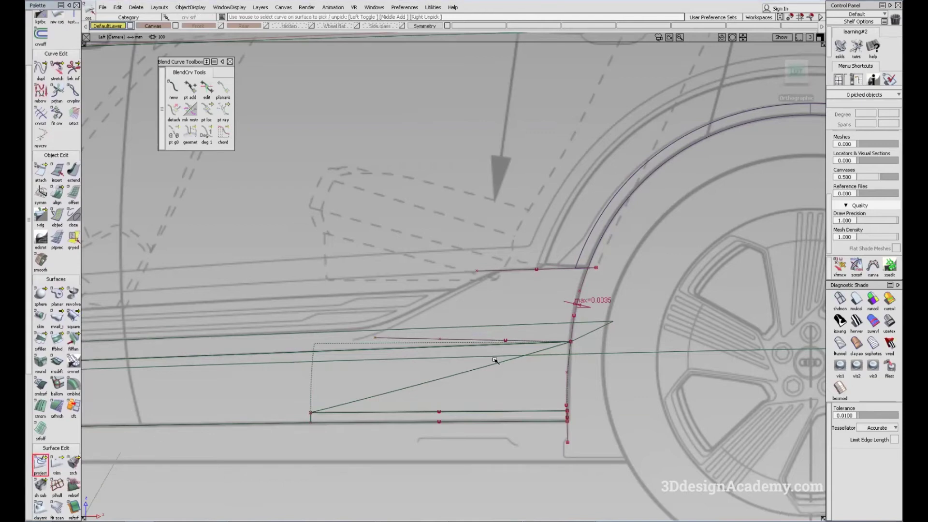
left_click(451, 338)
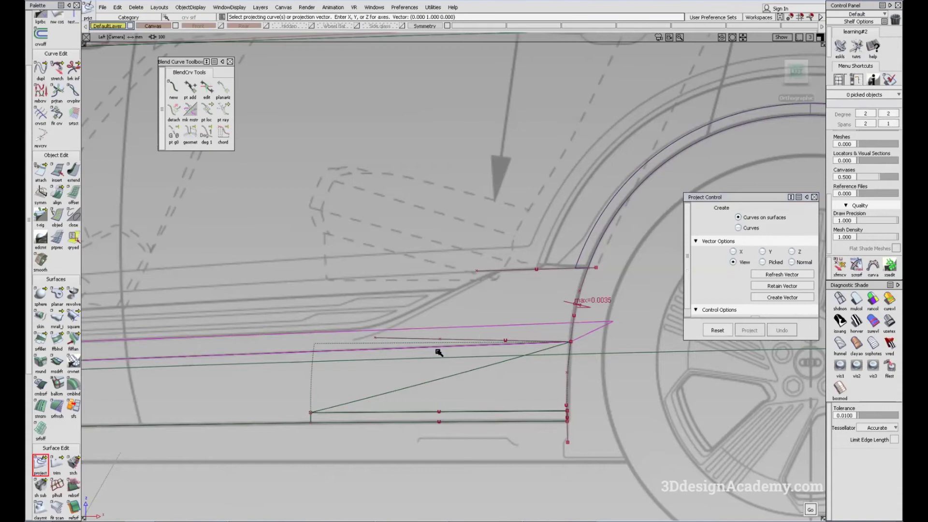
left_click(446, 340)
Adjust the front end of the new edit point curve in perspective with the stretch handles near the sill surface.
left_click(56, 70)
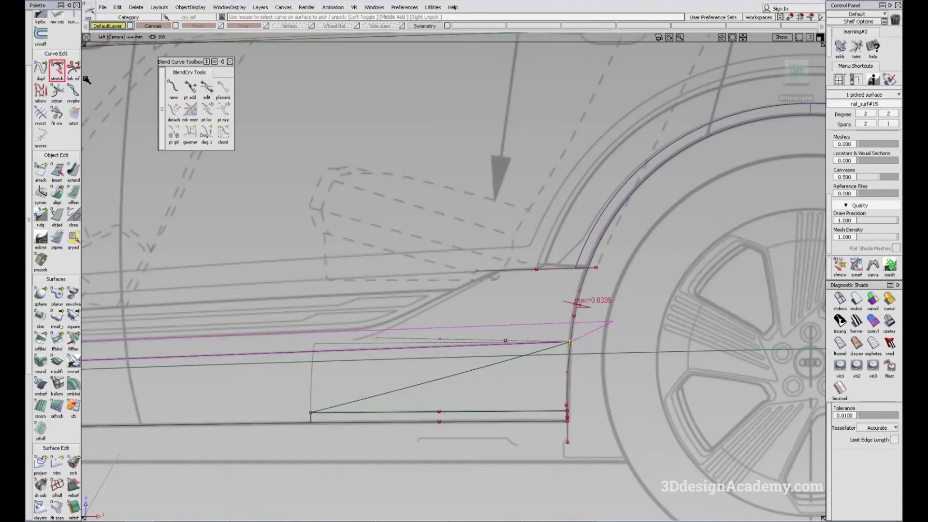
left_click_drag(356, 311, 551, 353, "alt+shift")
left_click(371, 361)
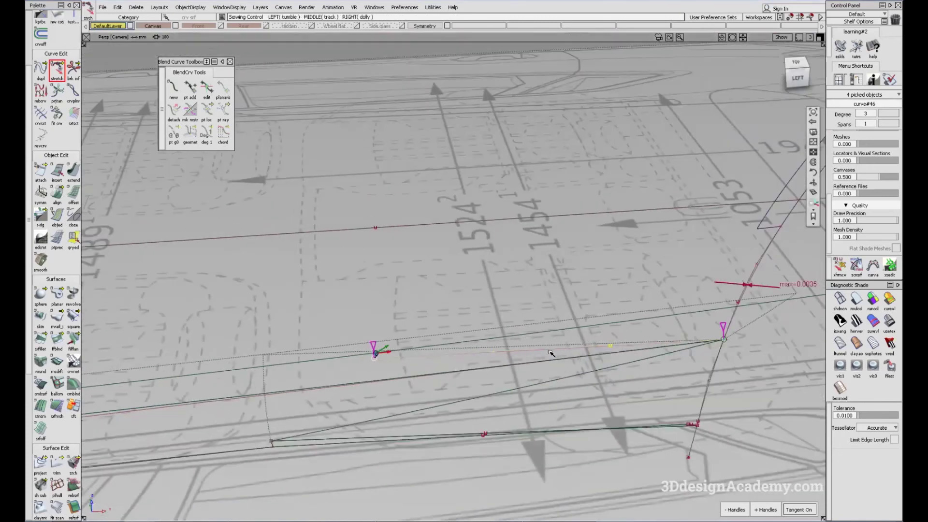
left_click_drag(609, 368, 589, 326, "ctrl+shift")
left_click_drag(592, 387, 616, 329, "alt+shift")
mouse_move(633, 399)
left_mouse_down("ctrl+shift")
mouse_move(607, 324)
mouse_move(560, 414)
mouse_move(565, 368)
mouse_move(551, 396)
left_mouse_up("ctrl+shift")
left_click_drag(550, 357, 539, 308, "ctrl+shift")
Check the stretched curve over the shaded sill surface and compare its course with the reference photo.
mouse_move(668, 302)
left_mouse_down("alt+shift")
mouse_move(615, 337)
mouse_move(467, 359)
mouse_move(503, 346)
left_mouse_up("alt+shift")
mouse_move(672, 324)
left_mouse_down("alt+shift")
mouse_move(441, 352)
mouse_move(423, 365)
left_mouse_up("alt+shift")
mouse_move(368, 374)
left_mouse_down("ctrl+shift")
mouse_move(290, 204)
mouse_move(99, 127)
left_mouse_up("ctrl+shift")
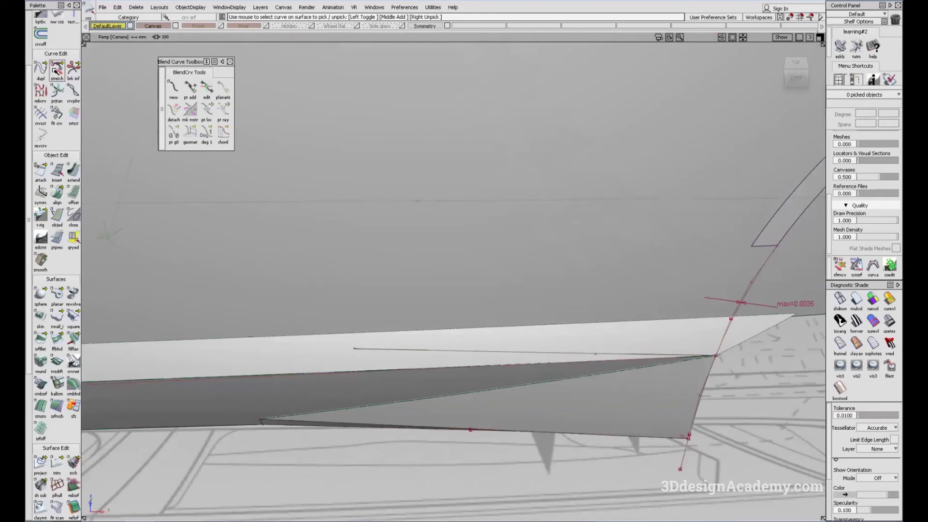
left_click(366, 348)
left_click_drag(388, 335, 459, 323, "alt+shift")
key("alt+Tab")
key("alt+Tab")
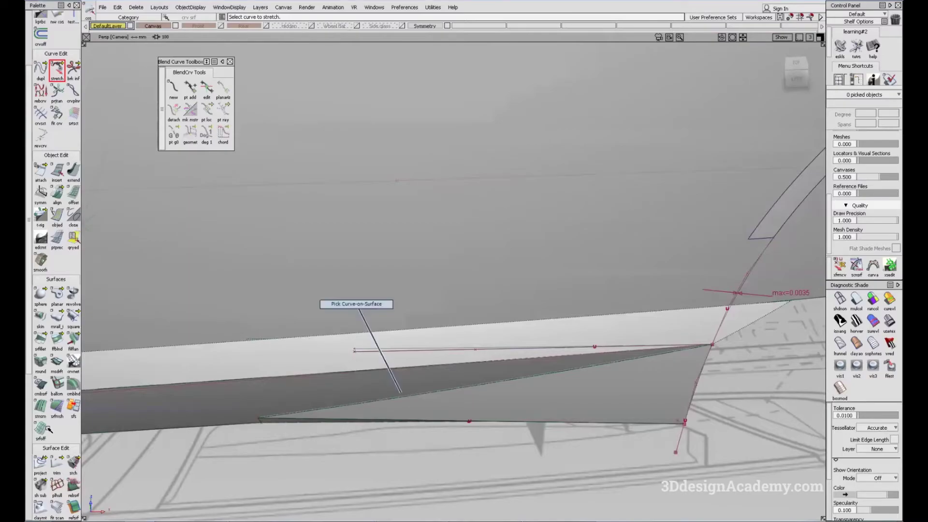
Build a monorail surface from the fitted flare-edge curve as generation curve along the new sill curve, with Rail 1 rebuilt.
left_click(386, 375)
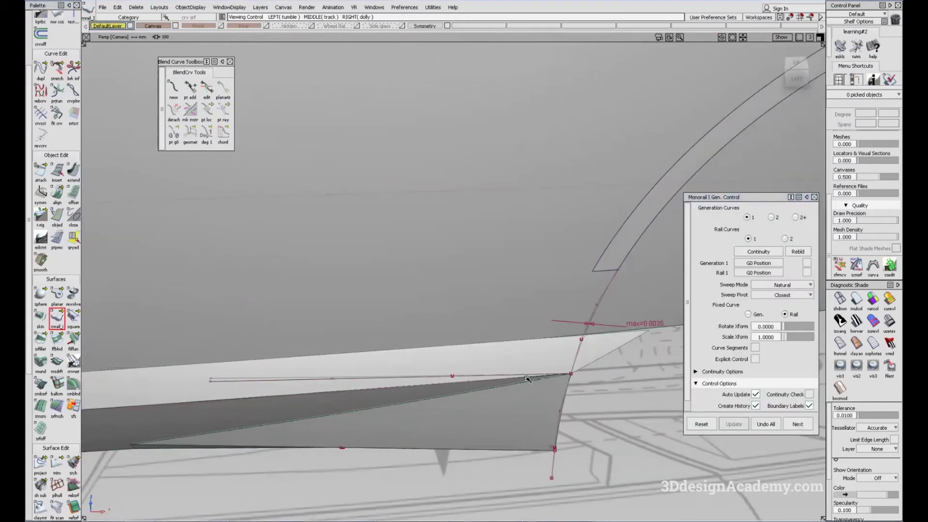
left_click(511, 375)
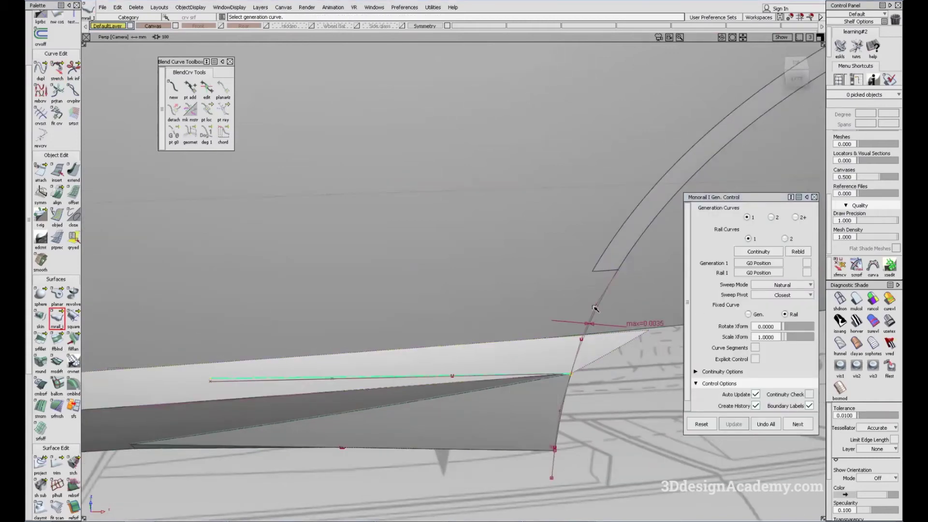
left_click(590, 324)
left_click(455, 378)
left_click_drag(455, 379, 425, 338, "alt+shift")
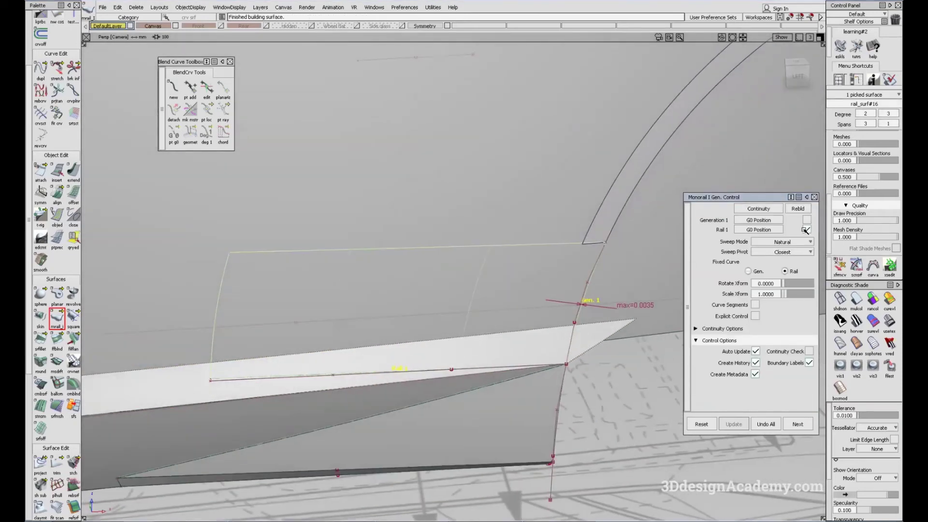
left_click_drag(483, 333, 448, 309, "alt+shift")
left_click_drag(481, 418, 431, 329, "ctrl+shift")
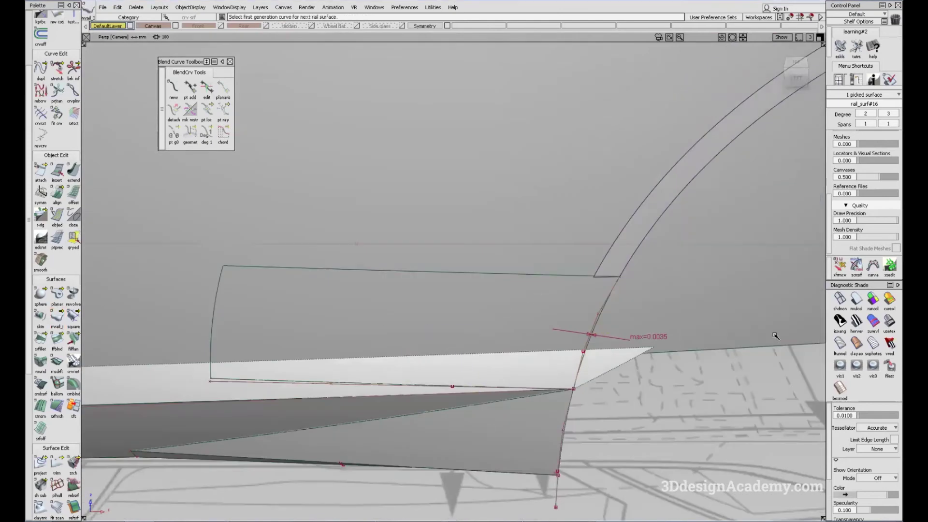
Examine the new monorail surface in front of the rear wheel in shaded display.
left_click(860, 300)
right_click_drag(538, 390, 522, 281, "ctrl+shift")
middle_click_drag(593, 255, 342, 304, "alt+shift")
left_click_drag(452, 388, 450, 279, "ctrl+shift")
left_click(840, 298)
Draw a diagonal edit point curve in the left view along the blueprint's trim line, crossing the new surface's top and lower front corner.
mouse_move(449, 285)
right_mouse_down("alt+shift")
mouse_move(503, 269)
mouse_move(510, 276)
right_mouse_up("alt+shift")
left_click_drag(456, 346, 407, 269, "ctrl+shift")
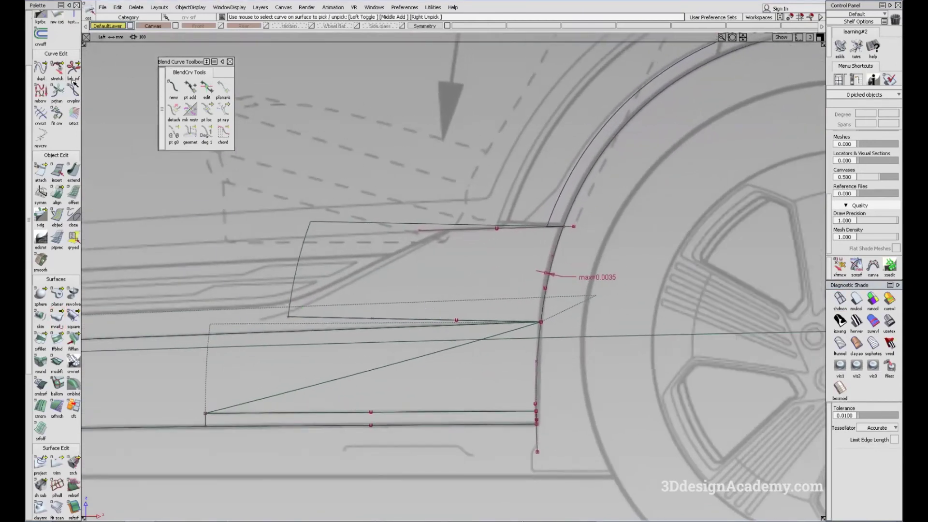
scroll(46, 116, "up", 3)
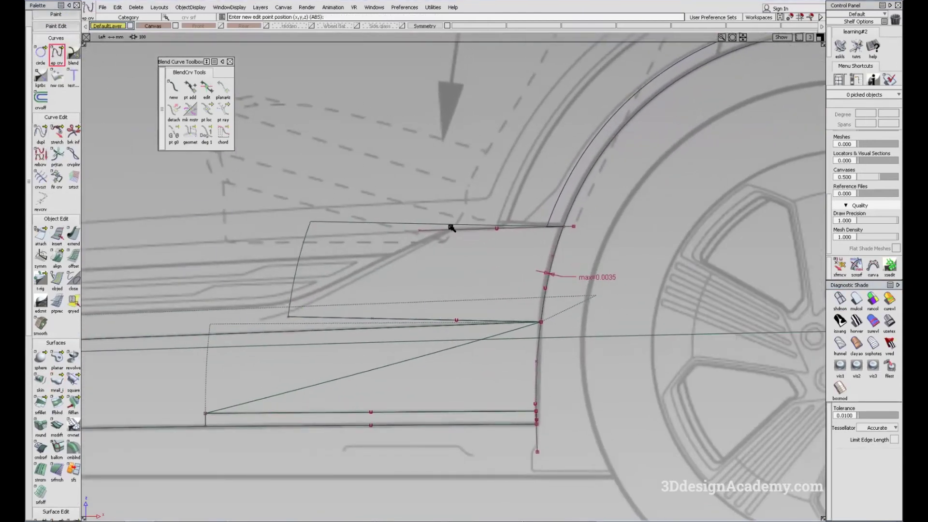
left_click(268, 327)
Extend the front edge of the new trim surface forward towards the lower end of the diagonal blueprint curve.
scroll(285, 324, "up", 5)
left_click(69, 140)
left_click(76, 235)
left_click(312, 308)
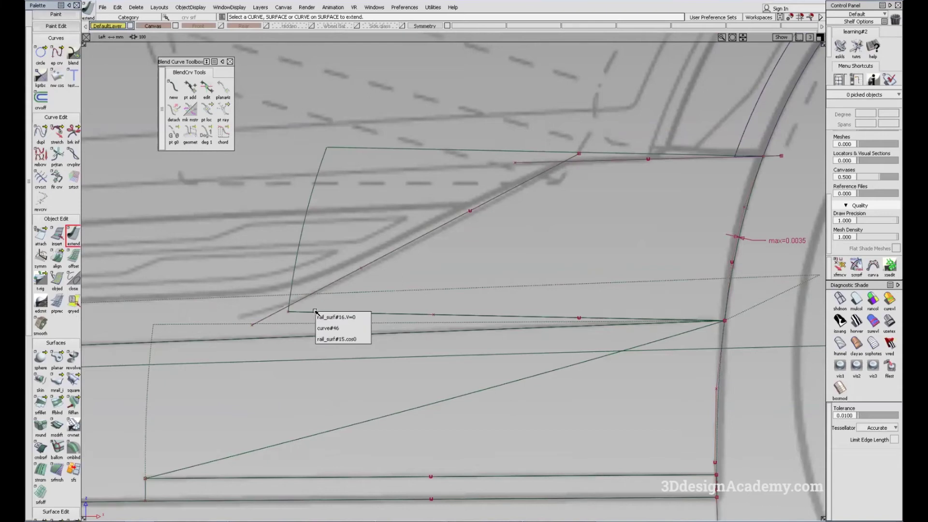
left_click(332, 323)
left_click_drag(431, 282, 387, 286)
left_click(226, 223)
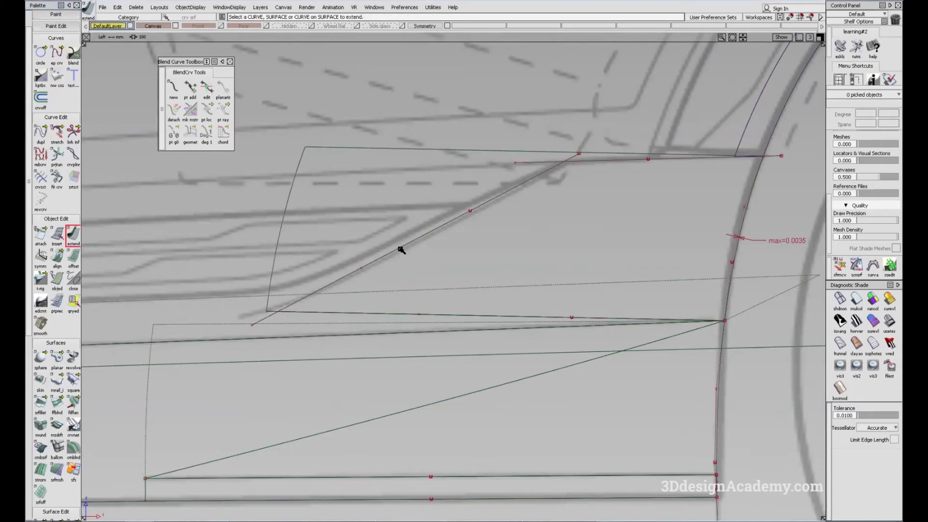
middle_click_drag(400, 250, 402, 263, "alt+shift")
middle_click_drag(474, 246, 442, 247, "alt+shift")
left_click_drag(440, 245, 374, 196, "ctrl+shift")
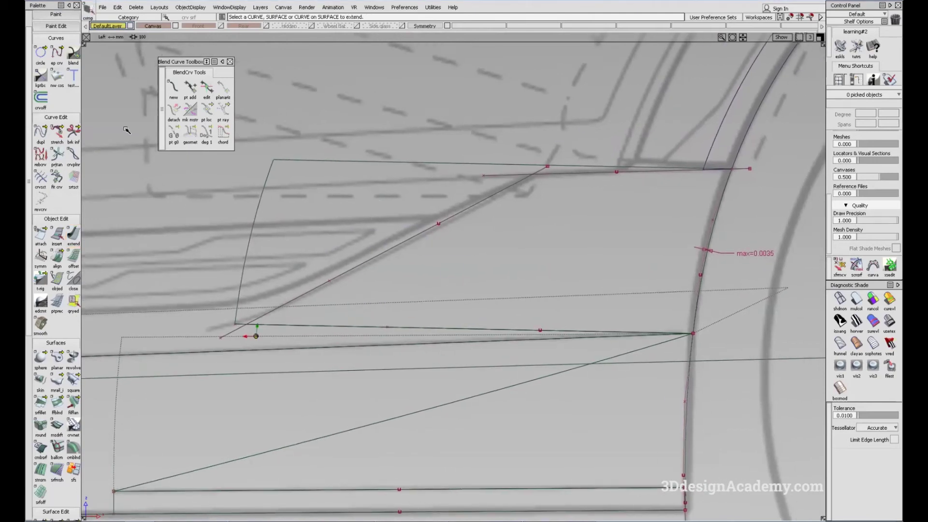
Project the diagonal curve and the upper curve in the left view onto the trim surface as curves on surface.
left_click(57, 132)
left_click(511, 189)
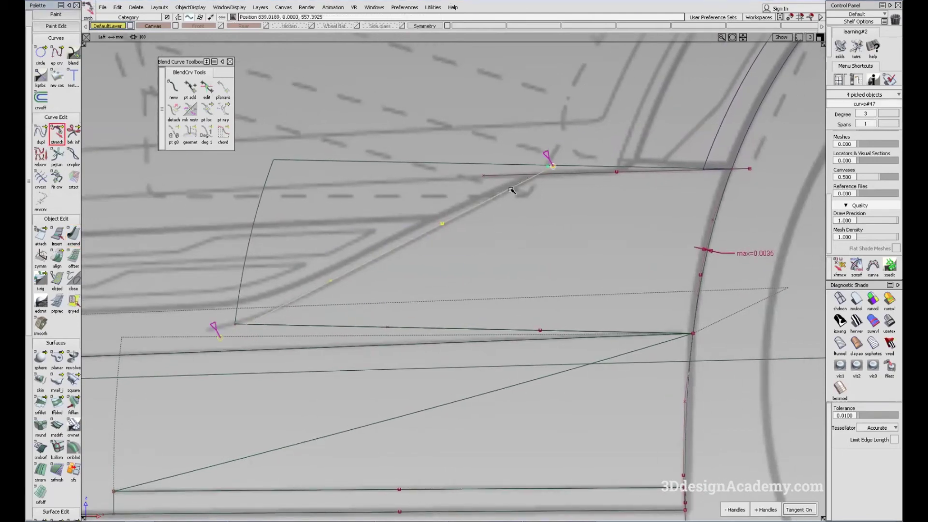
scroll(41, 449, "down", 4)
left_click(41, 426)
left_click(521, 166)
key("space")
left_click_drag(522, 172, 541, 184)
key("space")
middle_click_drag(455, 309, 423, 296, "alt+shift")
left_click_drag(423, 297, 643, 297, "ctrl+shift")
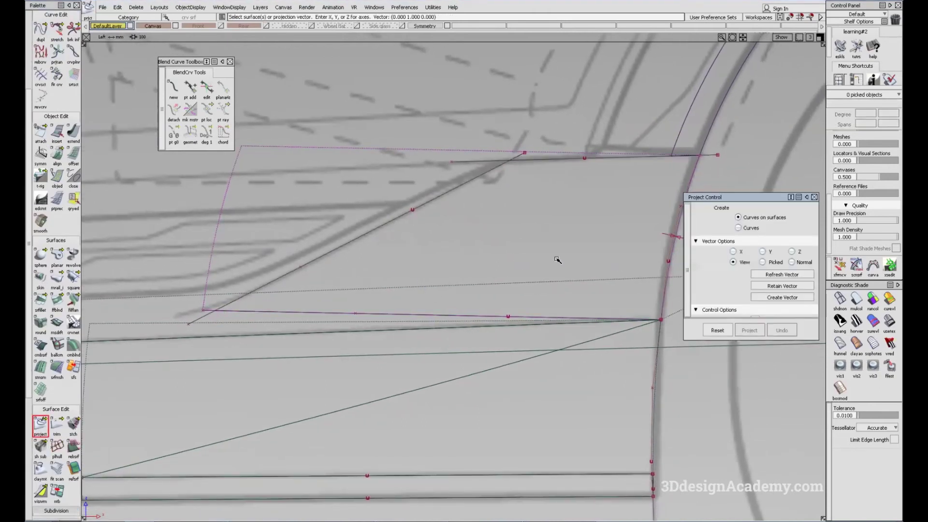
Trim the surface along the projected curves, keeping the region below the diagonal and upper lines.
left_click(57, 426)
left_click(466, 263)
key("space")
Examine the trimmed surface against the sill and rear flare in shaded display and compare it with the reference photo.
right_click_drag(491, 253, 469, 252, "alt+shift")
right_click_drag(468, 252, 492, 358, "ctrl+shift")
left_click(857, 299)
mouse_move(441, 295)
left_mouse_down("alt+shift")
mouse_move(433, 385)
mouse_move(435, 359)
left_mouse_up("alt+shift")
left_click(615, 281, "alt+shift")
right_click_drag(615, 281, 503, 346, "alt+shift")
mouse_move(503, 346)
left_mouse_down("alt+shift")
mouse_move(524, 316)
mouse_move(590, 290)
mouse_move(538, 305)
mouse_move(596, 275)
mouse_move(431, 325)
mouse_move(497, 300)
mouse_move(428, 271)
mouse_move(403, 248)
mouse_move(422, 199)
mouse_move(411, 227)
mouse_move(378, 213)
mouse_move(447, 316)
left_mouse_up("alt+shift")
left_click(374, 267)
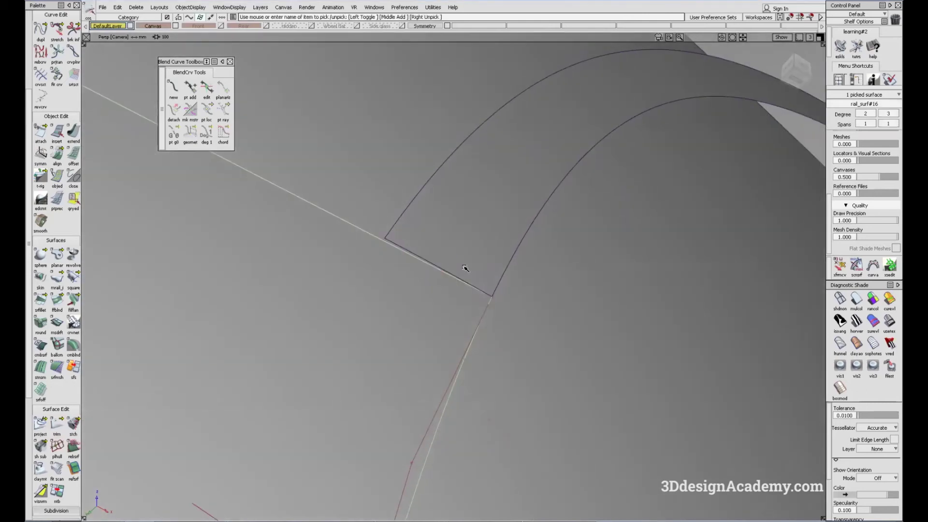
left_click_drag(366, 364, 349, 306, "ctrl+shift")
right_click_drag(362, 303, 294, 387, "alt+shift")
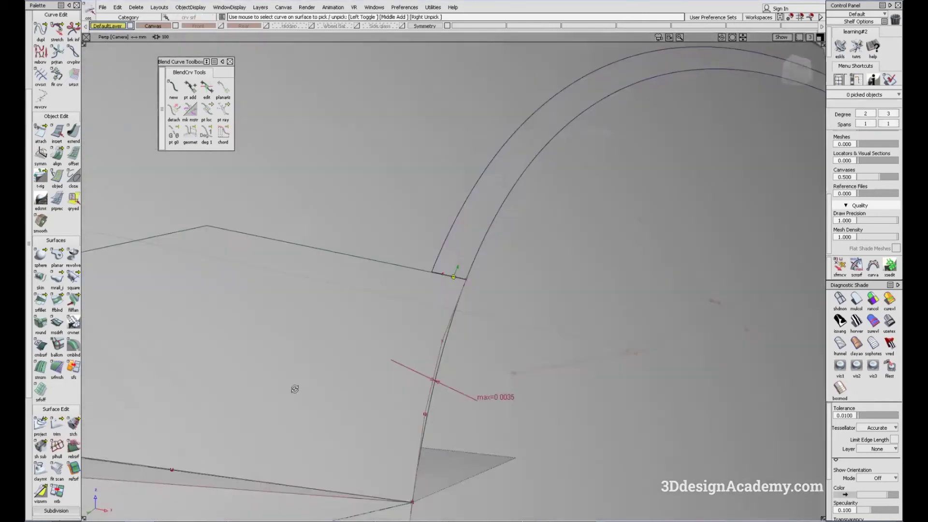
left_click_drag(295, 387, 328, 357, "alt+shift")
right_click_drag(369, 315, 319, 353, "alt+shift")
left_click_drag(319, 353, 343, 392, "alt+shift")
key("alt+Tab")
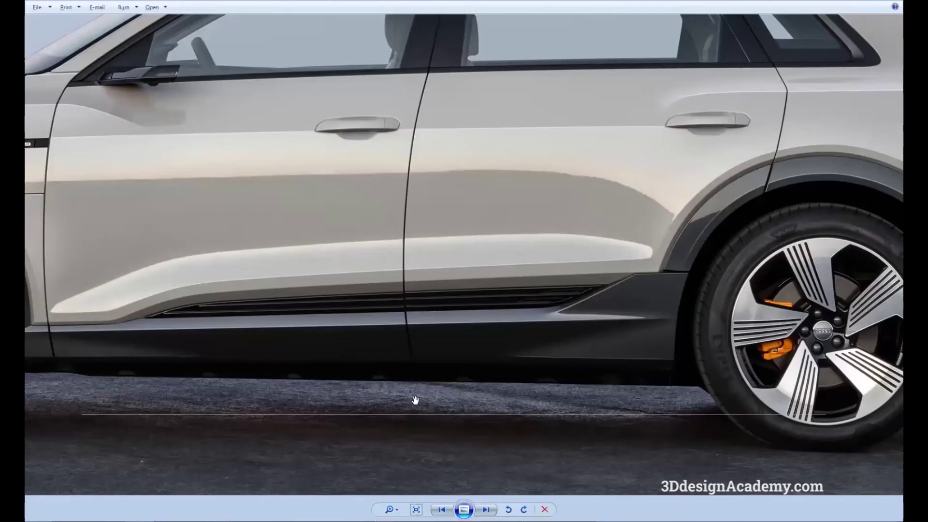
key("alt+Tab")
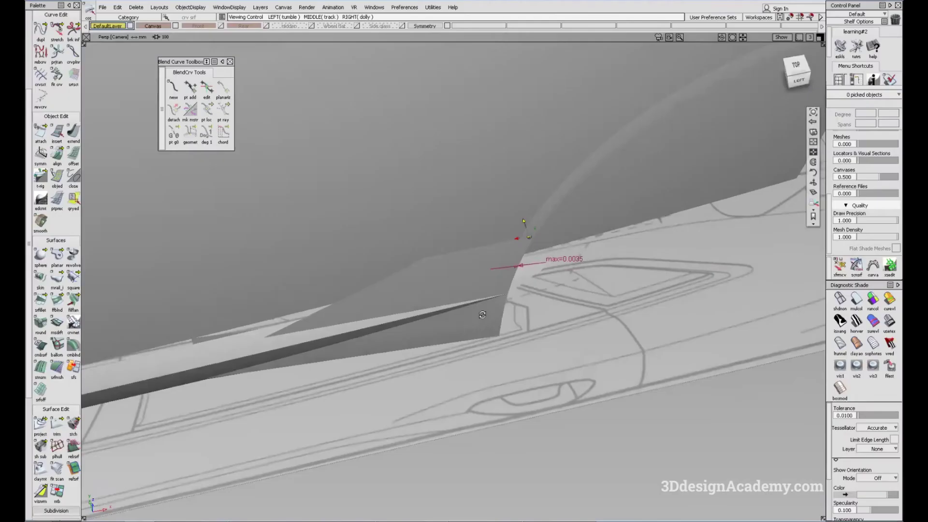
left_click_drag(486, 312, 427, 251, "alt+shift")
scroll(387, 239, "up", 3, "alt+shift")
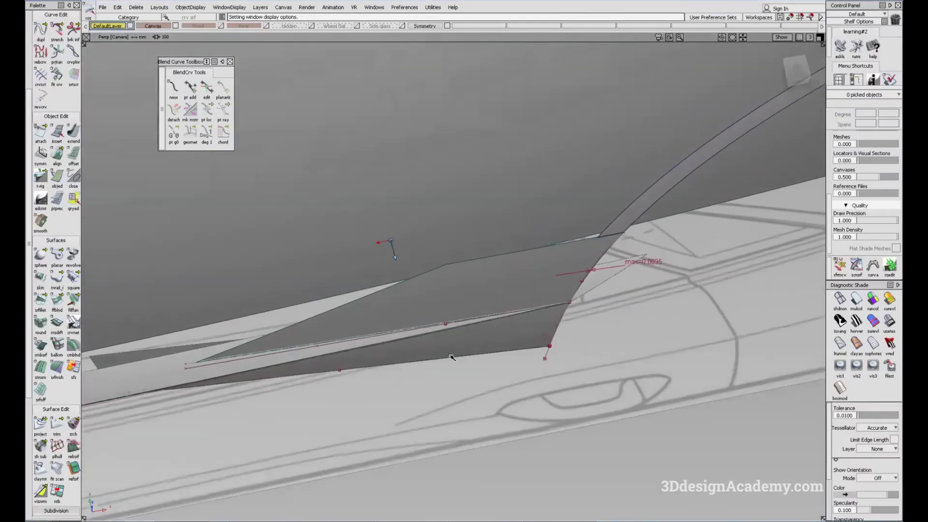
scroll(59, 128, "up", 3)
scroll(61, 130, "up", 3)
left_click(57, 77)
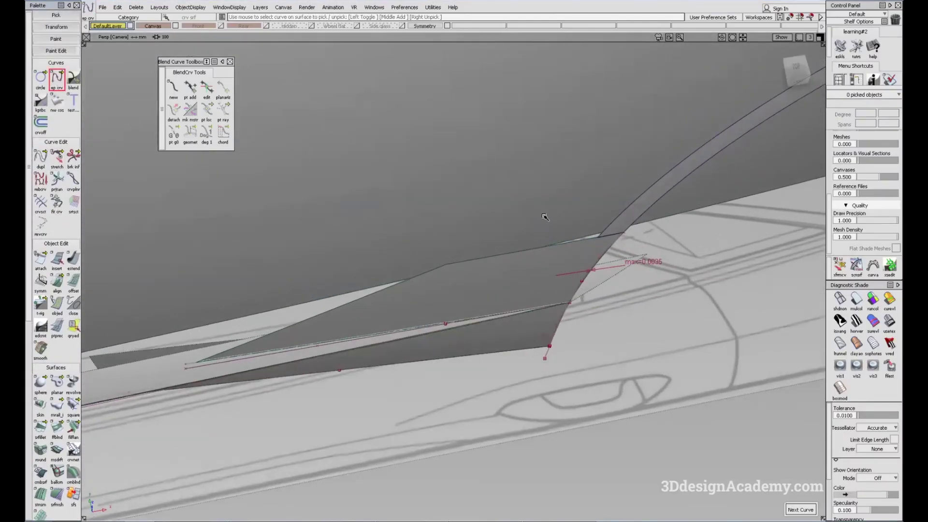
left_click(590, 242)
key("Delete")
key("Return")
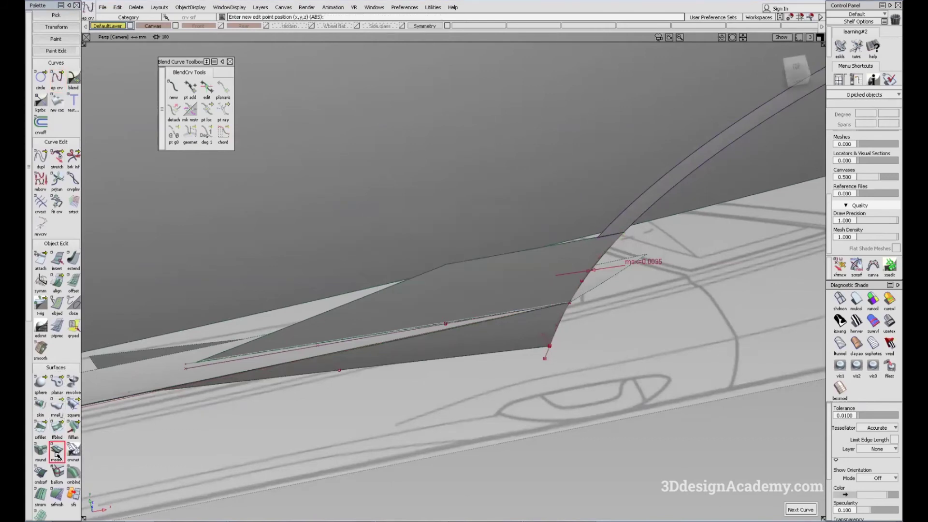
Build Multi-surface Draft flanges from the upper and diagonal trimmed edges with vector Y, draft angle 3 and length 10.
left_click(57, 456)
mouse_move(517, 282)
left_mouse_down("alt+shift")
mouse_move(439, 303)
mouse_move(516, 294)
left_mouse_up("alt+shift")
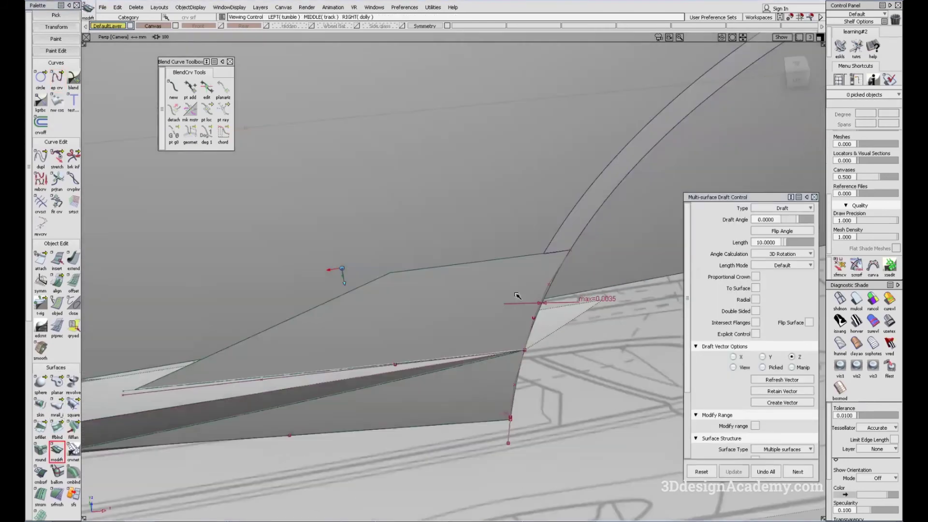
left_click(455, 266)
left_click(341, 296)
left_click_drag(344, 297, 375, 289, "alt+shift")
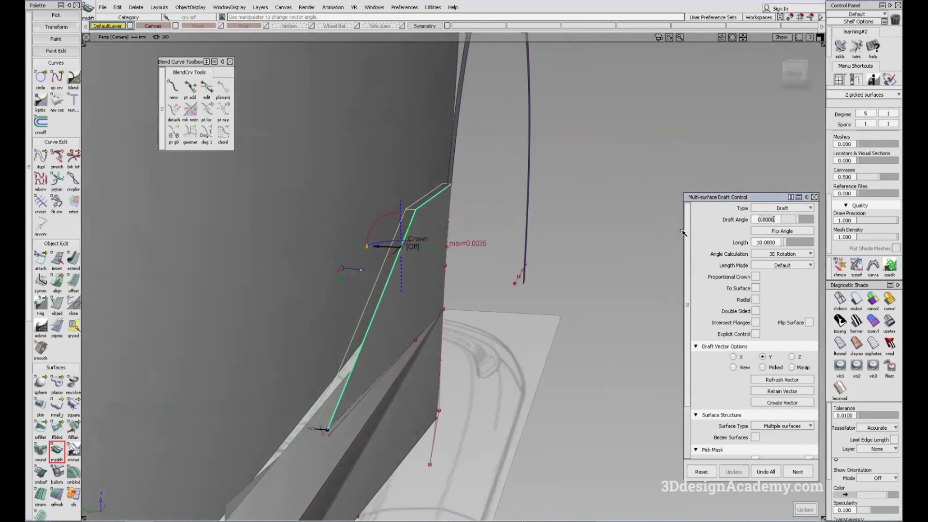
type("3")
key("Return")
left_click_drag(414, 237, 183, 263, "alt+shift")
key("F6")
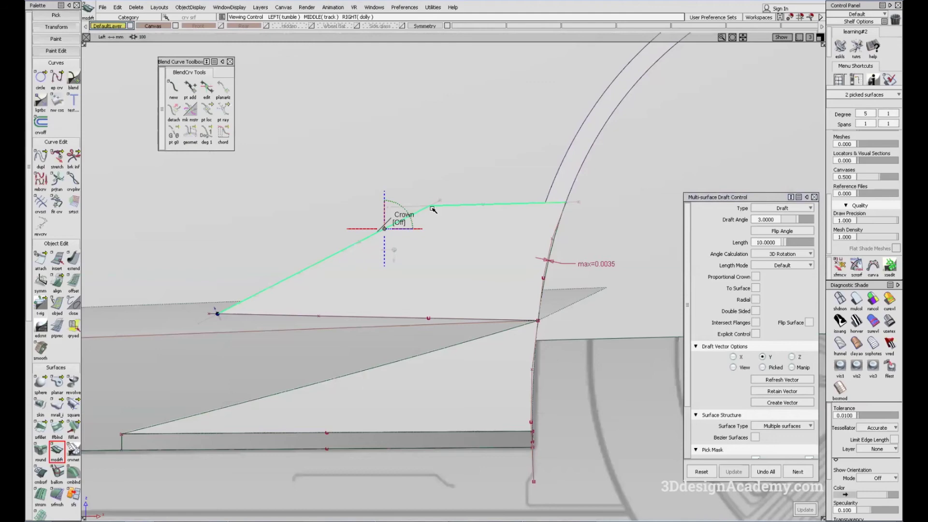
Check the flanges against the reference photo and delete the draft surface on the diagonal edge.
key("alt+Tab")
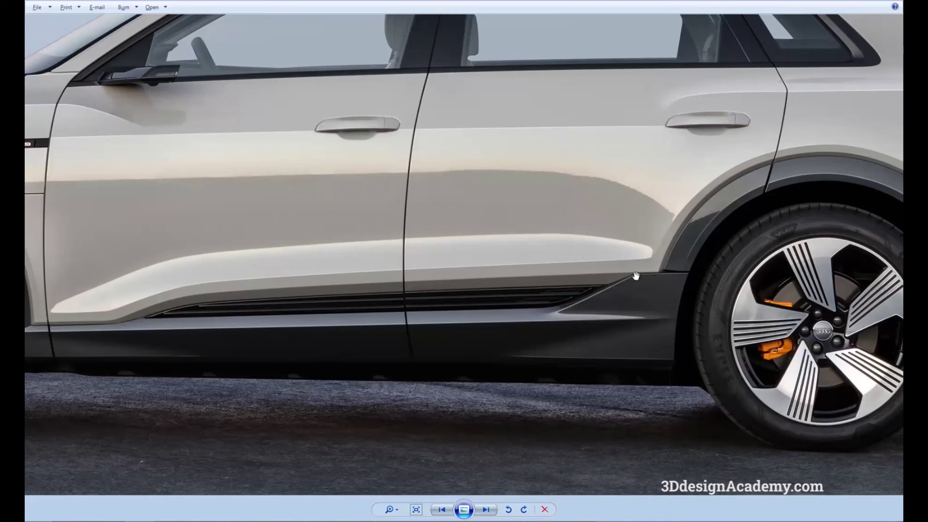
key("alt+Tab")
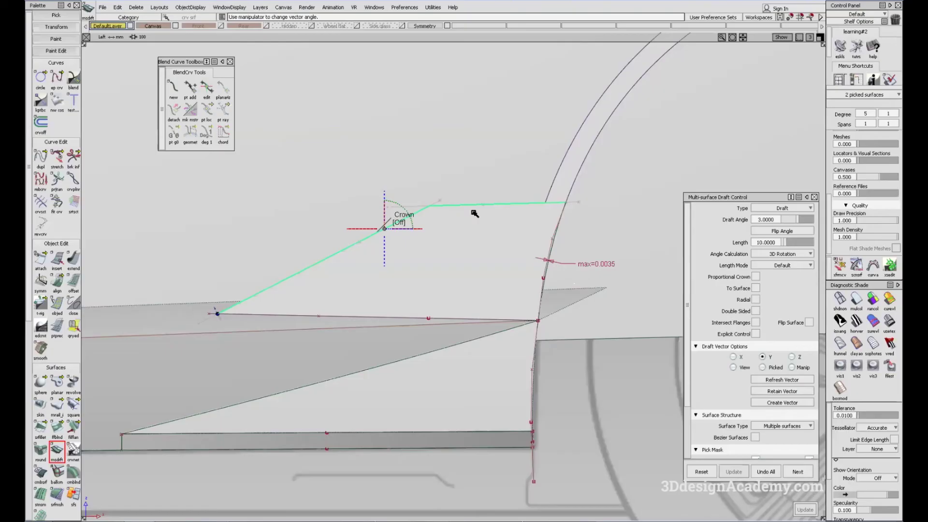
key("F8")
left_click_drag(416, 244, 381, 276, "alt+shift")
left_click(373, 274)
key("Delete")
key("Return")
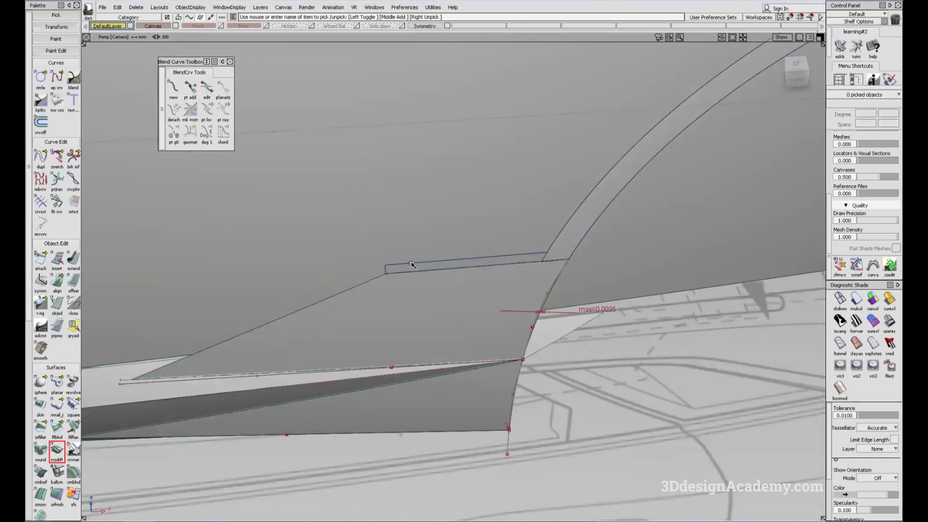
Extend the front end of the upper draft flange slightly past the trim corner, using Extrapolate with Merge on.
right_click_drag(431, 265, 465, 251, "alt+shift")
left_click_drag(385, 268, 450, 290, "alt+shift")
left_click(74, 180)
double_click(73, 259)
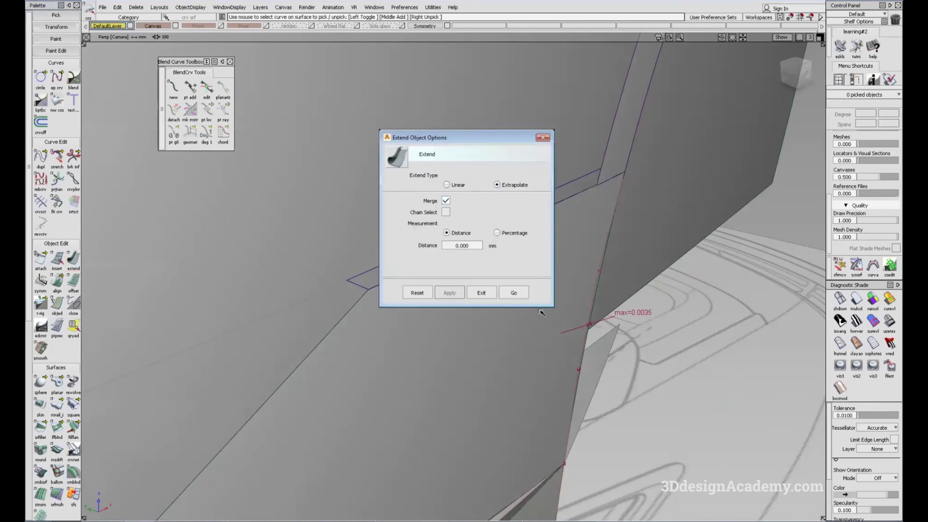
left_click(535, 305)
left_click(314, 301)
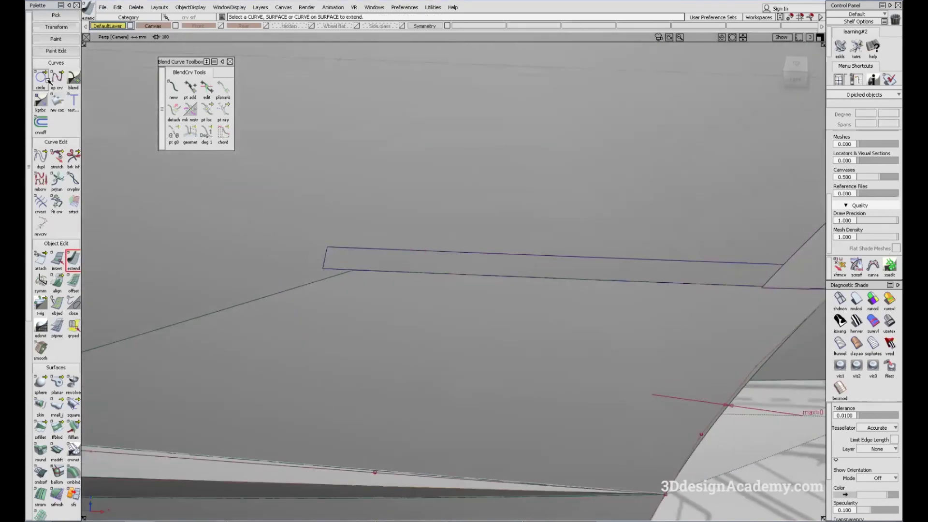
Draw a short edit point curve across the upper flange from the trim corner to the flange's outer edge.
left_click_drag(57, 77, 92, 79)
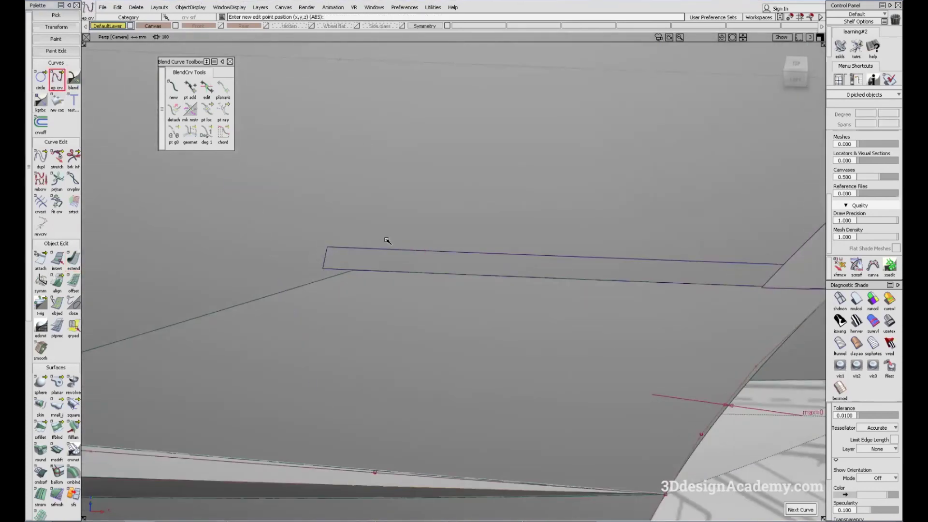
left_click(353, 269)
left_click(346, 248)
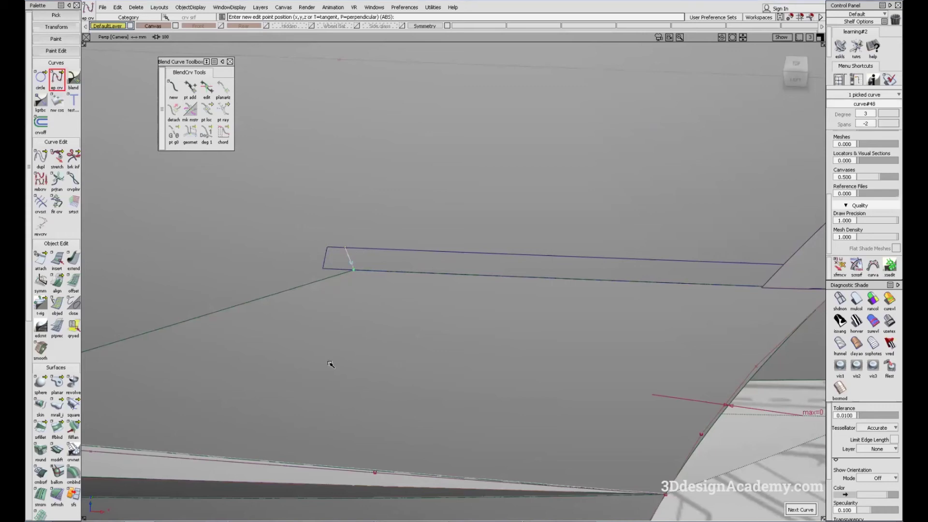
Sweep the short curve along the diagonal trimmed edge as a monorail surface with G0 continuity and Rail 1 rebuilt.
left_click(57, 405)
left_click(352, 262)
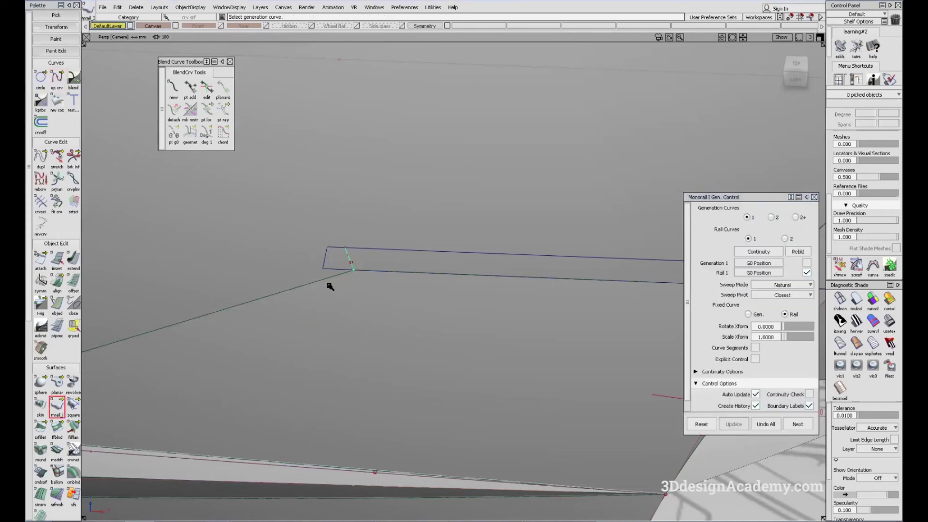
left_click(324, 290)
Examine the diagonal flange and its junction with the sill in shaded display, and compare the area with the reference photo.
right_click_drag(324, 290, 314, 255, "alt+shift")
left_click_drag(315, 255, 244, 288, "alt+shift")
key("alt+Tab")
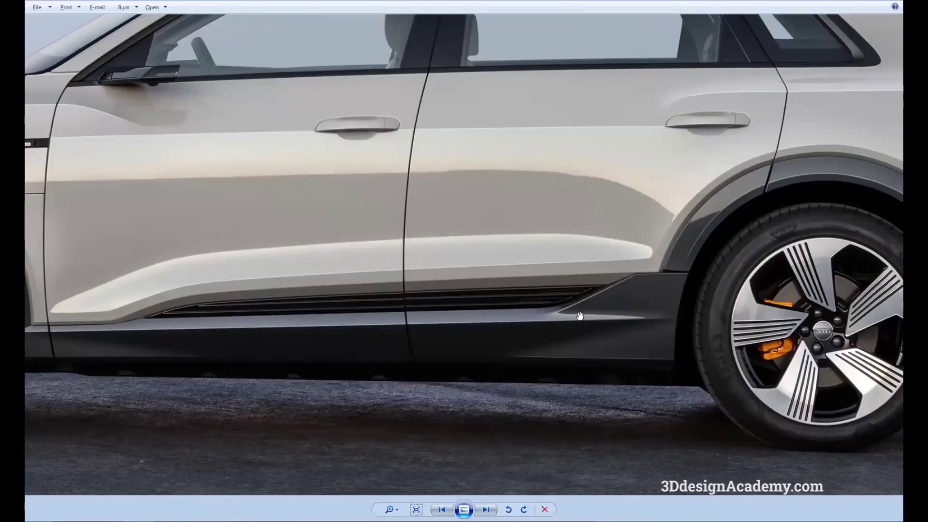
key("alt+Tab")
left_click_drag(478, 300, 764, 300, "alt+shift")
left_click(854, 297)
left_click_drag(253, 402, 250, 317, "alt+shift")
key("alt+m")
mouse_move(237, 301)
right_mouse_down("alt+shift")
mouse_move(269, 283)
mouse_move(409, 352)
right_mouse_up("alt+shift")
key("alt+Tab")
key("alt+Tab")
left_click_drag(254, 305, 357, 356, "alt+shift")
right_click_drag(357, 357, 454, 271, "alt+shift")
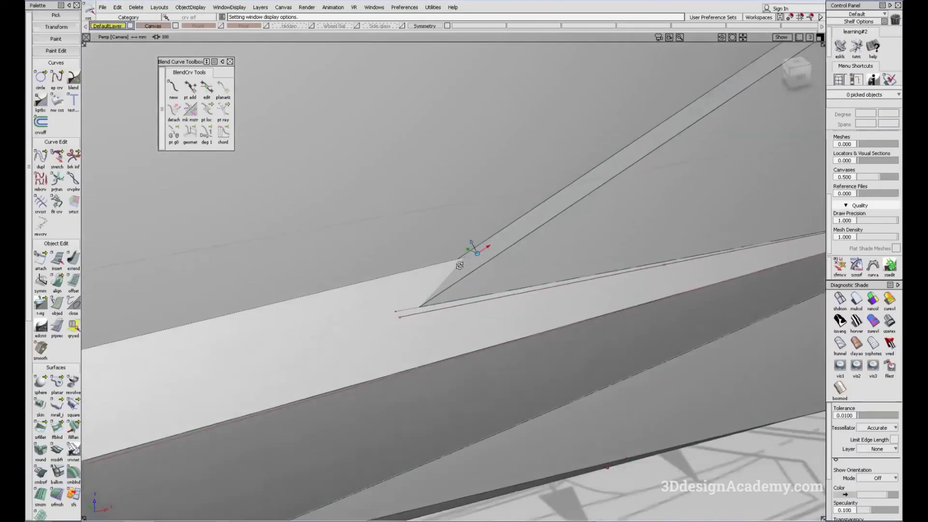
left_click_drag(454, 271, 419, 326, "alt+shift")
left_click_drag(492, 292, 512, 300, "alt+shift")
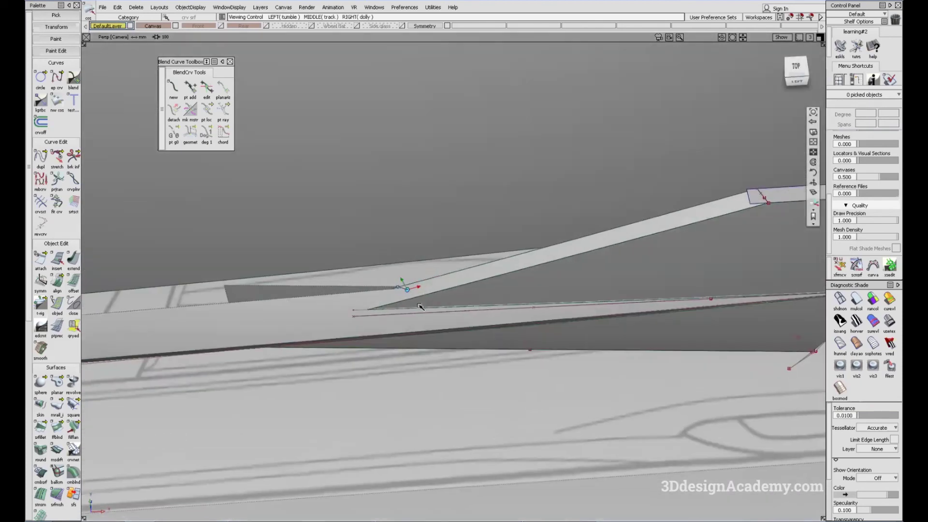
Fit a degree 2, one-span curve to the diagonal edge shared by the trim surface and its flange.
left_click(57, 203)
left_click(564, 257)
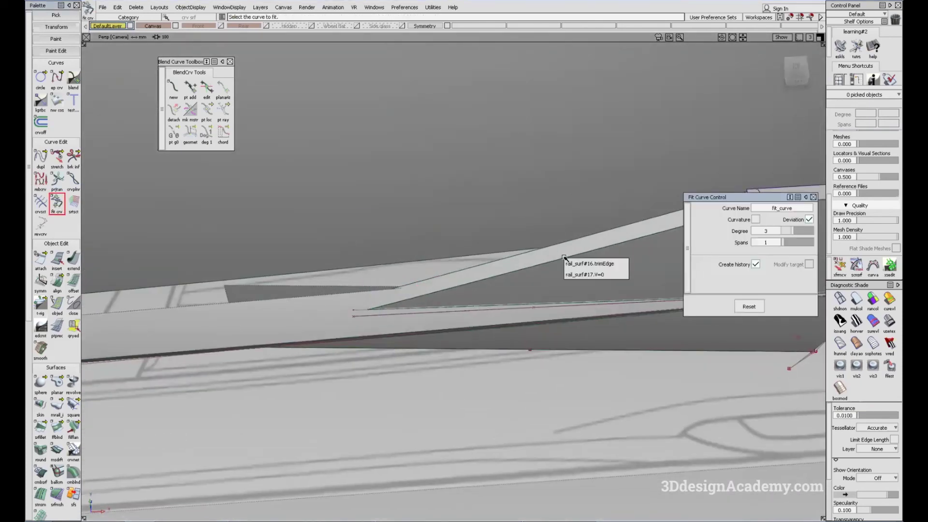
left_click_drag(565, 265, 575, 187, "alt+shift")
left_click_drag(791, 232, 786, 231)
left_click_drag(599, 285, 605, 254, "alt+shift")
left_click_drag(605, 254, 588, 187, "ctrl+shift")
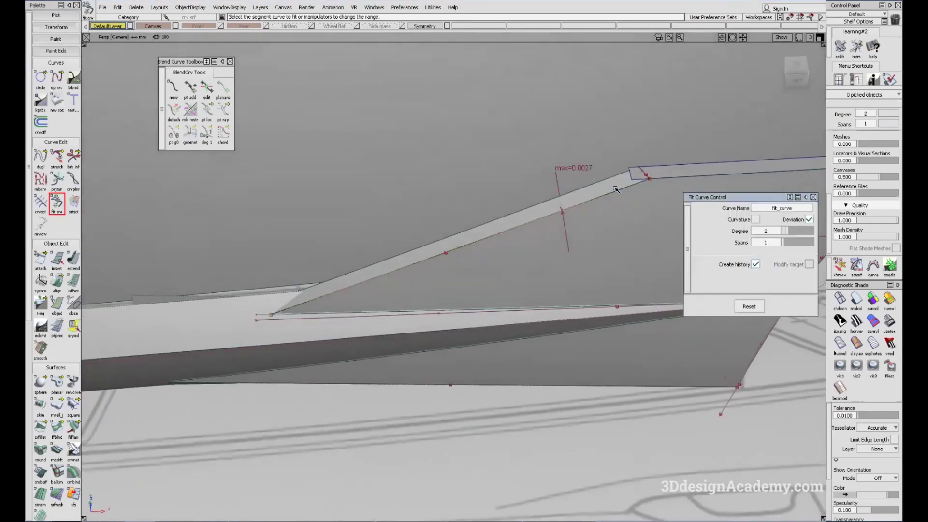
Snap the upper end of the fitted diagonal curve to the outer edge of the flange at the corner.
left_click(140, 10)
left_click(150, 29)
left_click_drag(605, 177, 632, 209, "ctrl+shift")
left_click(658, 182)
middle_click_drag(654, 203, 653, 170, "ctrl+shift")
left_click_drag(647, 164, 636, 148, "ctrl+alt")
Stretch the lower end of the fitted diagonal curve up to the blueprint's trim line in the left view.
middle_click_drag(246, 282, 342, 247, "alt+shift")
left_click_drag(298, 292, 293, 246, "ctrl+shift")
left_click(59, 158)
left_click(363, 265)
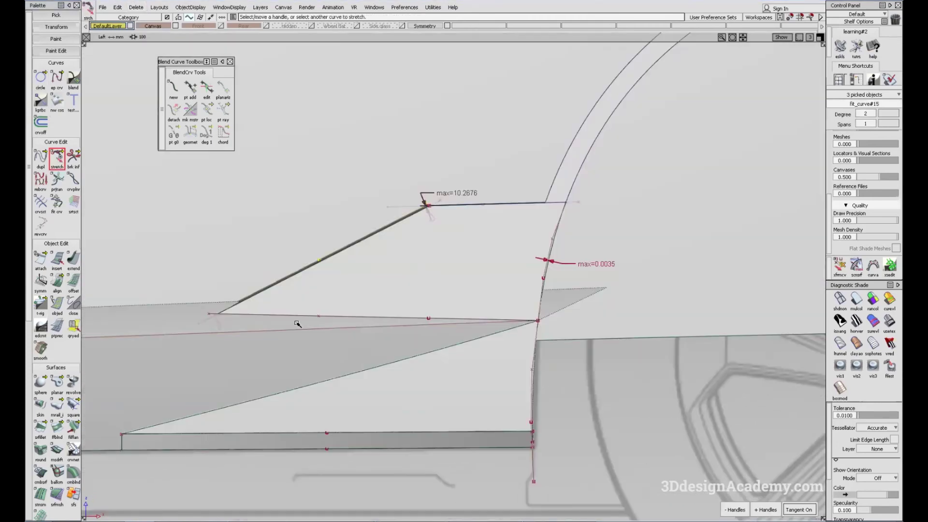
middle_click_drag(297, 323, 503, 297, "alt+shift")
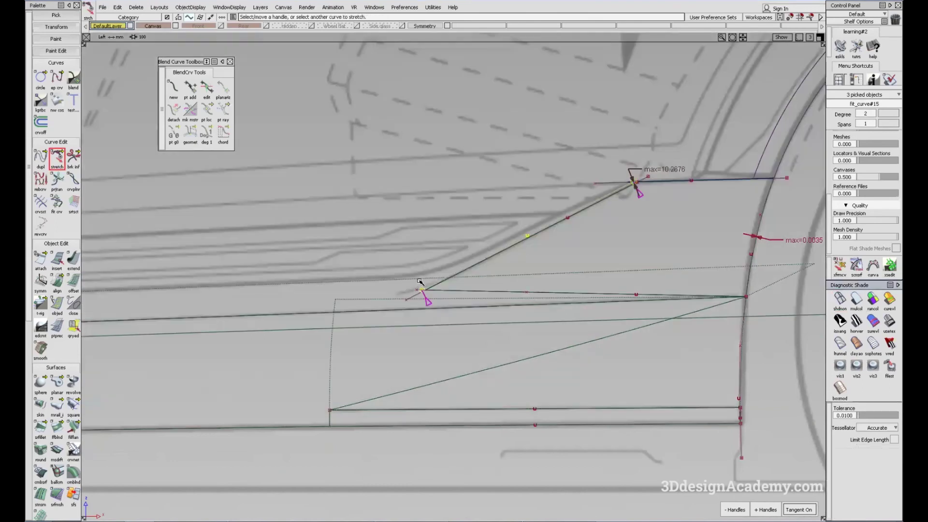
left_click_drag(419, 281, 422, 278)
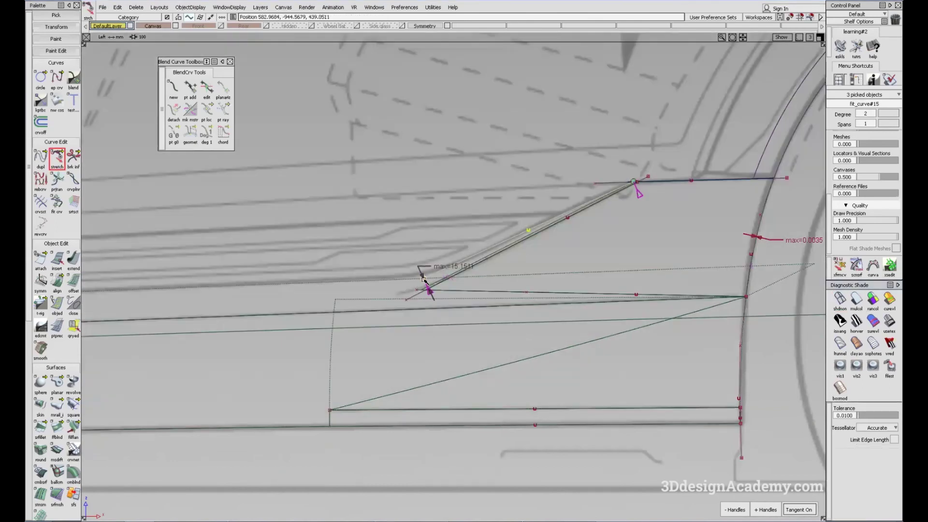
Stretch the upper end of the fitted diagonal curve along the upper flange's edge to follow the blueprint's corner.
right_click_drag(629, 186, 768, 166, "alt+shift")
scroll(622, 184, "up", 2)
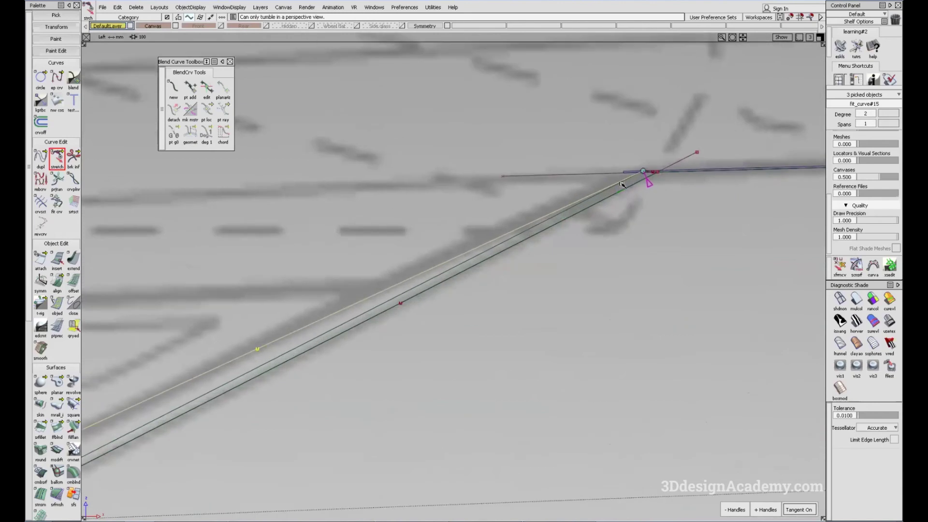
middle_click_drag(635, 193, 501, 266, "alt+shift")
left_click_drag(508, 318, 528, 362, "ctrl+shift")
left_click(57, 159)
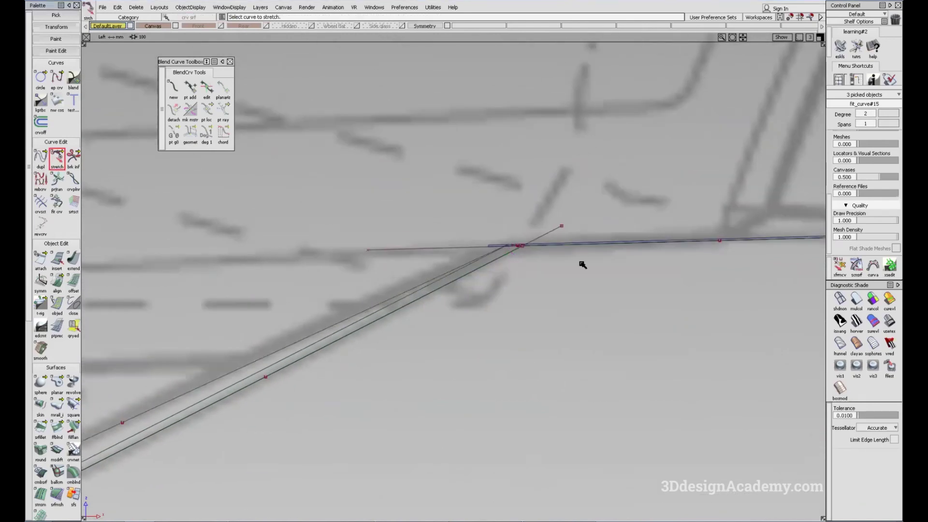
left_click(479, 257)
right_click_drag(501, 245, 599, 231, "alt+shift")
left_click_drag(515, 242, 459, 247, "ctrl+alt")
right_click_drag(321, 366, 375, 344, "alt+shift")
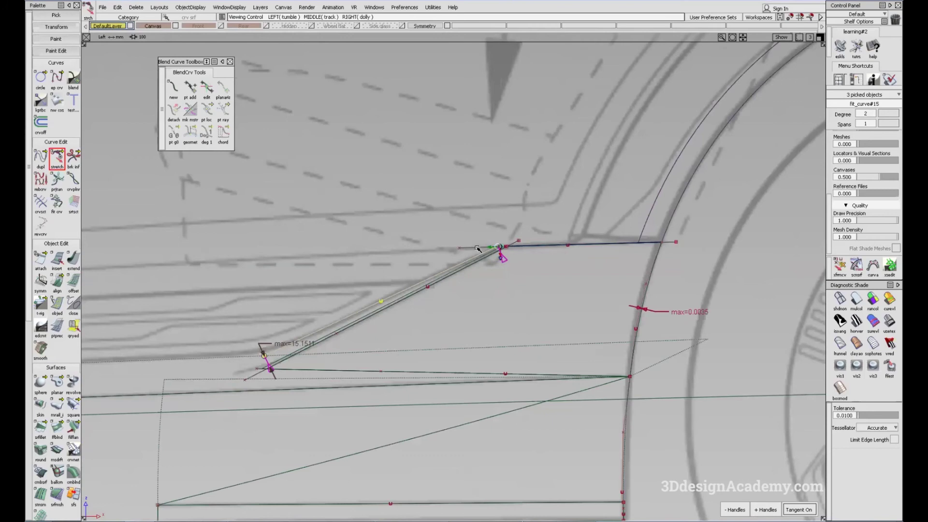
mouse_move(503, 250)
right_mouse_down("alt+shift")
mouse_move(425, 235)
mouse_move(364, 337)
mouse_move(404, 284)
mouse_move(450, 278)
right_mouse_up("alt+shift")
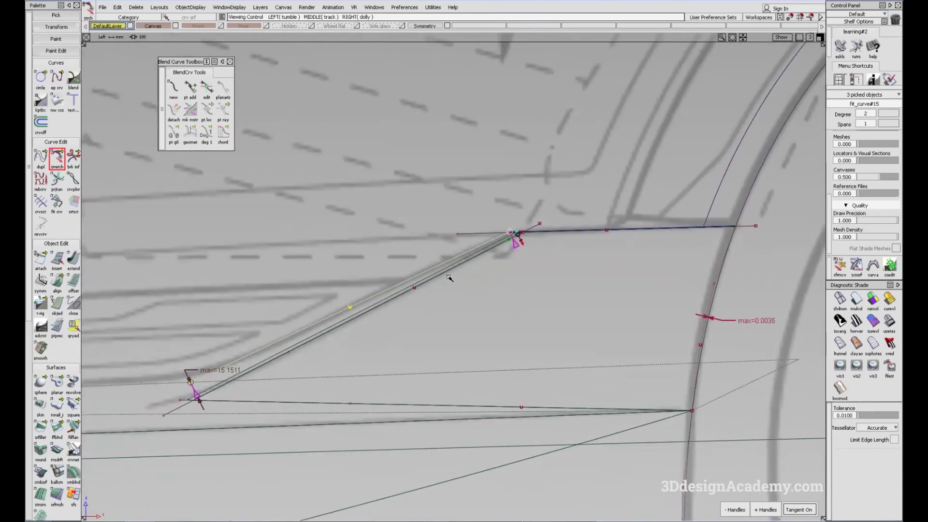
Stretch the lower end of the fitted diagonal curve slightly toward the trim surface to refine its fit to the blueprint line.
left_click_drag(445, 303, 441, 339, "ctrl+shift")
left_click(198, 379, "alt+shift")
right_click_drag(198, 379, 208, 380, "alt+shift")
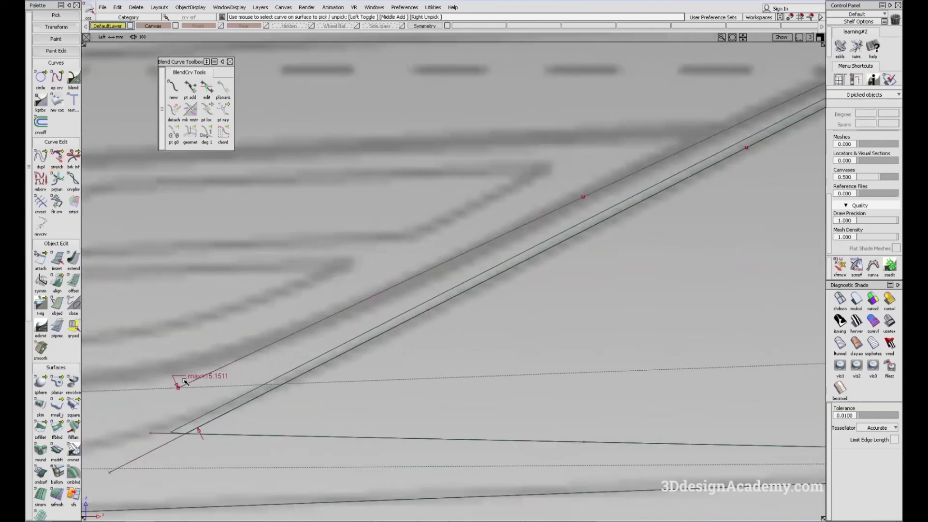
left_click(57, 157)
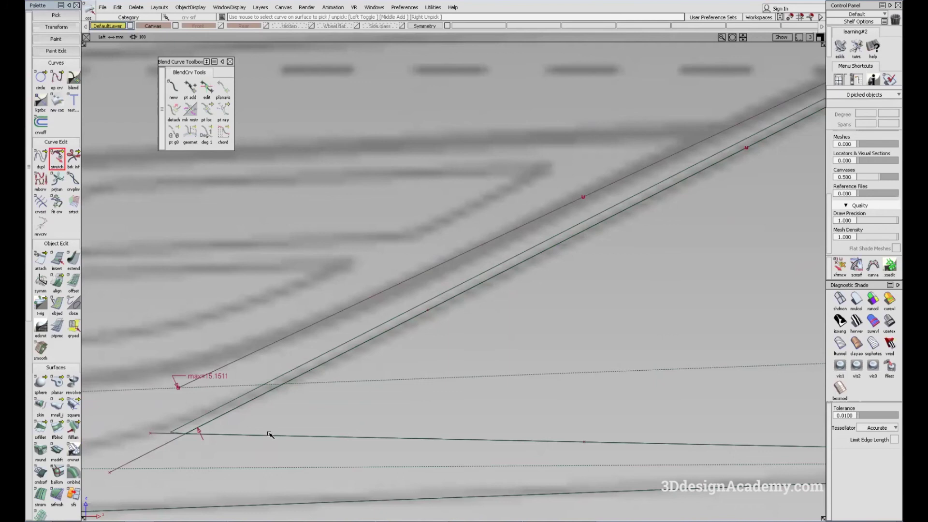
left_click(185, 384)
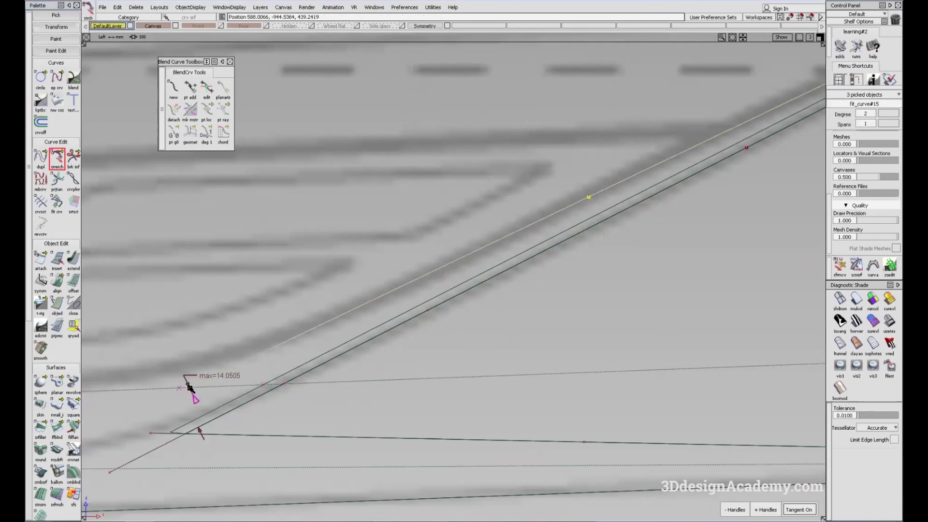
left_click_drag(190, 388, 195, 388)
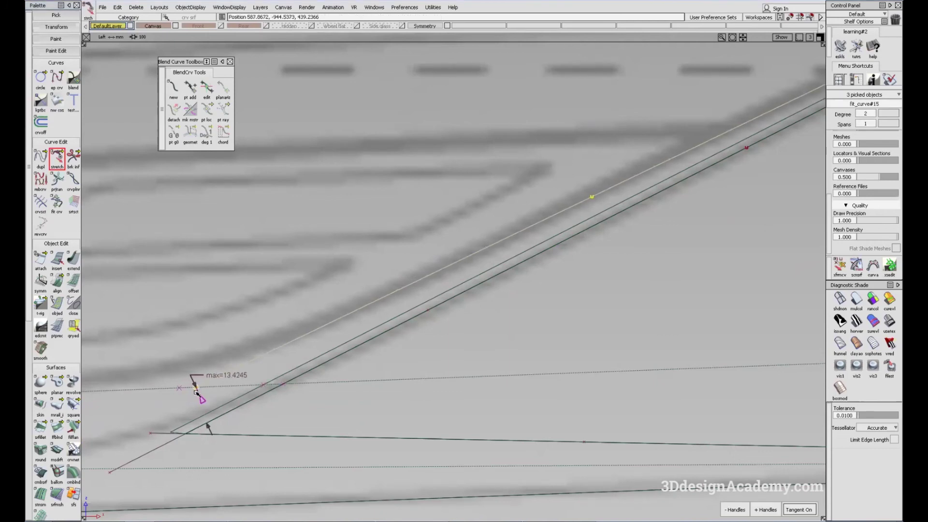
Delete the old narrow flange along the diagonal edge of the trim surface.
right_click_drag(215, 375, 421, 319, "alt+shift")
left_click_drag(471, 369, 426, 249, "ctrl+shift")
key("F8")
left_click_drag(482, 266, 414, 292, "alt+shift")
left_click_drag(553, 190, 528, 227, "ctrl+shift")
left_click(540, 239)
key("Delete")
Shade the surfaces in multi-color and delete the leftover short curve at the upper flange's corner.
left_click(857, 300)
left_click_drag(467, 338, 439, 296, "alt+shift")
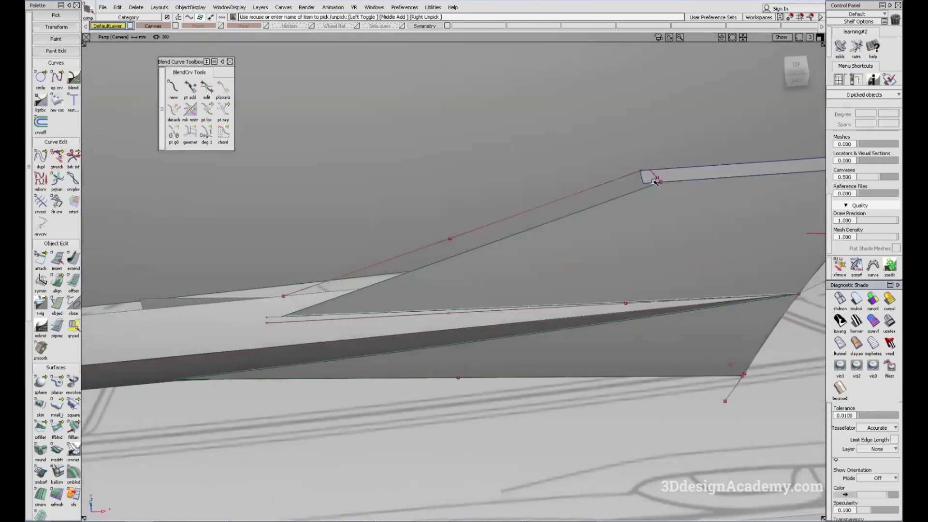
left_click(329, 278)
key("Delete")
key("Return")
Build a Freeform Blend flange between the trim surface's diagonal edge and the fitted curve, with G0 Position continuity on both sides.
left_click_drag(261, 311, 256, 300, "alt+shift")
left_click_drag(168, 330, 199, 404, "ctrl+shift")
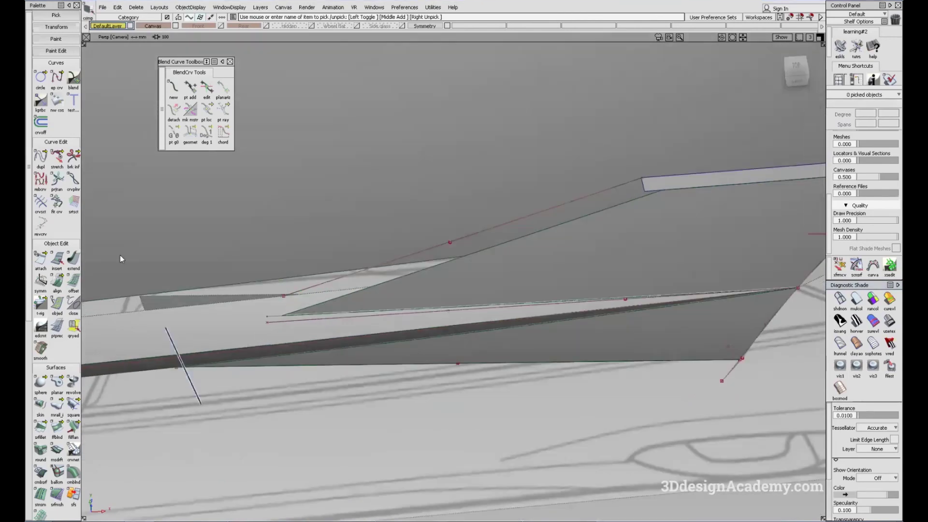
left_click(57, 426)
left_click_drag(527, 265, 781, 228, "alt+shift")
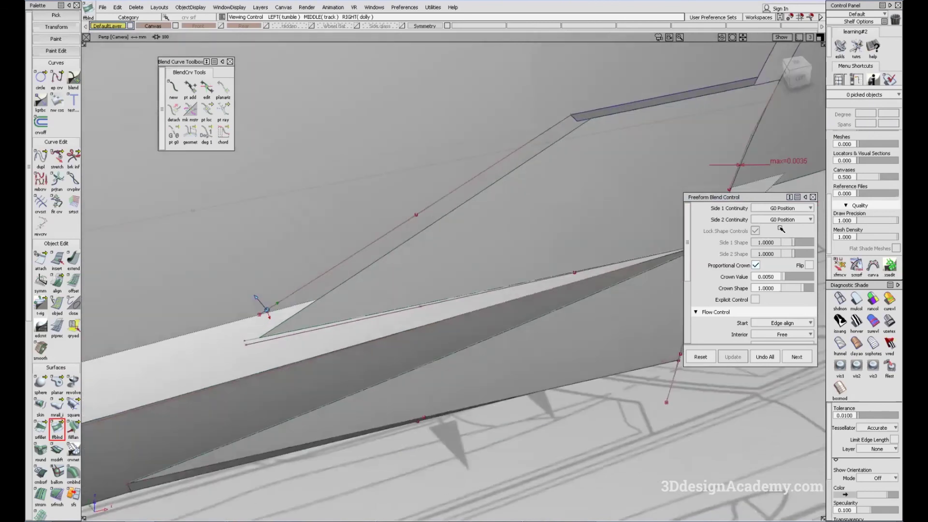
left_click(462, 205)
key("space")
Examine the shaded sill trim and its flanges between the front and rear wheel arches in the perspective and left views.
left_click_drag(497, 229, 365, 329, "alt+shift")
left_click_drag(305, 338, 427, 294, "alt+shift")
right_click_drag(427, 294, 453, 342, "alt+shift")
left_click_drag(454, 342, 454, 367, "ctrl+shift")
left_click(857, 296)
mouse_move(441, 303)
left_mouse_down("alt+shift")
mouse_move(320, 257)
mouse_move(373, 286)
mouse_move(473, 266)
mouse_move(503, 236)
left_mouse_up("alt+shift")
mouse_move(514, 202)
left_mouse_down("alt+shift")
mouse_move(534, 259)
mouse_move(251, 292)
mouse_move(435, 263)
mouse_move(506, 310)
mouse_move(392, 285)
mouse_move(495, 258)
left_mouse_up("alt+shift")
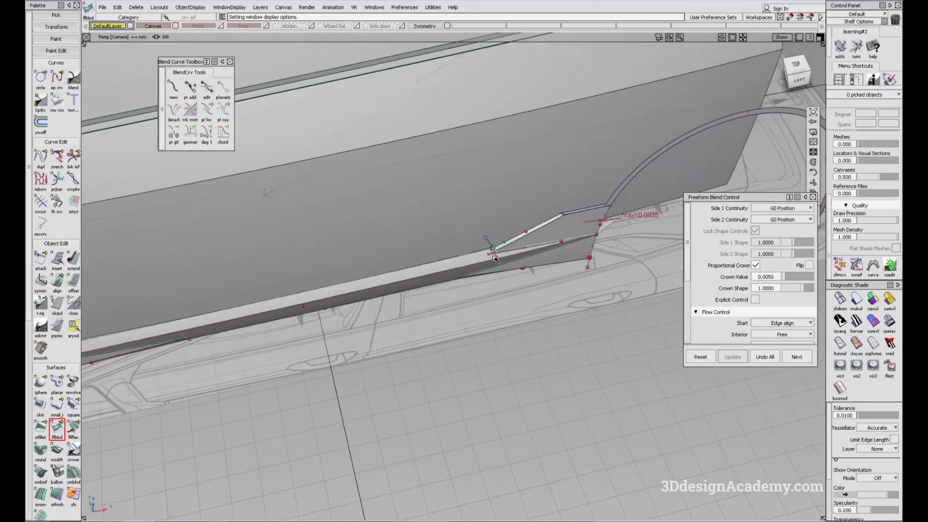
middle_click_drag(327, 282, 447, 250, "alt+shift")
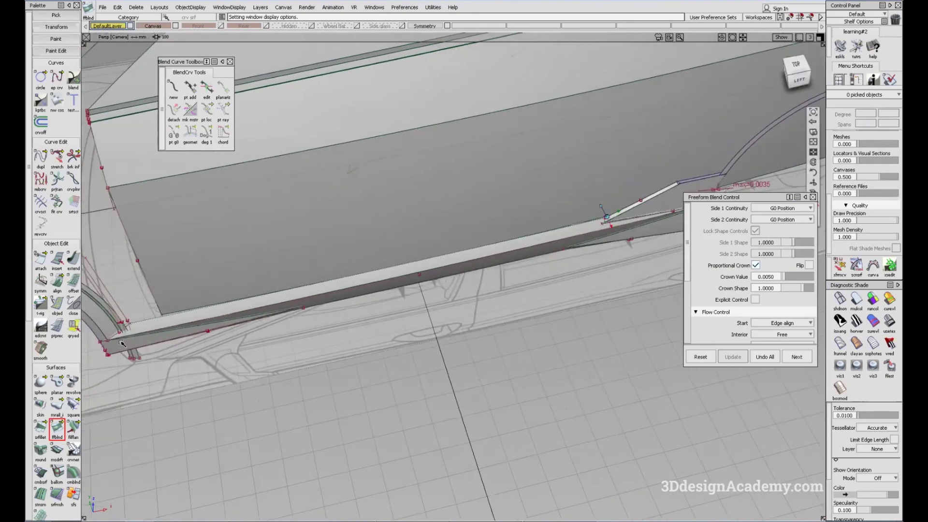
middle_click_drag(212, 360, 255, 343, "alt+shift")
left_click_drag(256, 343, 360, 332, "alt+shift")
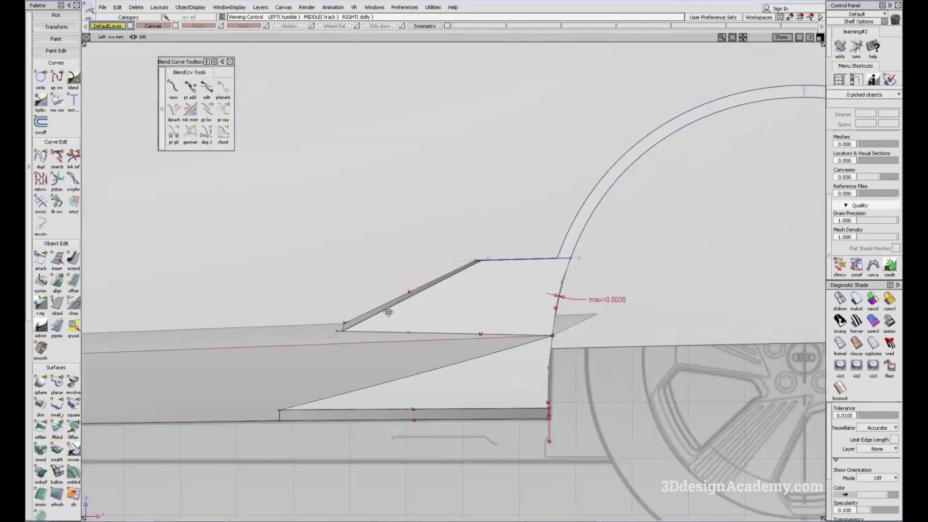
middle_click_drag(388, 311, 676, 260, "alt+shift")
right_click_drag(676, 260, 563, 272, "alt+shift")
middle_click_drag(338, 289, 209, 311, "alt+shift")
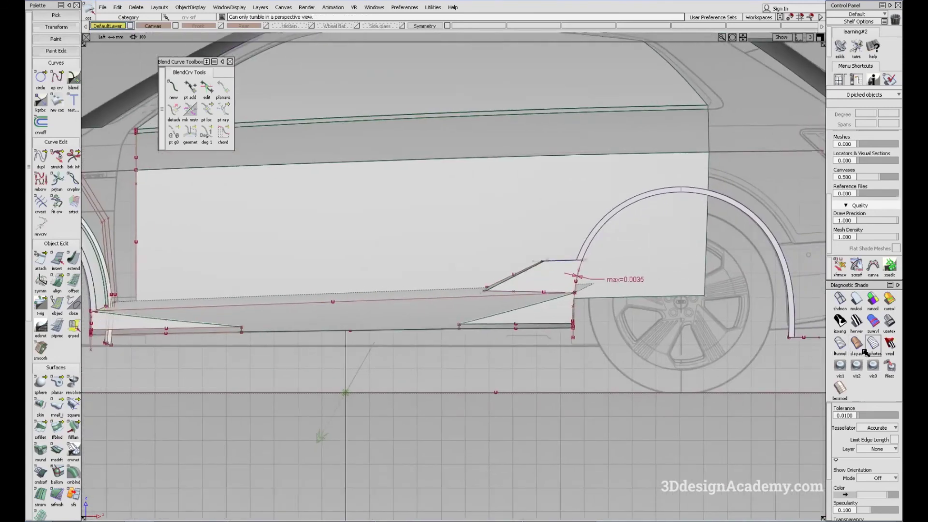
key("F7")
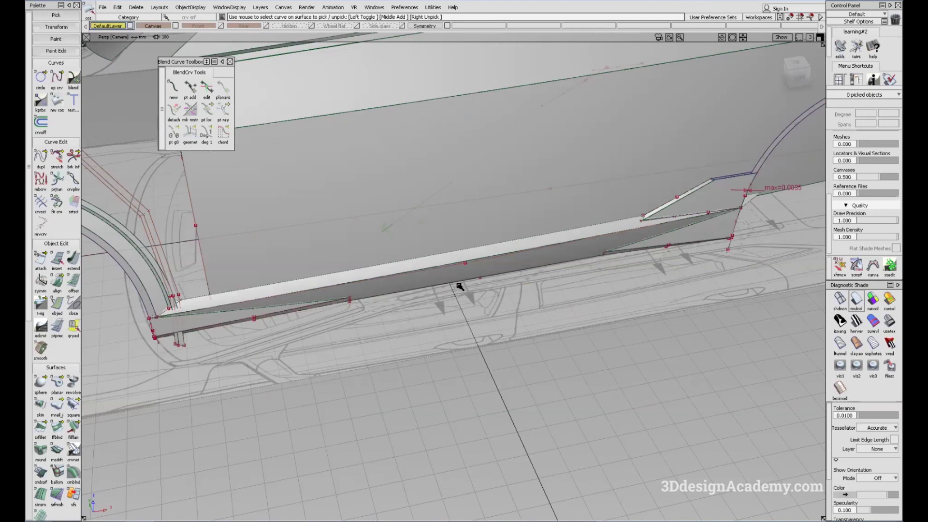
left_click_drag(459, 286, 489, 281, "alt+shift")
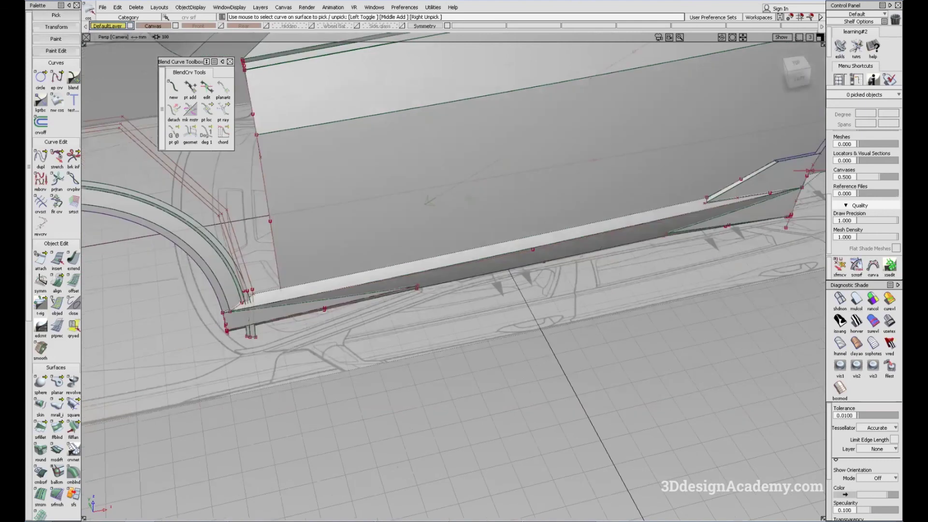